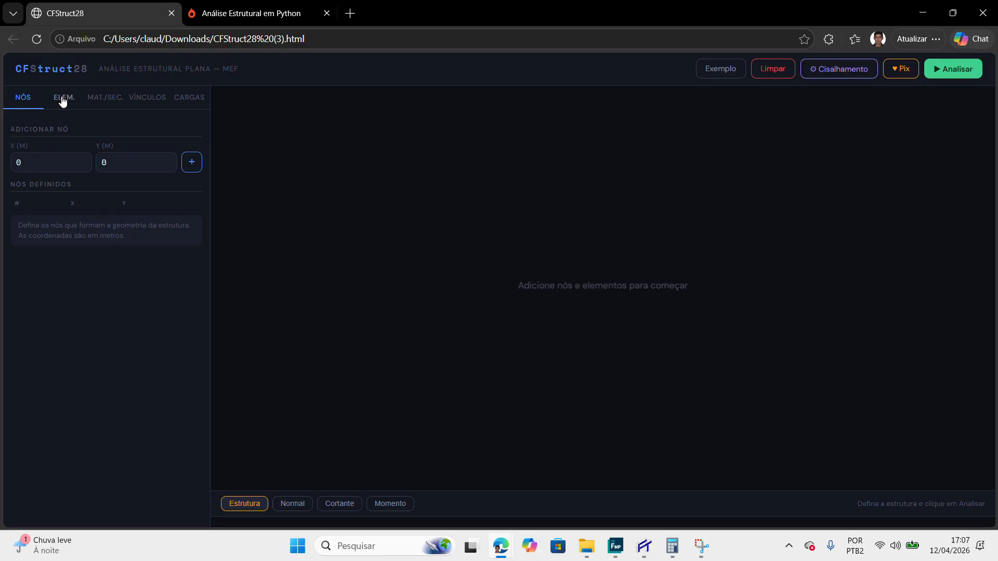
Step: Add the frame's first node at X 0 m, Y 0 m
left_click(63, 100)
left_click(36, 103)
left_click(649, 551)
left_click(650, 551)
left_click(200, 170)
left_click(83, 159)
left_click(83, 159)
left_click(83, 159)
left_click(84, 159)
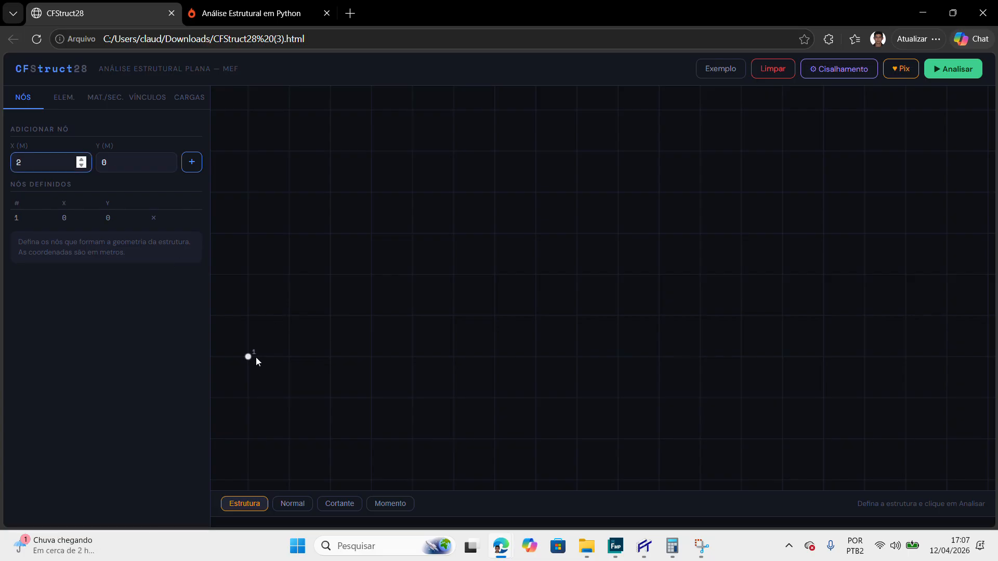
left_click(82, 165)
left_click(82, 165)
left_click(82, 165)
left_click(81, 166)
left_click(81, 166)
Step: Add a second node at X 0 m, Y 3 m
double_click(102, 162)
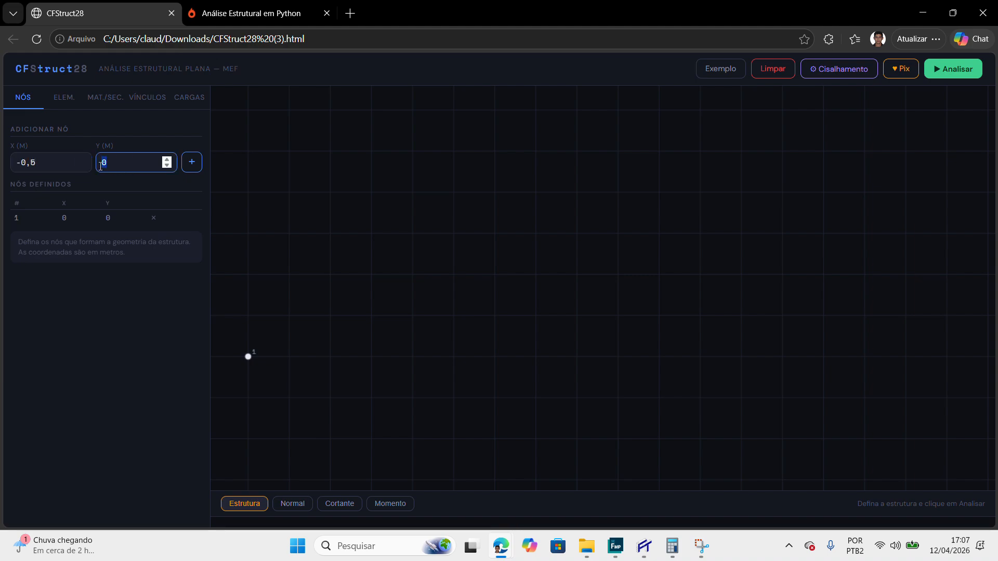
type("3")
left_click_drag(52, 164, 11, 164)
type("0")
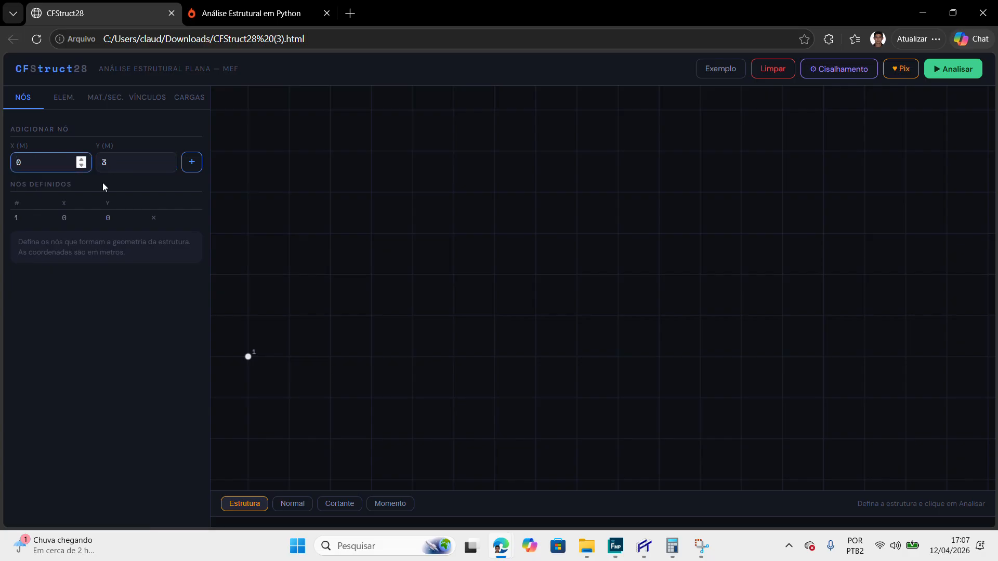
left_click(187, 163)
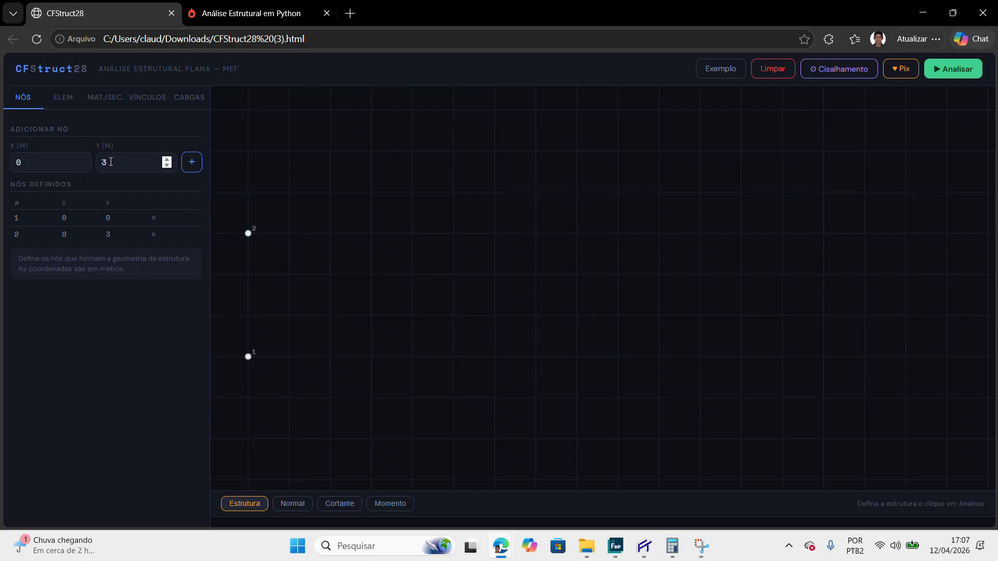
Step: Add two more nodes at coordinates (4, 3) and (4, 0) m
left_click_drag(73, 162, 11, 163)
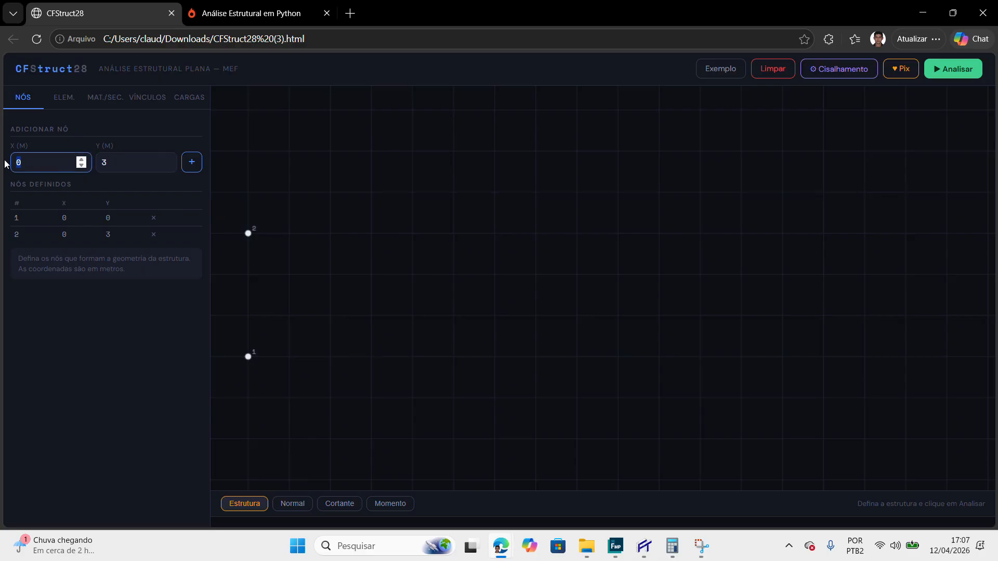
type("4")
left_click(191, 163)
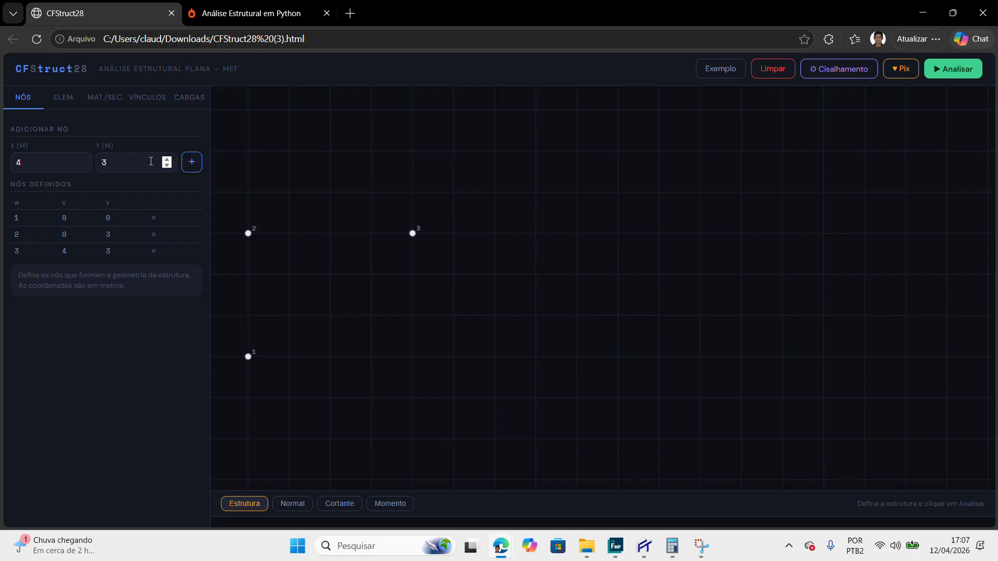
left_click(147, 161)
key("BackSpace")
type("0")
left_click(192, 163)
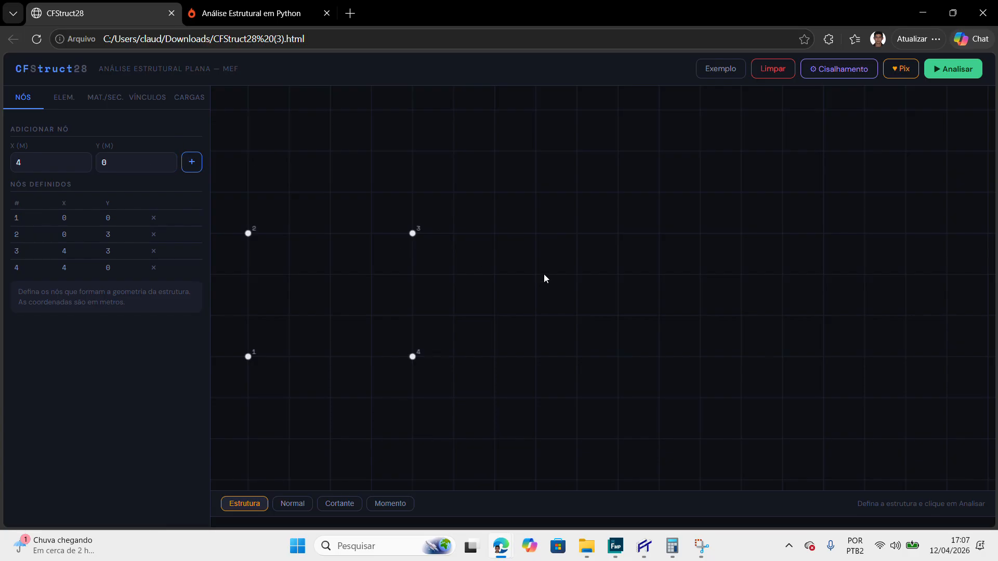
Step: Create the first column element from node 1 to node 2
left_click_drag(555, 269, 802, 282)
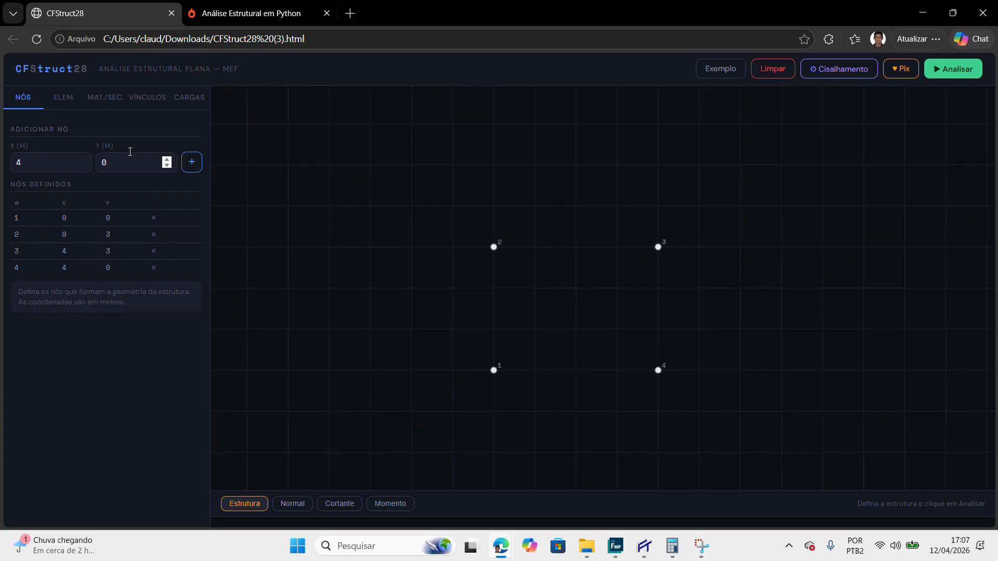
left_click(54, 97)
left_click(81, 165)
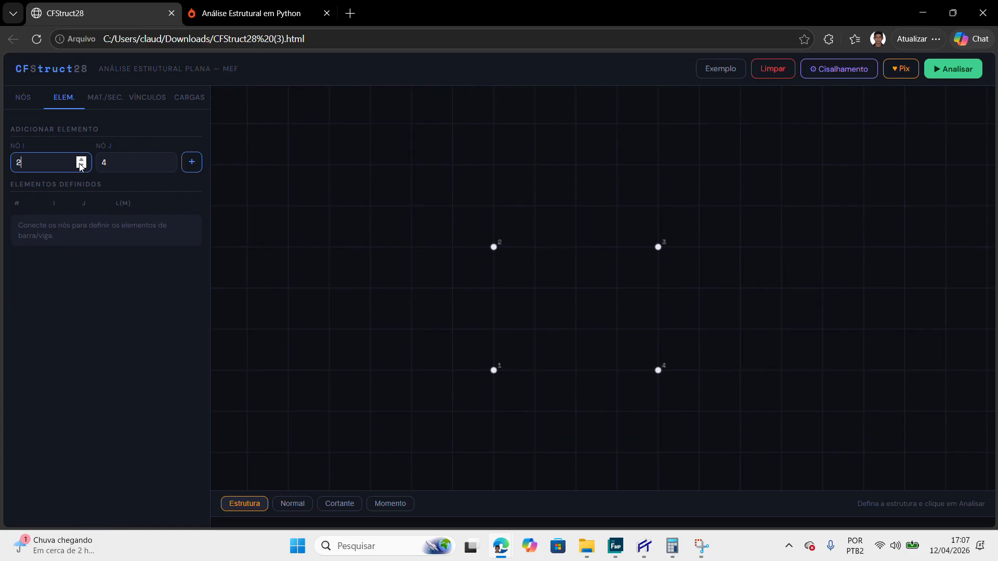
left_click(81, 165)
left_click(167, 166)
left_click(167, 165)
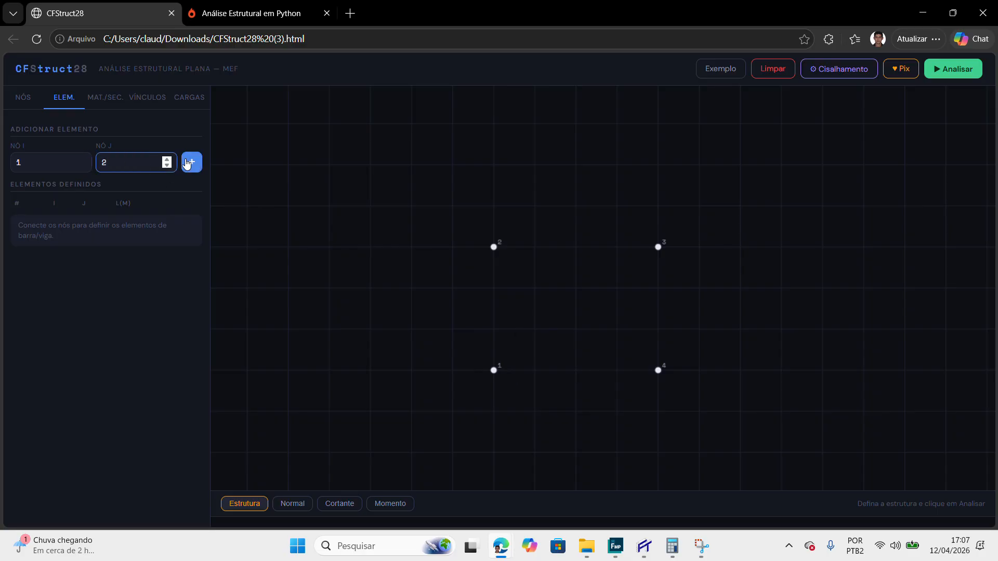
left_click(192, 162)
Step: Create the beam element from node 2 to node 3 and the second column from node 3 to node 4
left_click(81, 159)
left_click(166, 159)
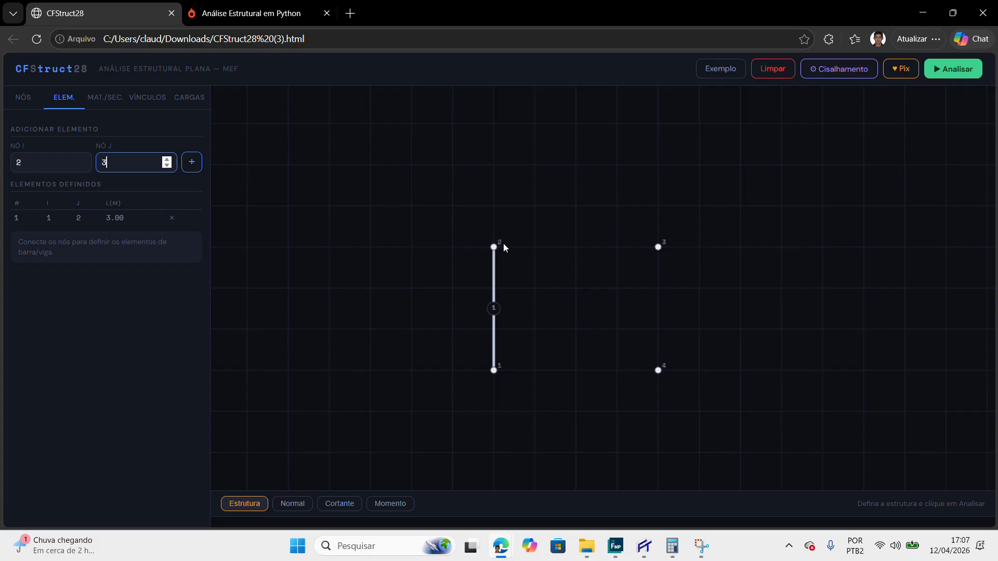
left_click(191, 162)
left_click(81, 159)
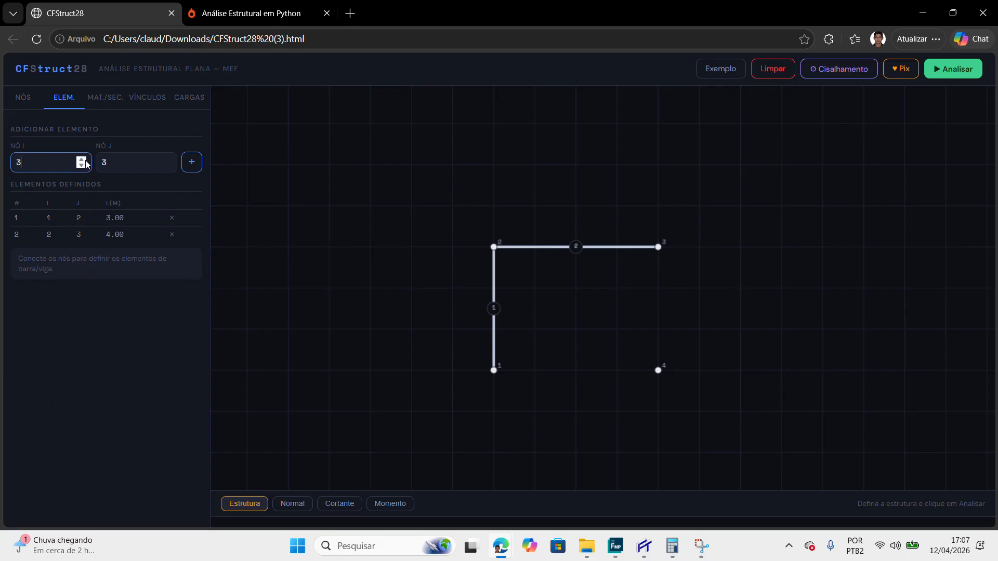
left_click(167, 160)
left_click(192, 161)
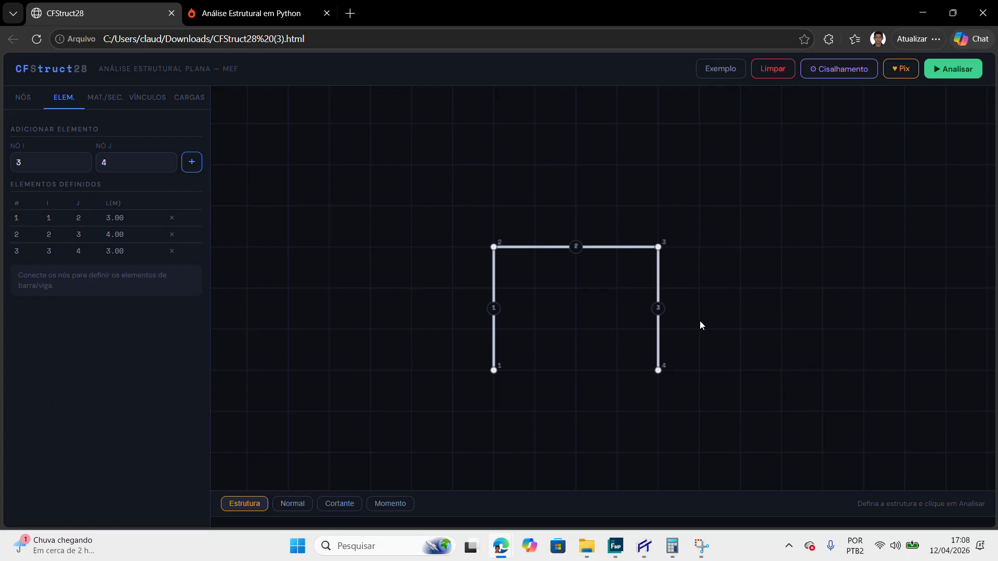
Step: Assign the Concreto material and a rectangular section of 0.3 m base and 0.6 m height to elements 1, 2 and 3
left_click(107, 97)
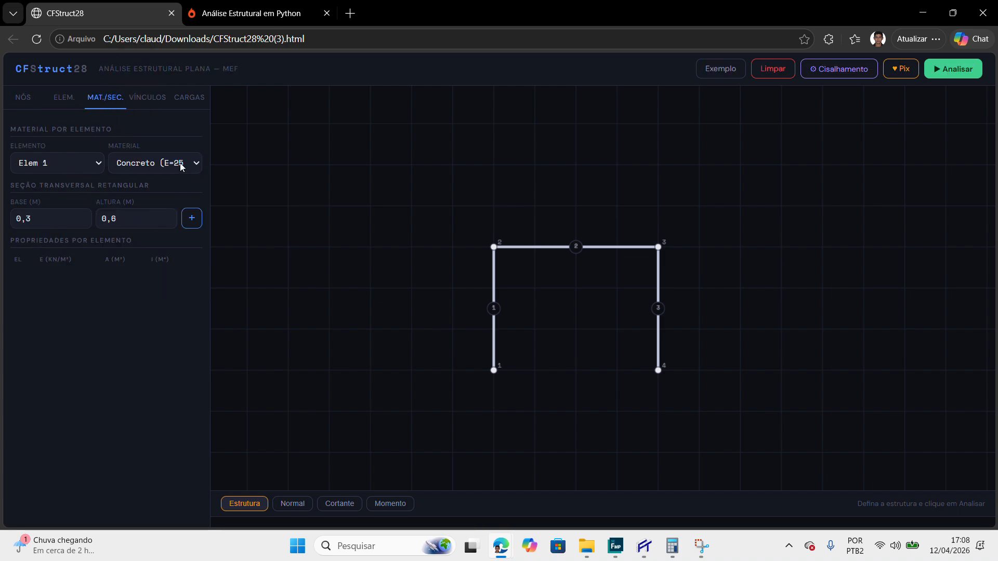
left_click(190, 220)
left_click(59, 166)
left_click(54, 200)
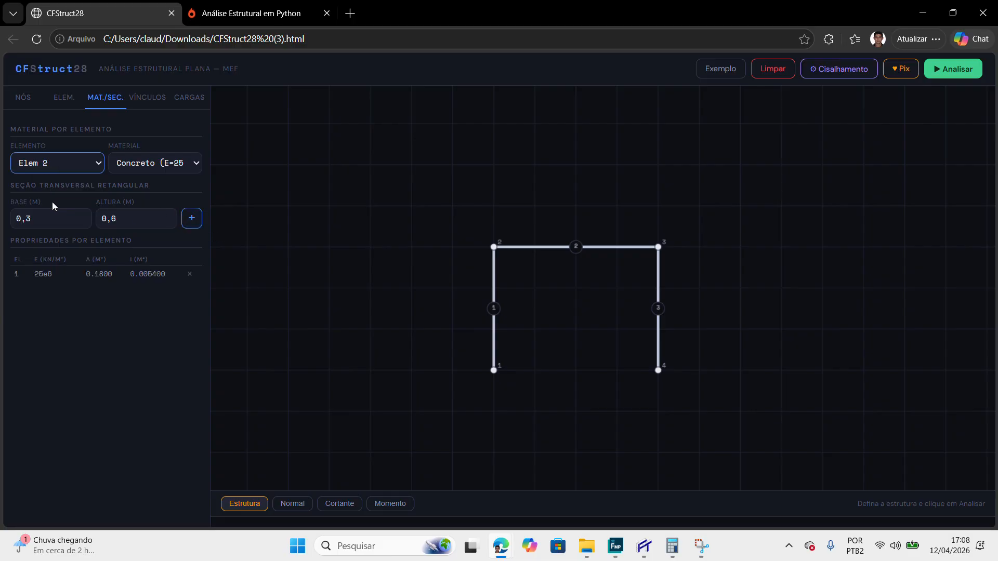
left_click(192, 219)
left_click(67, 167)
left_click(63, 218)
left_click(192, 218)
Step: Add fixed supports (Engaste) at the column bases, nodes 1 and 4
left_click(151, 98)
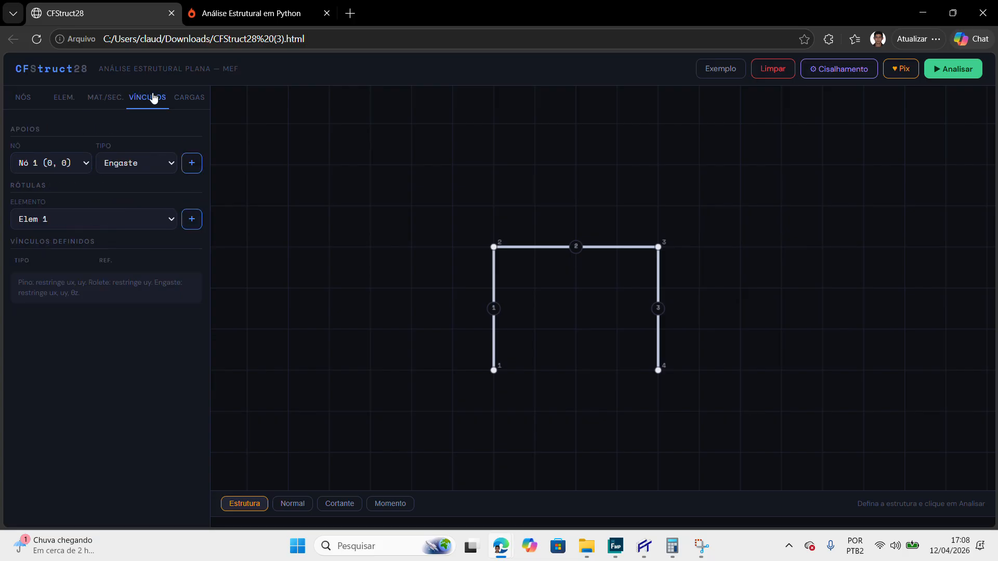
left_click(59, 166)
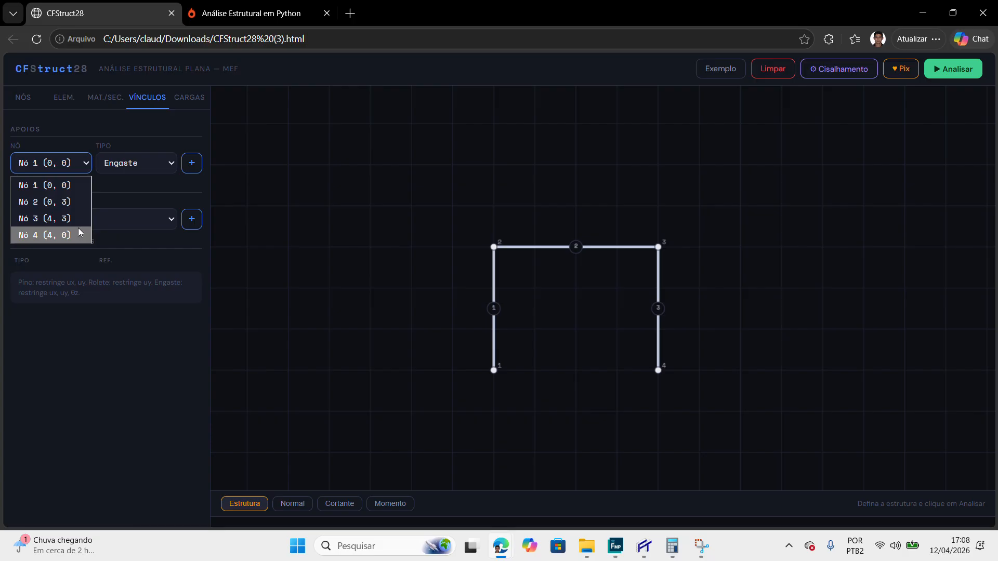
left_click(68, 186)
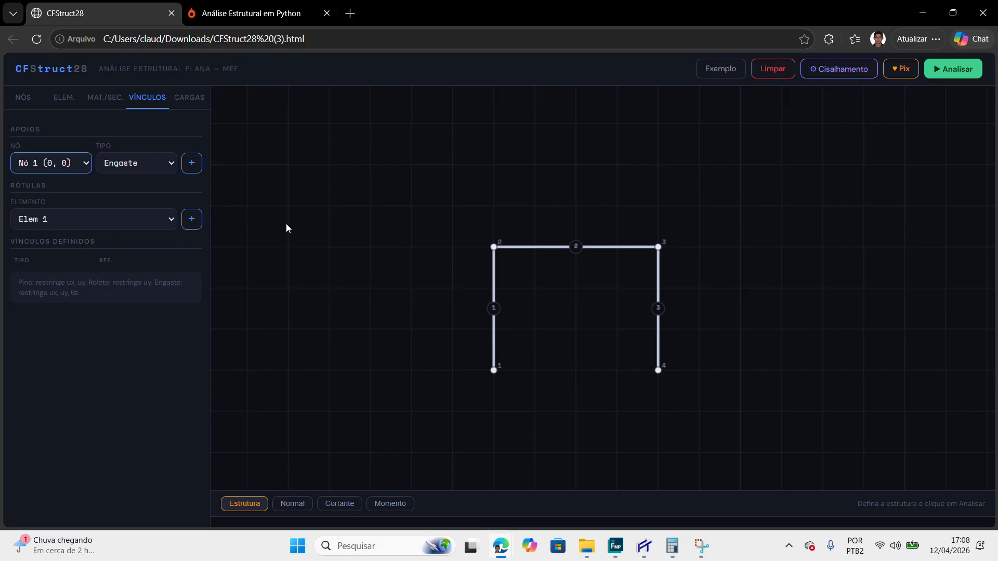
left_click(197, 171)
left_click(63, 163)
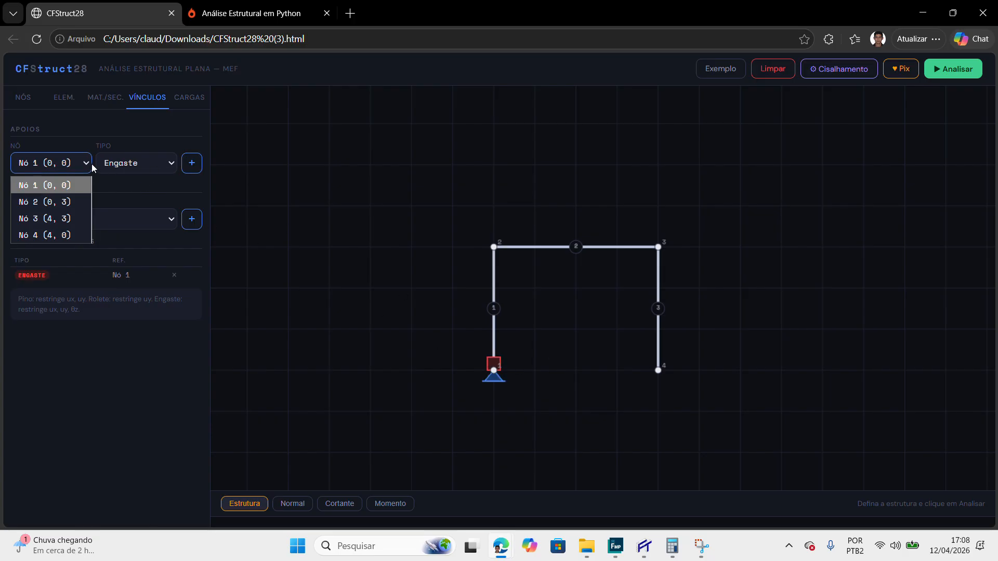
left_click(66, 237)
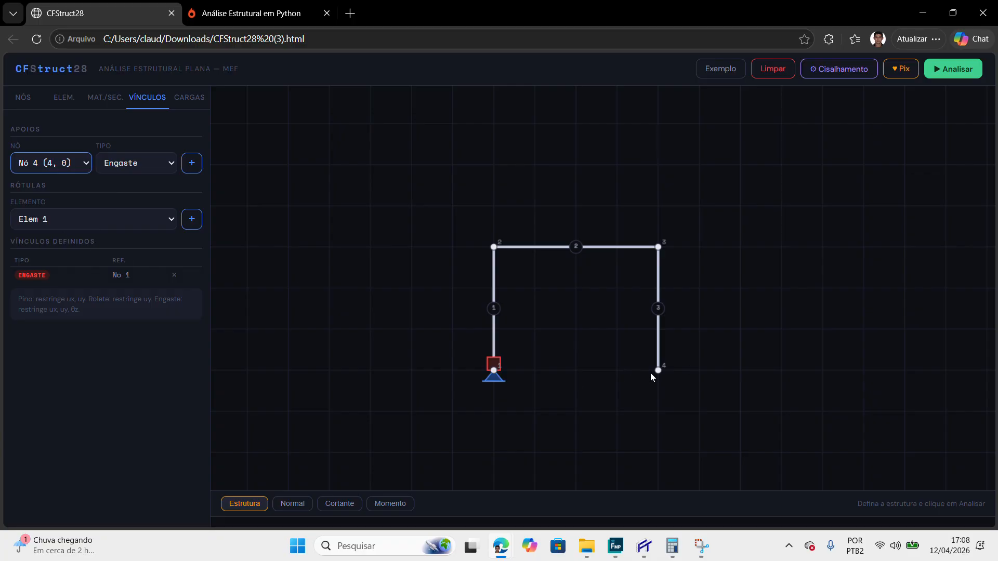
left_click(197, 171)
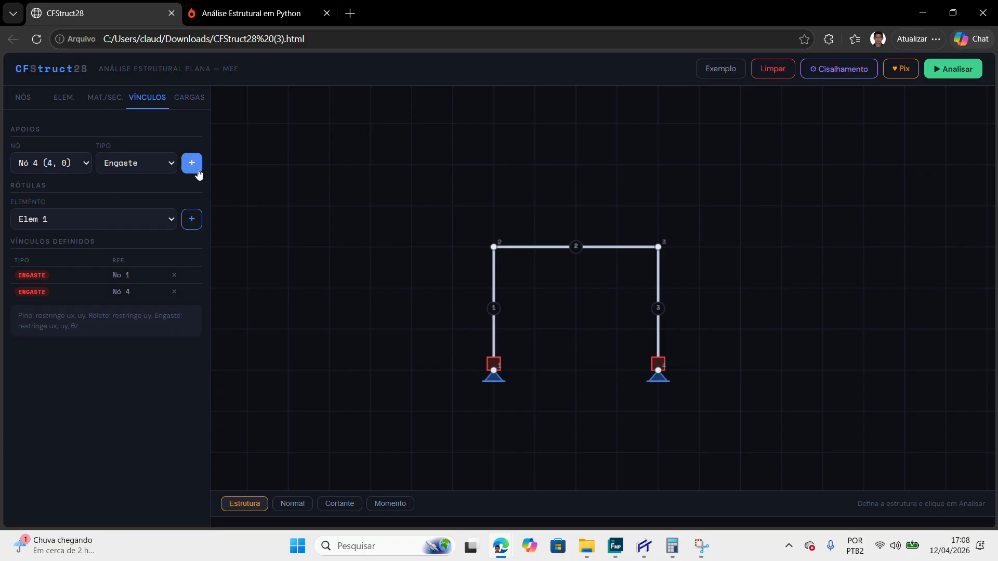
Step: Apply a concentrated horizontal load Fx of 5 kN at node 2
left_click(188, 99)
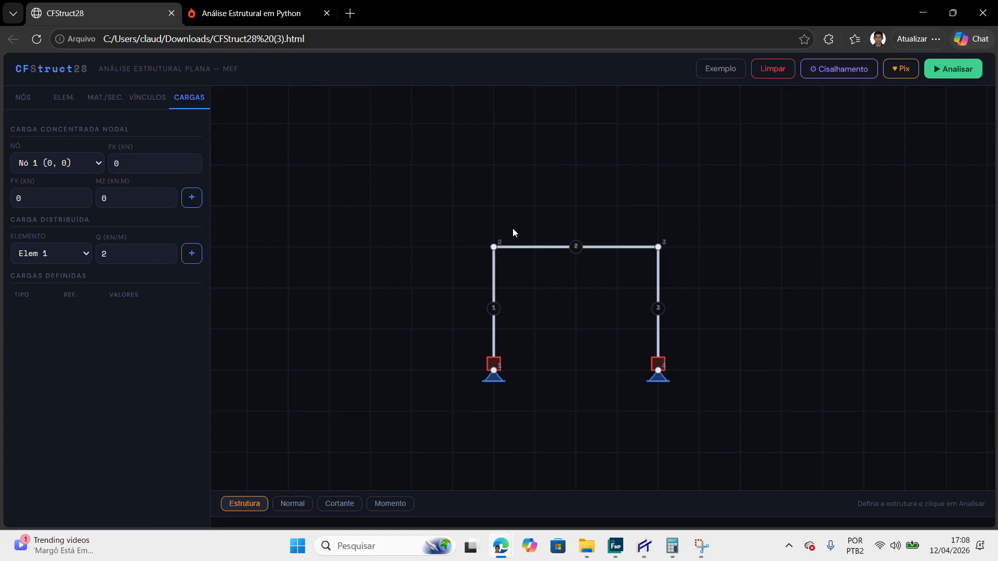
left_click(58, 165)
left_click(78, 201)
double_click(127, 163)
type("5")
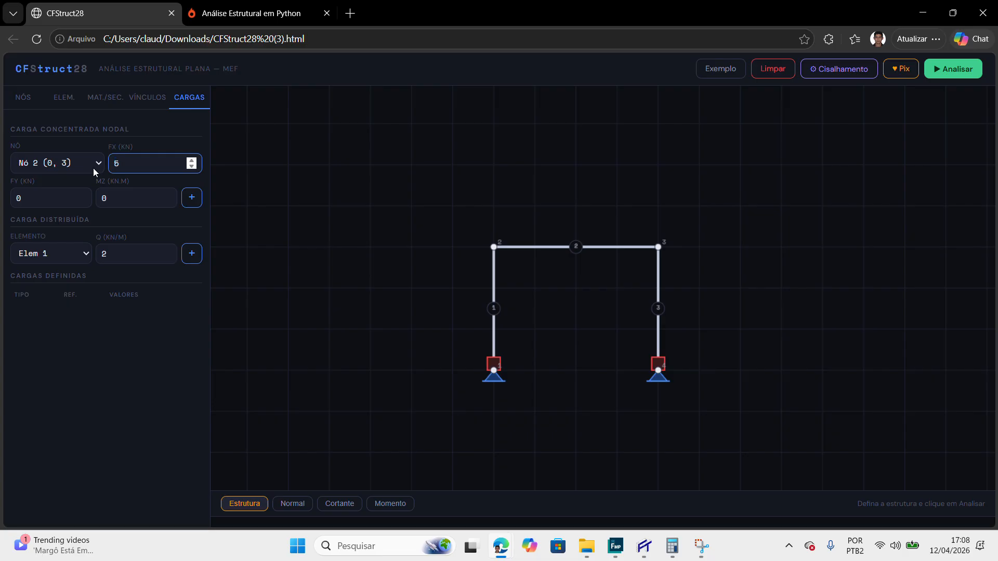
left_click(187, 203)
Step: Apply a distributed load of 10 kN/m to element 2
left_click(64, 254)
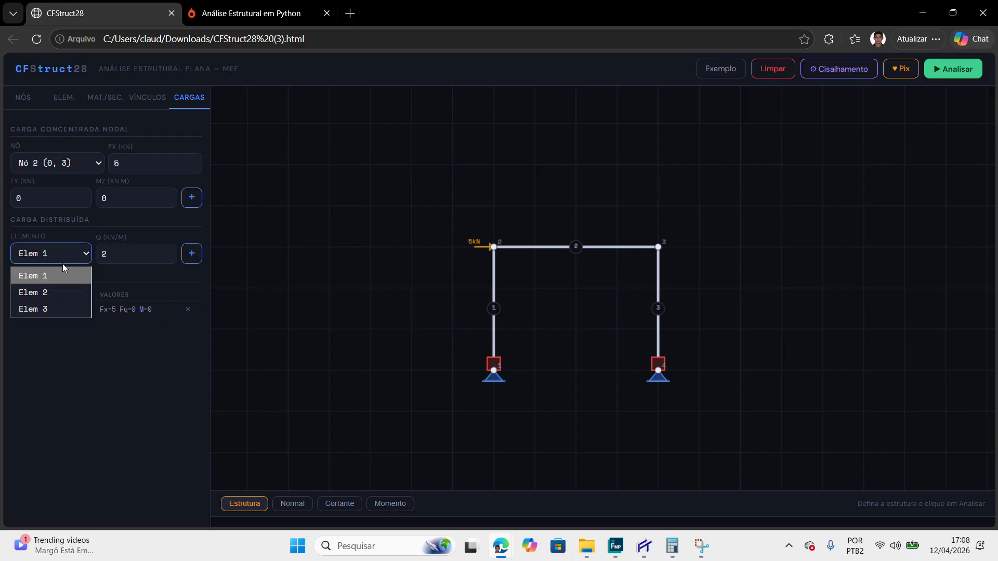
left_click(63, 292)
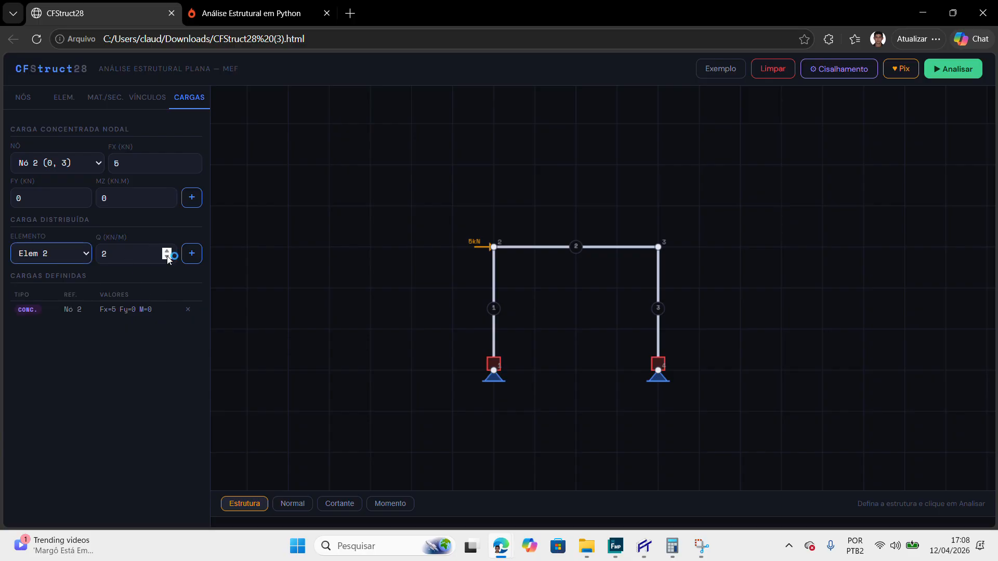
key("Tab")
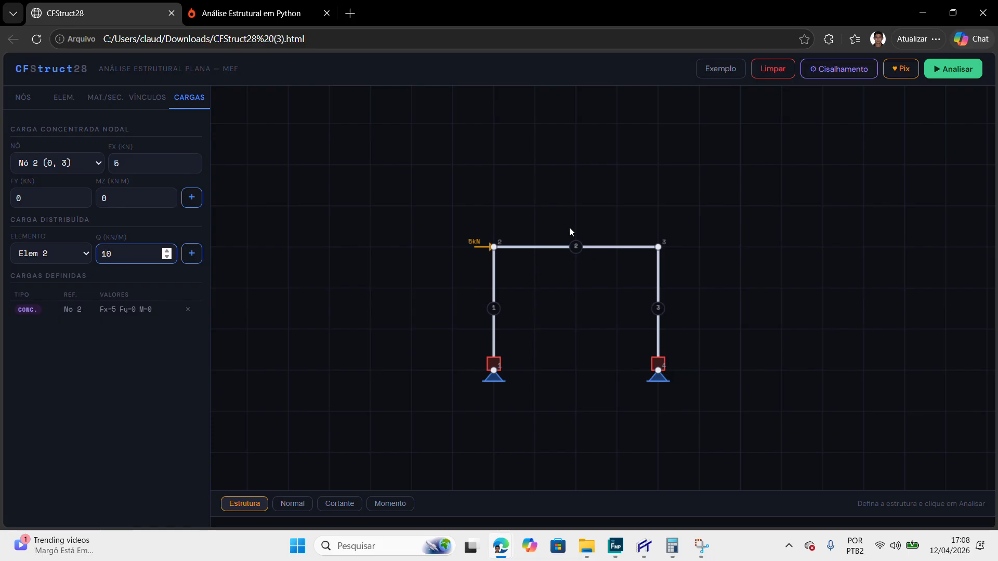
left_click(191, 253)
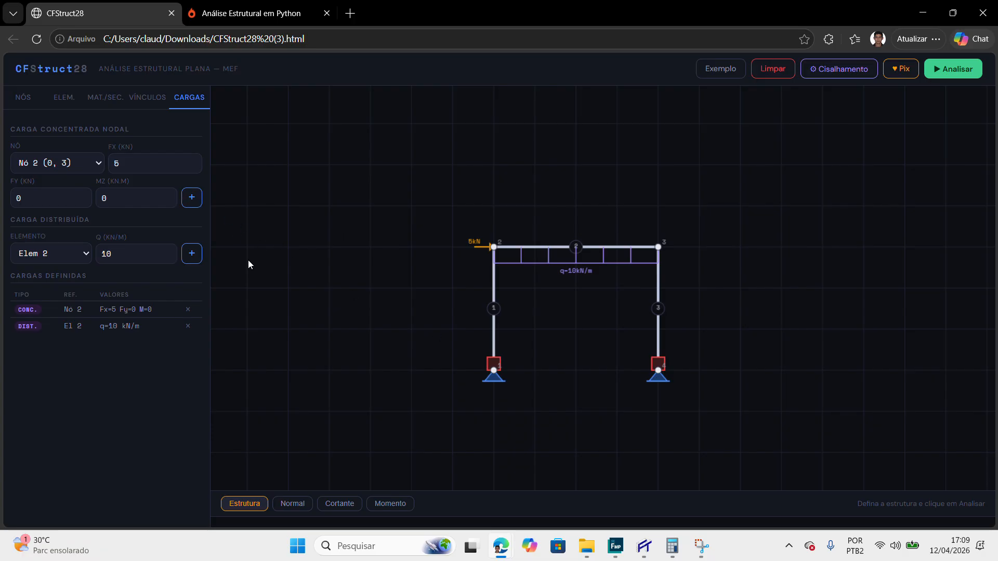
Step: Run the structural analysis of the frame and display its shear force (Cortante) diagram
left_click(927, 77)
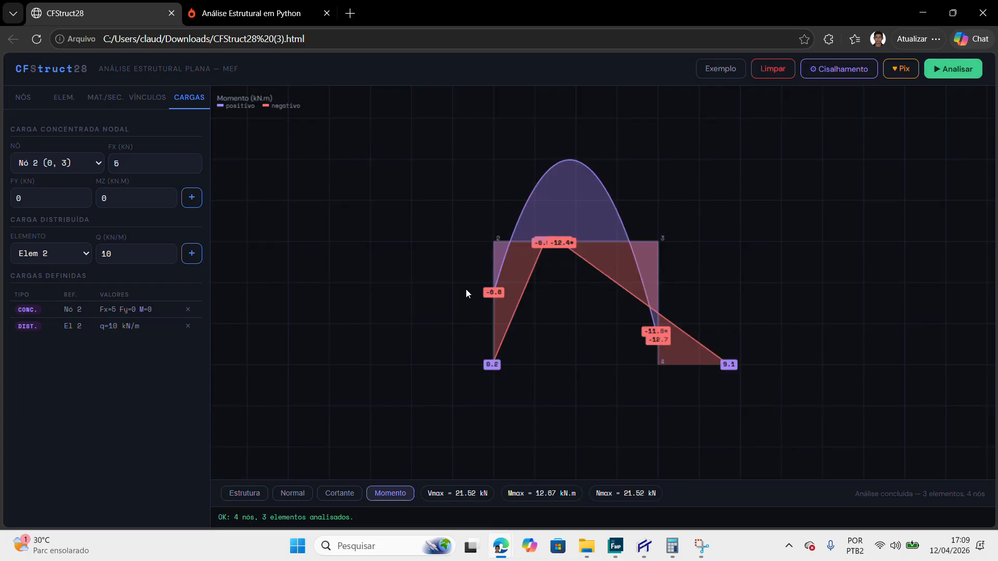
left_click(340, 493)
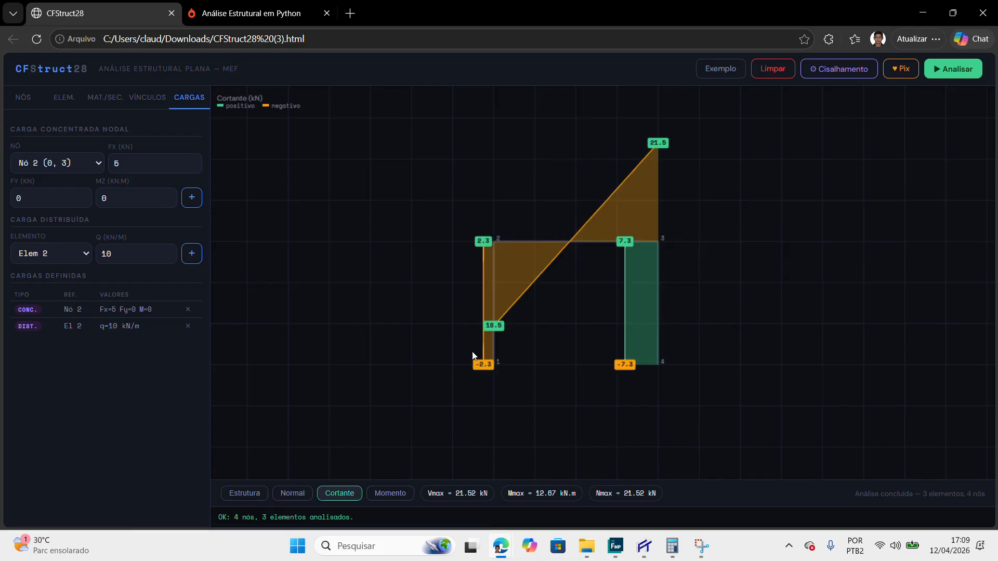
Step: Switch to Simcenter Femap and create a geometry point at the origin (0, 0, 0) in the empty model
left_click(615, 546)
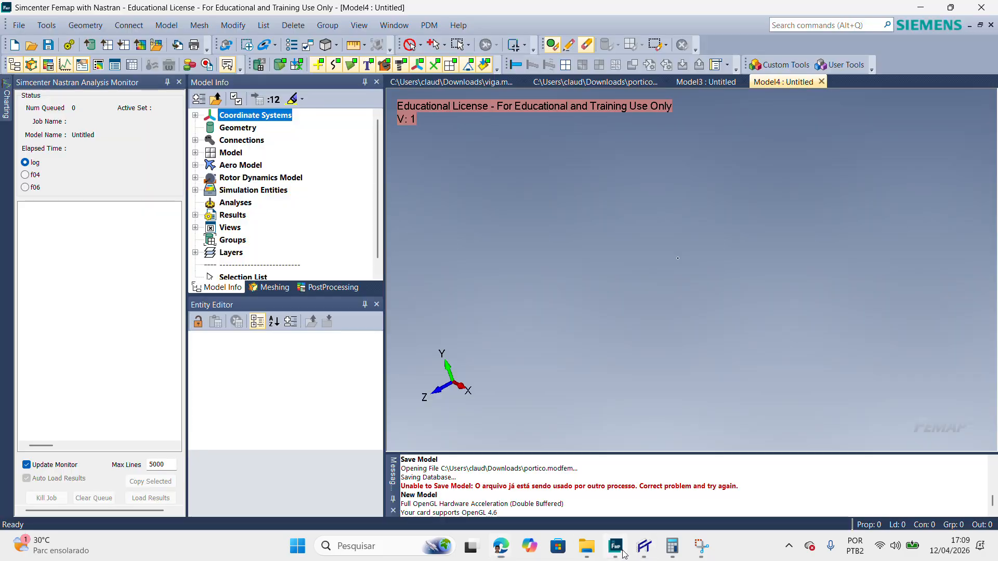
left_click(644, 553)
left_click(614, 548)
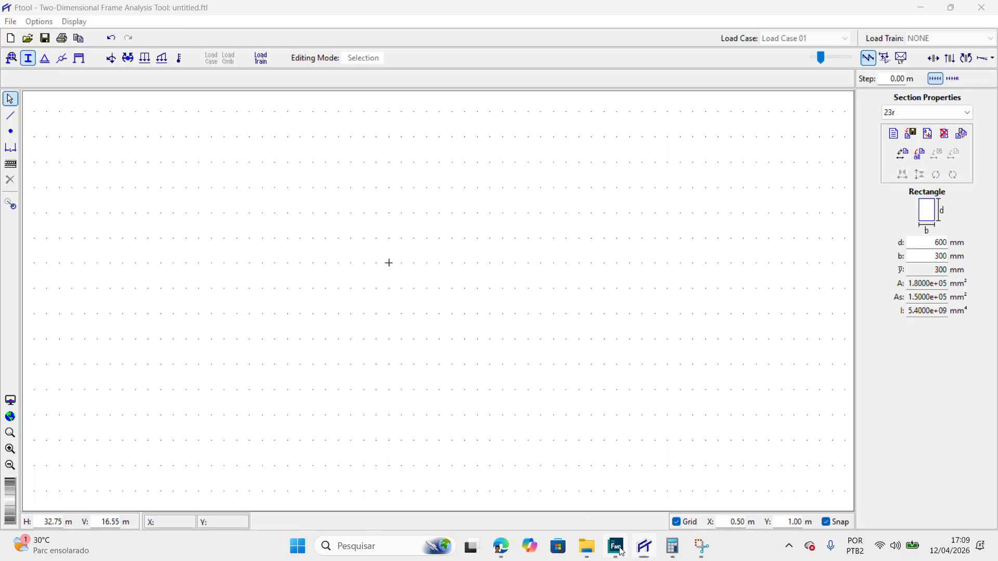
mouse_move(451, 352)
middle_mouse_down()
mouse_move(552, 333)
mouse_move(417, 379)
mouse_move(449, 393)
mouse_move(566, 335)
mouse_move(550, 387)
mouse_move(465, 412)
mouse_move(408, 403)
mouse_move(492, 406)
mouse_move(459, 410)
mouse_move(477, 394)
mouse_move(539, 392)
middle_mouse_up()
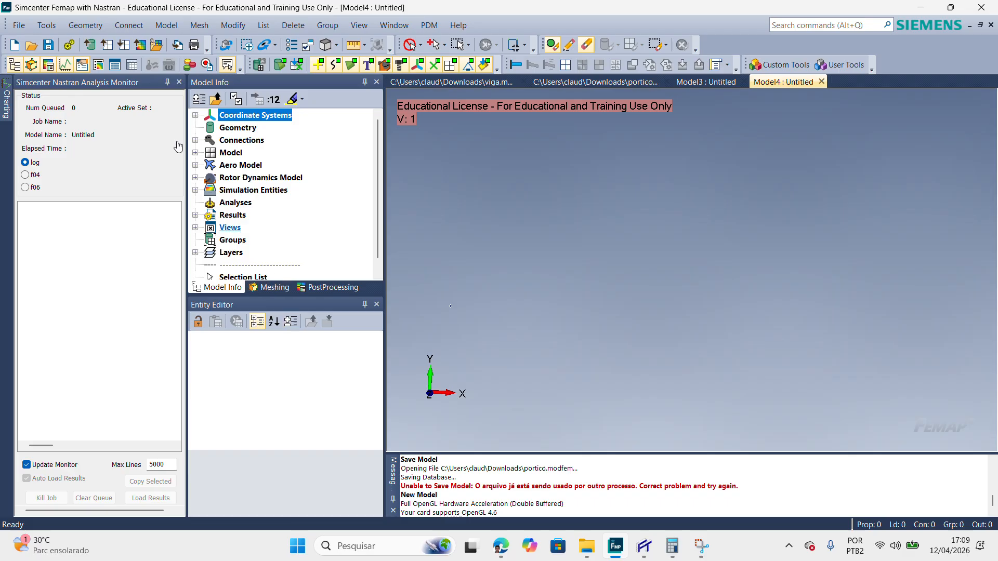
left_click(77, 26)
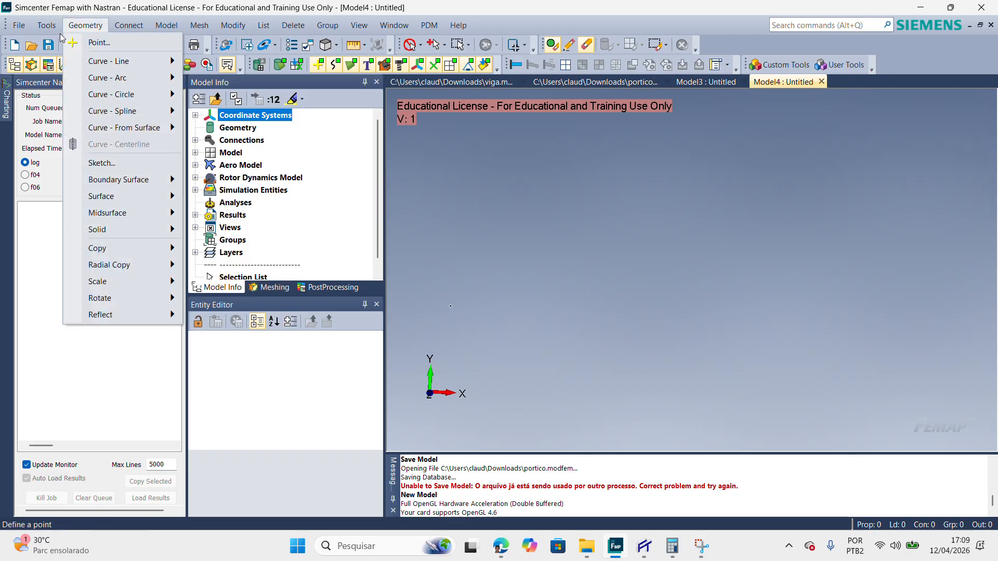
left_click(84, 26)
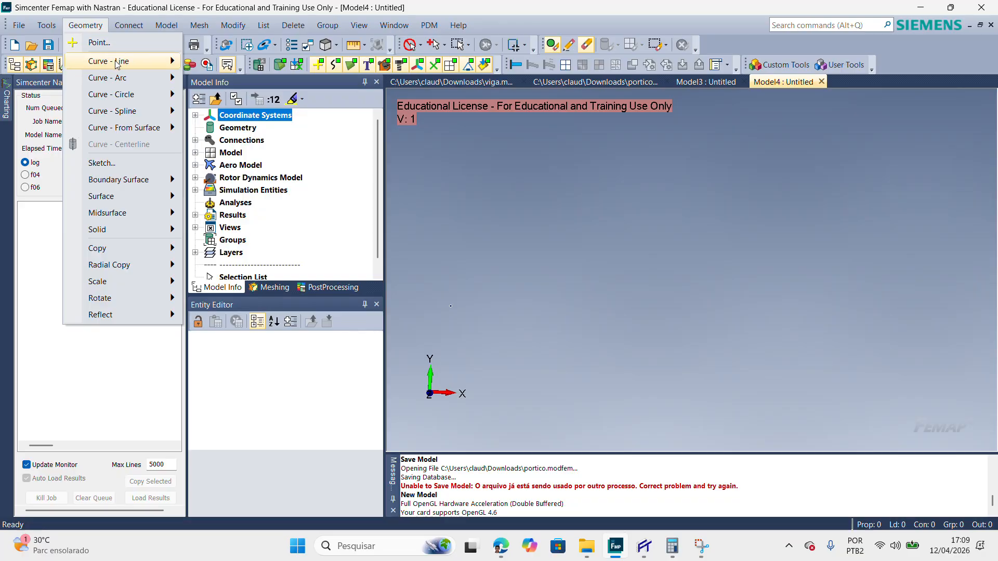
mouse_move(130, 69)
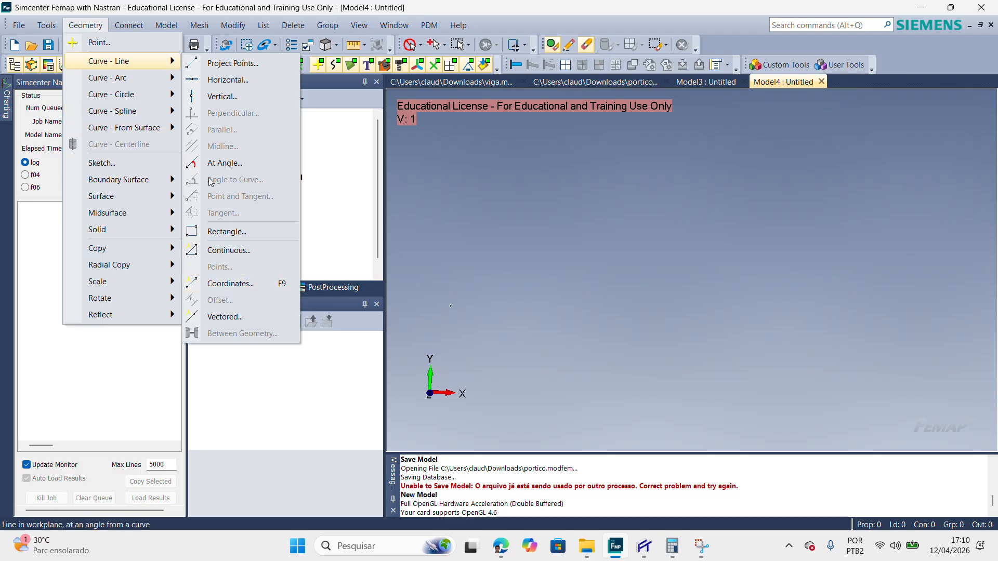
left_click(121, 45)
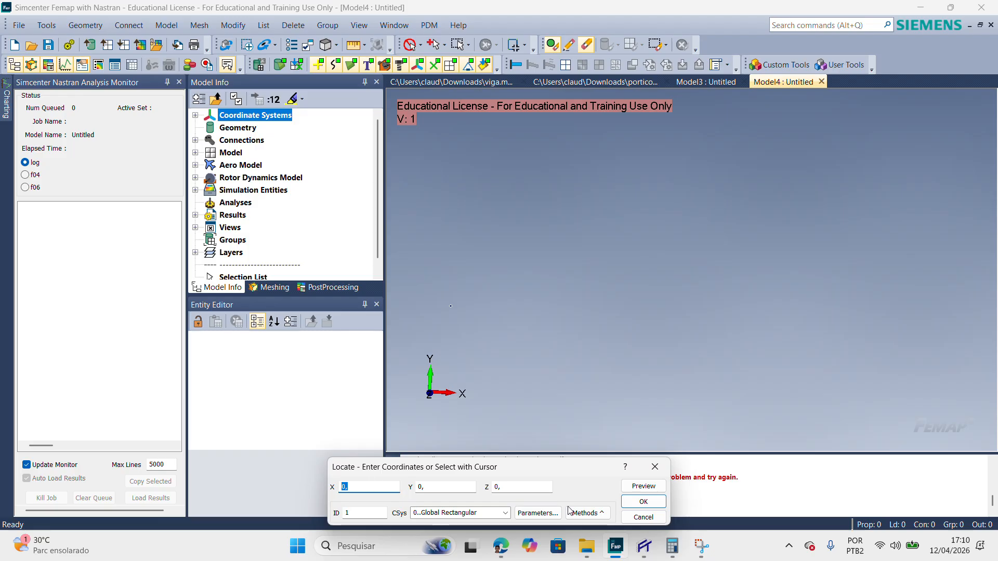
left_click(643, 502)
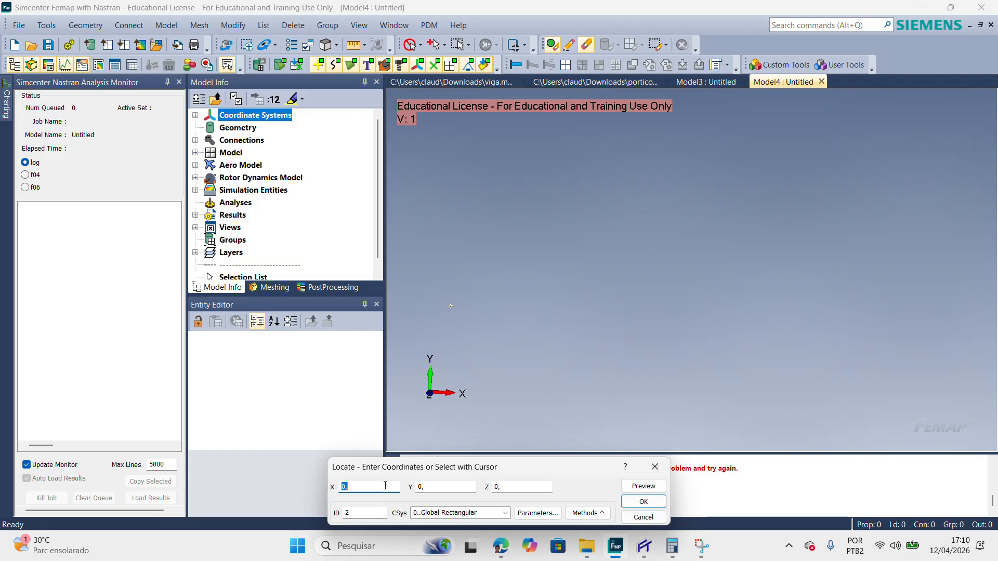
Step: Create the two upper corner points of the frame at (0, 3, 0) and (4, 3, 0)
key("Tab")
type("3")
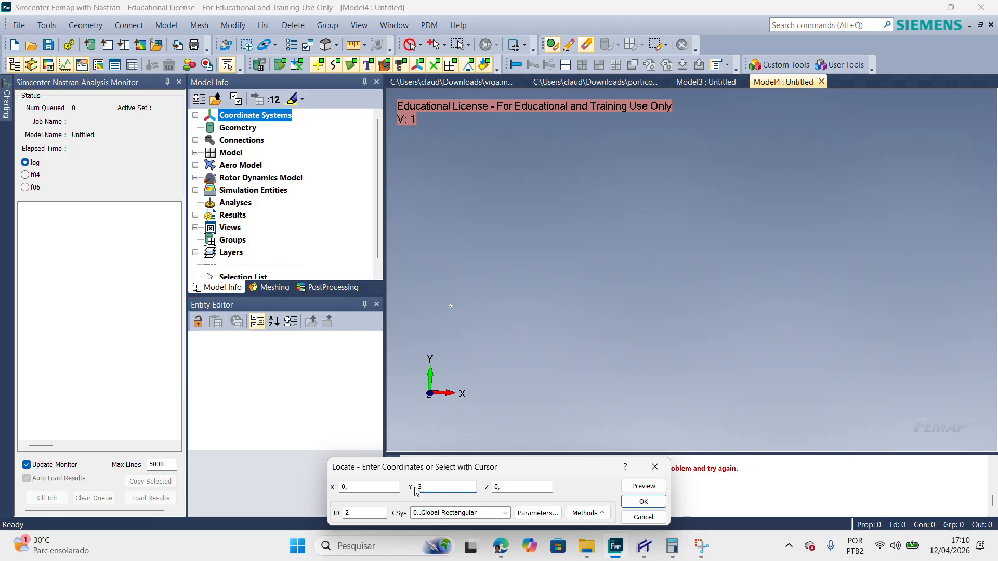
left_click(643, 501)
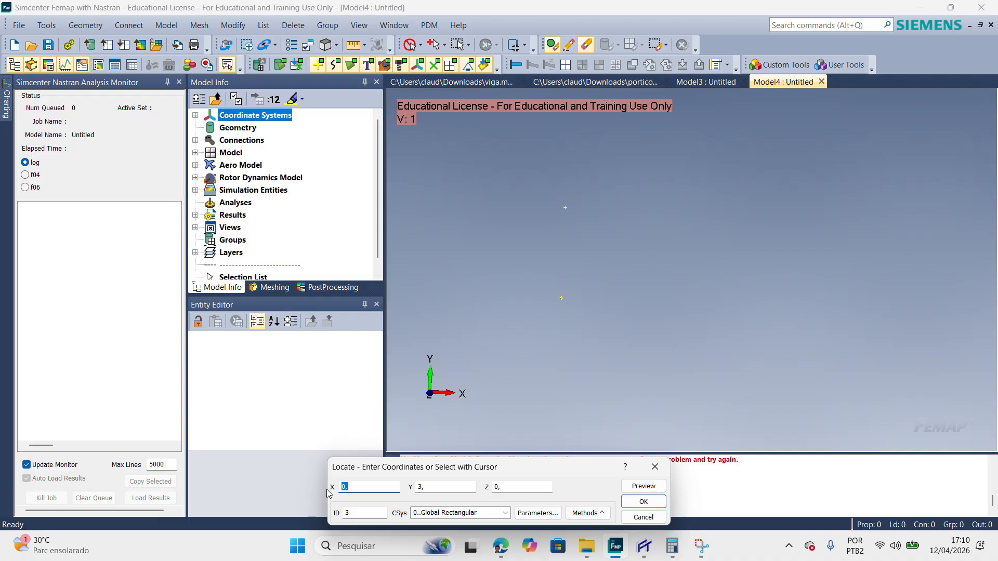
left_click(642, 502)
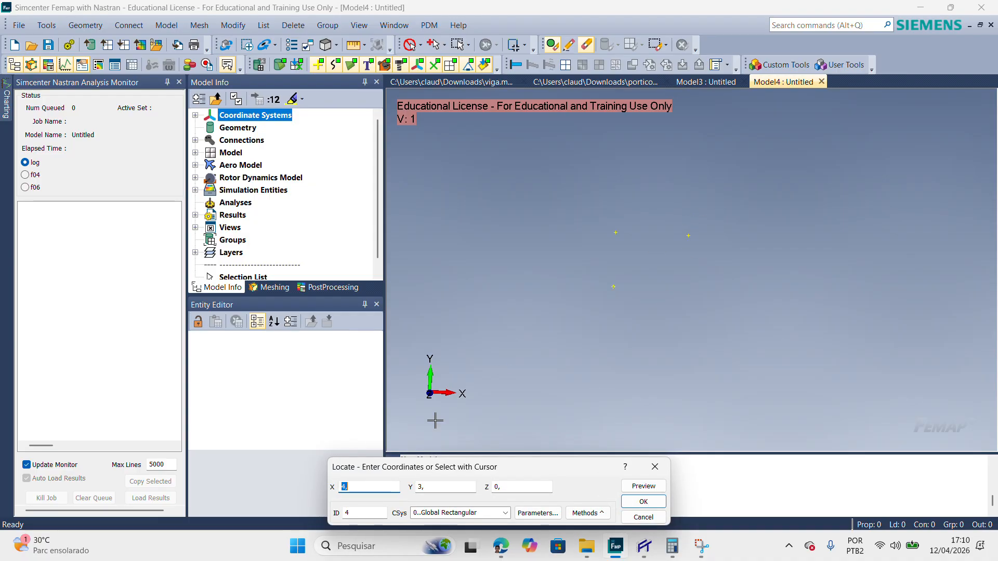
Step: Create the base point of the second column at (4, 0, 0) and finish creating points
double_click(426, 487)
type("0")
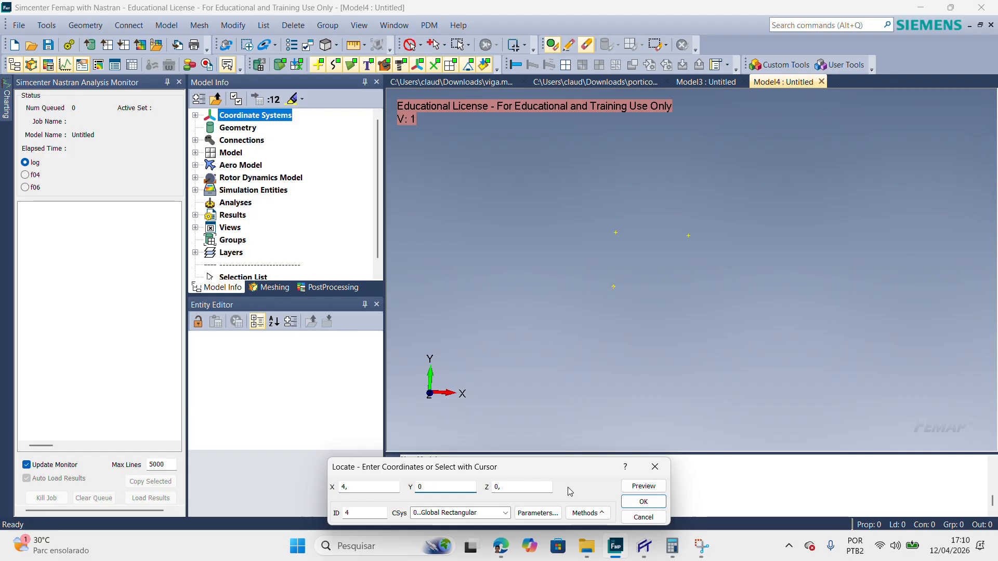
left_click(654, 503)
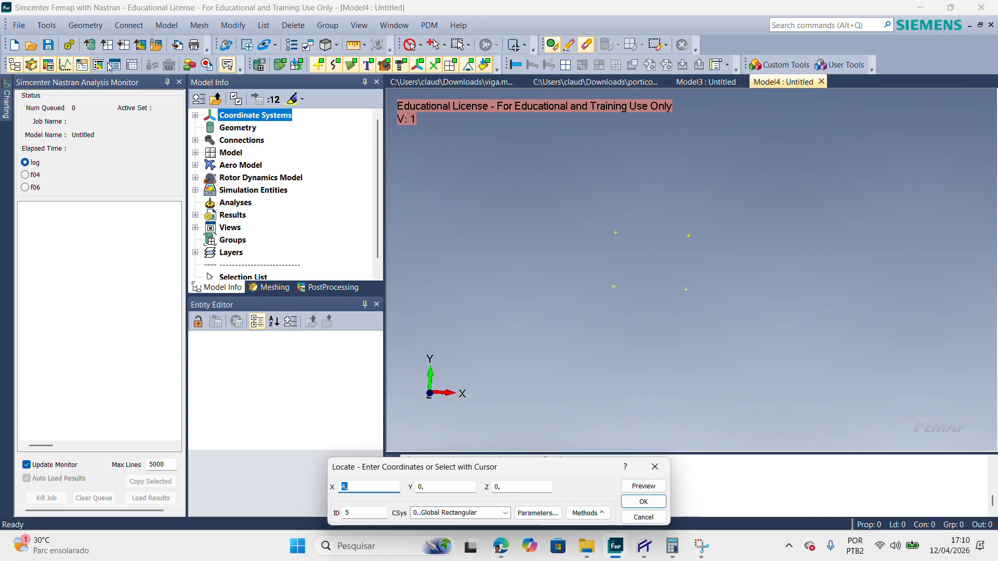
left_click(660, 516)
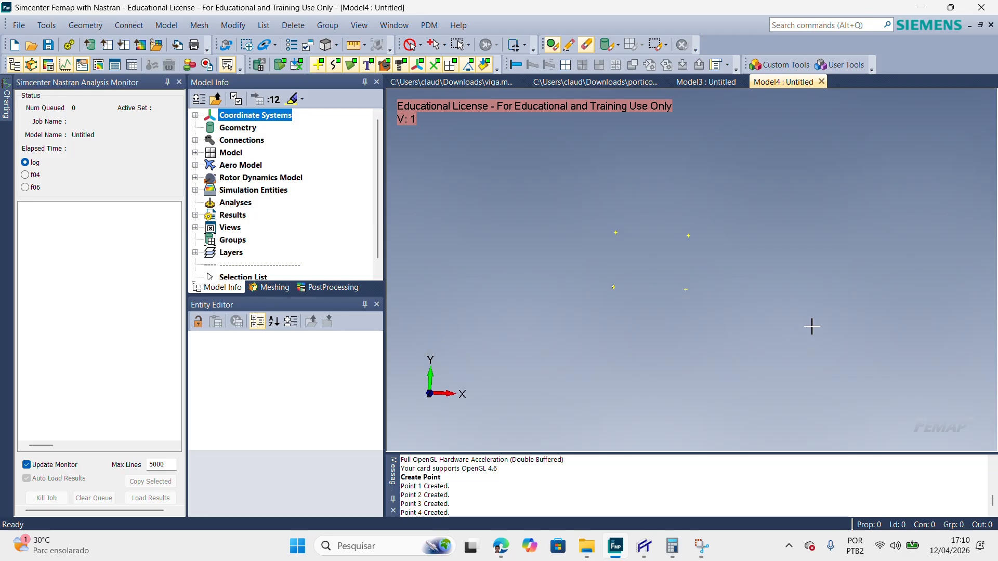
Step: Create the first column as a line from point 1 at the origin to point 2 above it
left_click(86, 25)
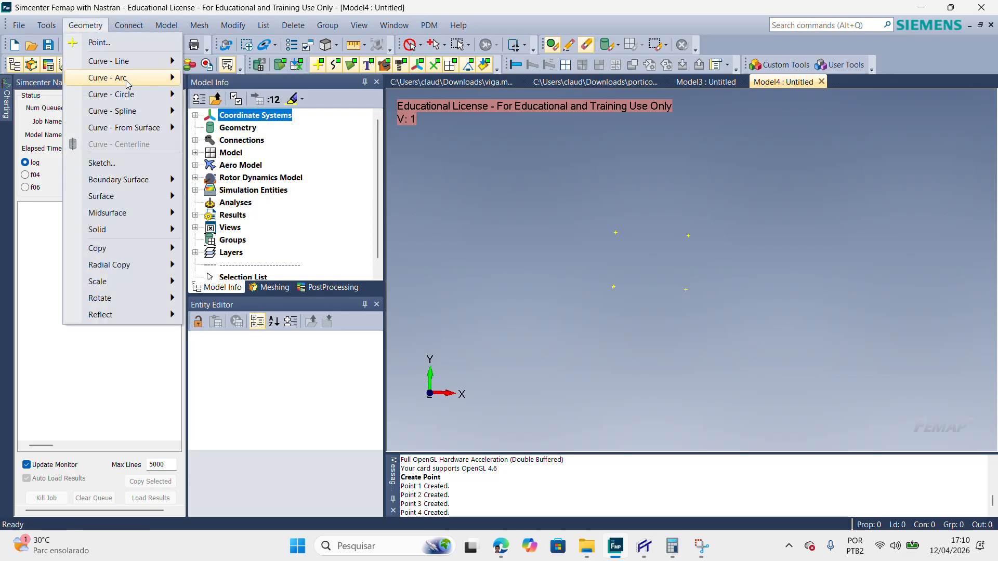
left_click(99, 25)
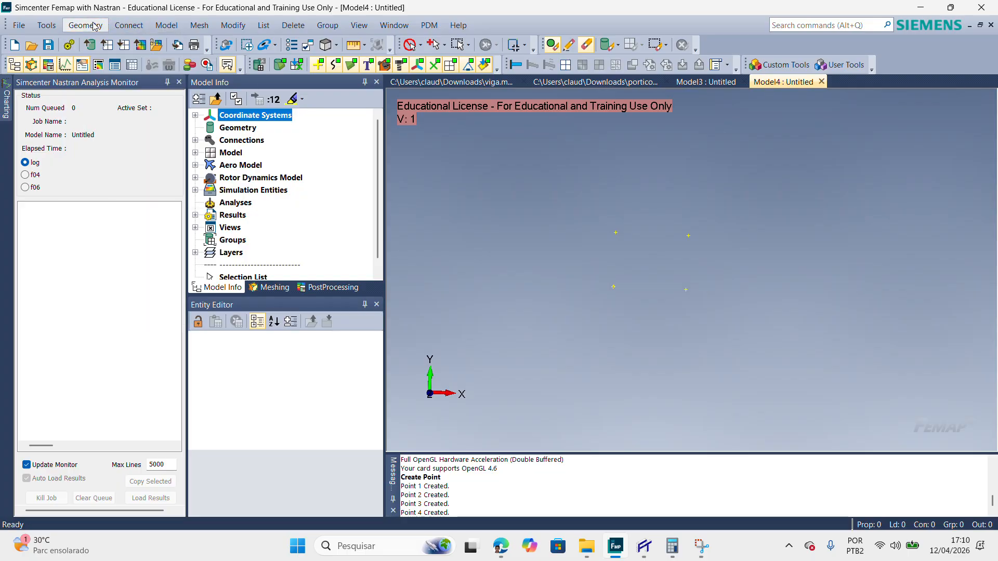
left_click(94, 26)
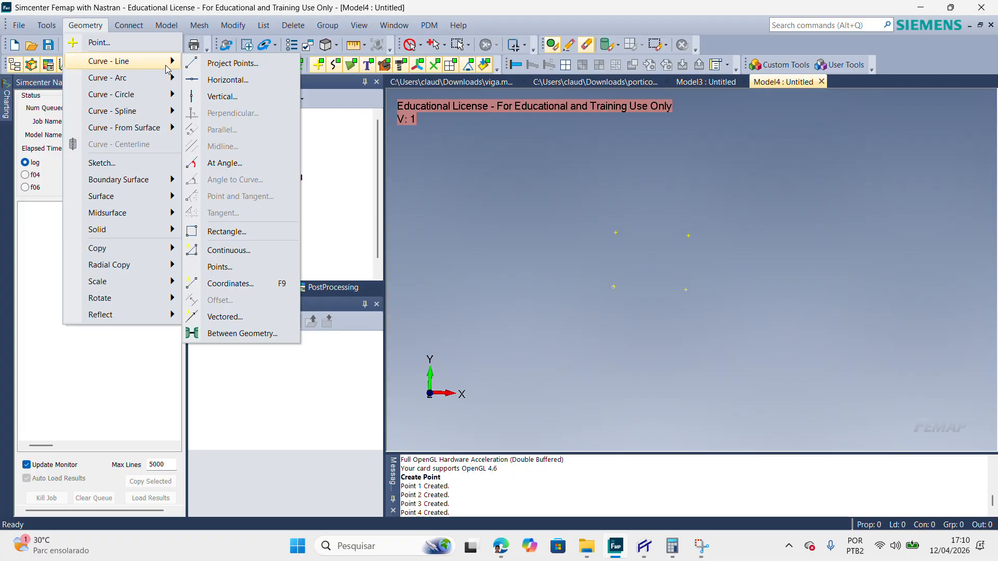
left_click(221, 267)
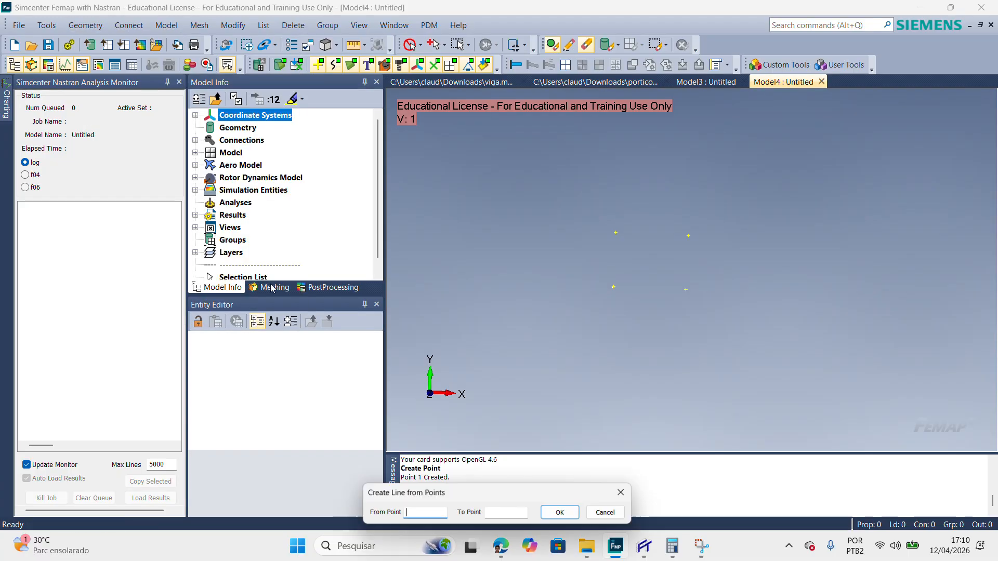
left_click(613, 287)
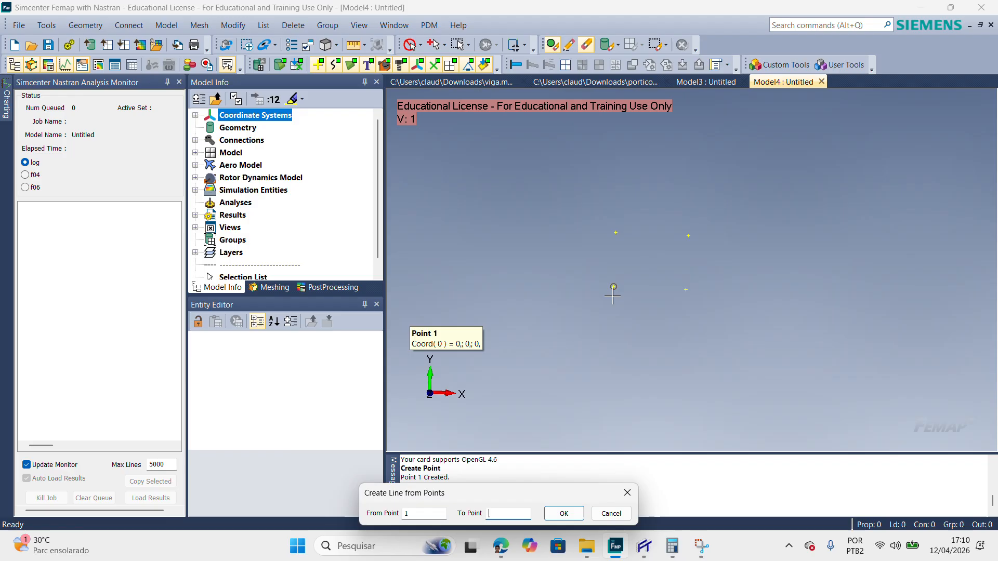
left_click(617, 232)
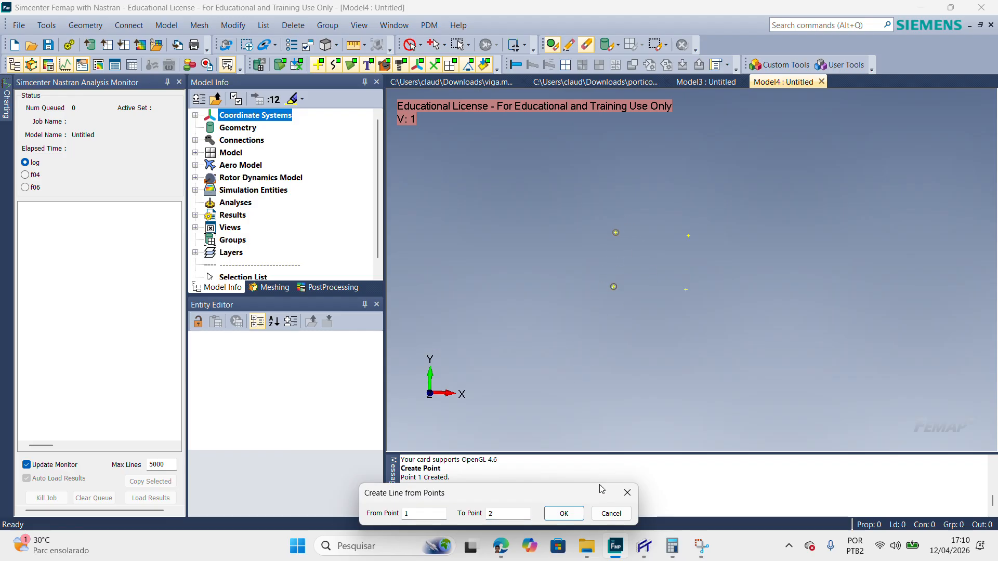
left_click(564, 513)
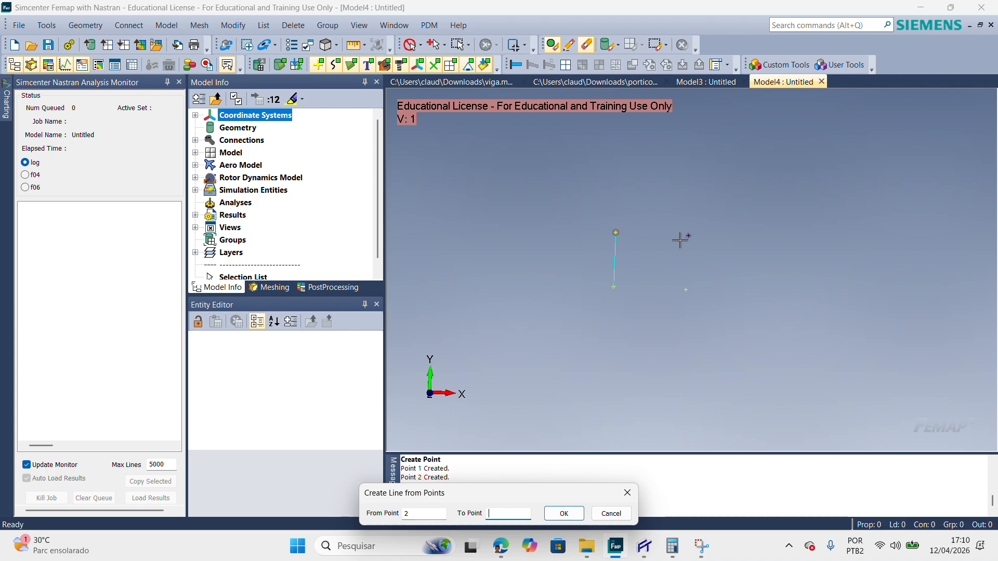
Step: Create the beam line from point 2 to point 3 and the second column line from point 3 to point 4
left_click(687, 237)
left_click(564, 514)
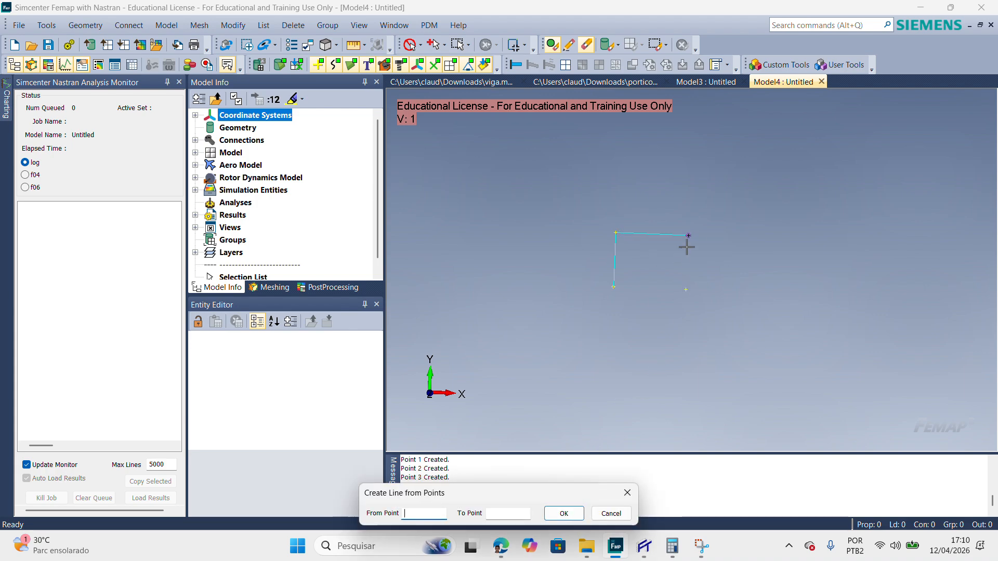
left_click(686, 289)
left_click(570, 517)
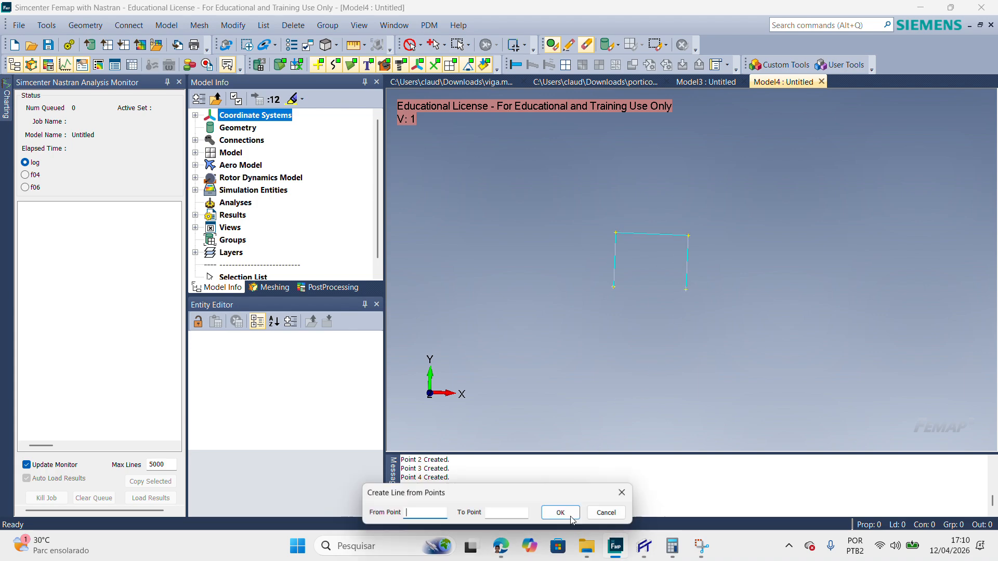
left_click(606, 513)
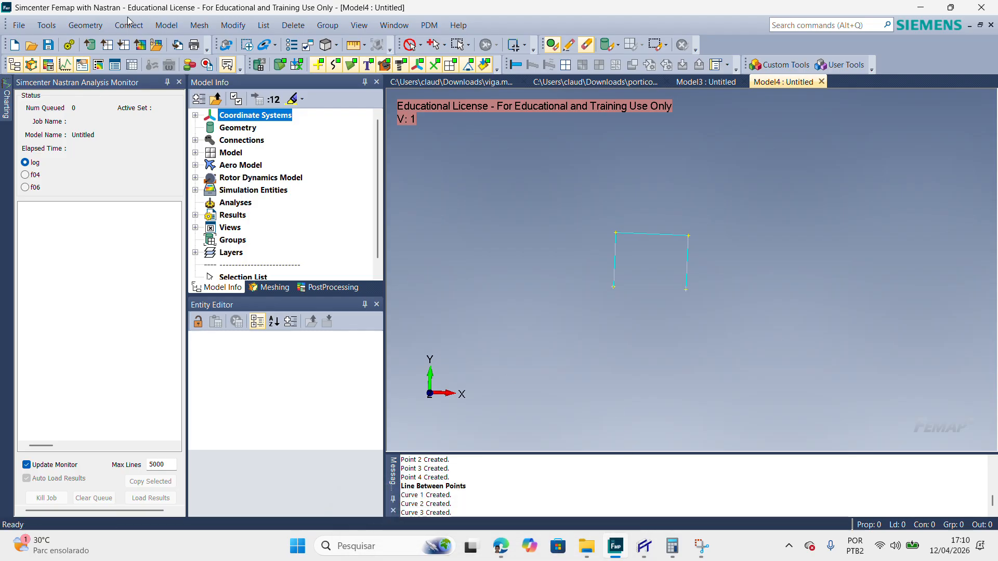
Step: Start a new material titled "aço" with the Isotropic material type
left_click(99, 26)
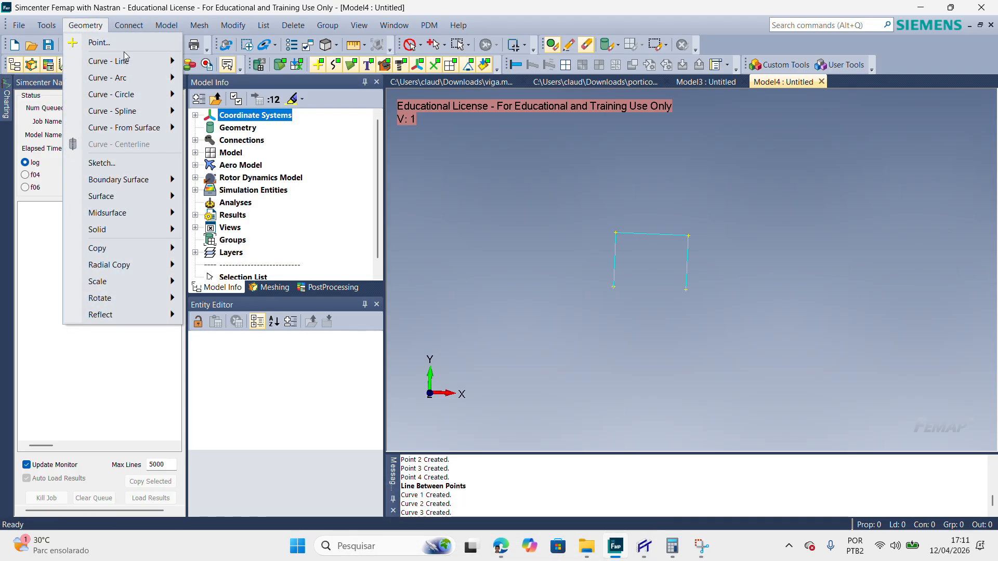
left_click(171, 27)
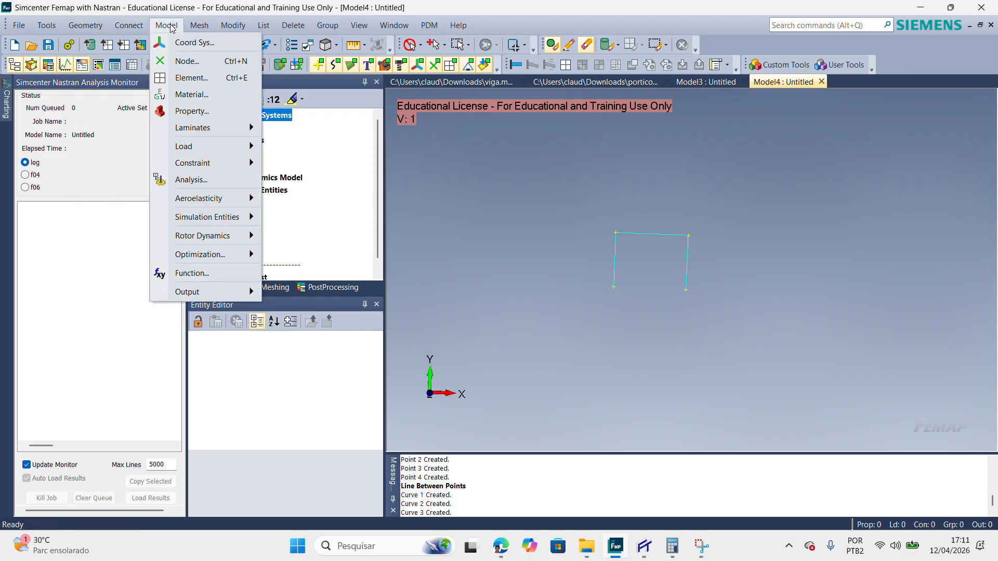
left_click(191, 94)
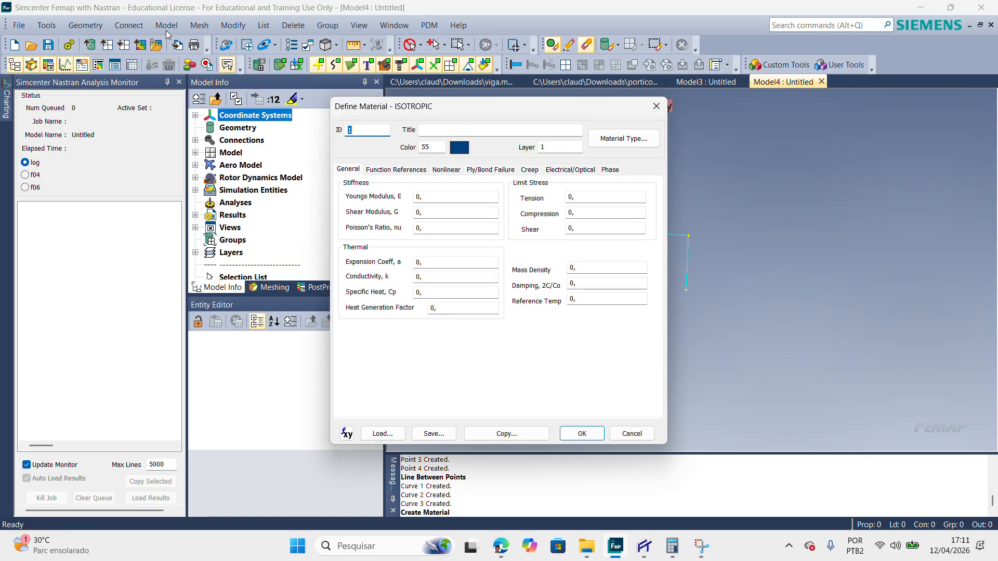
left_click(440, 131)
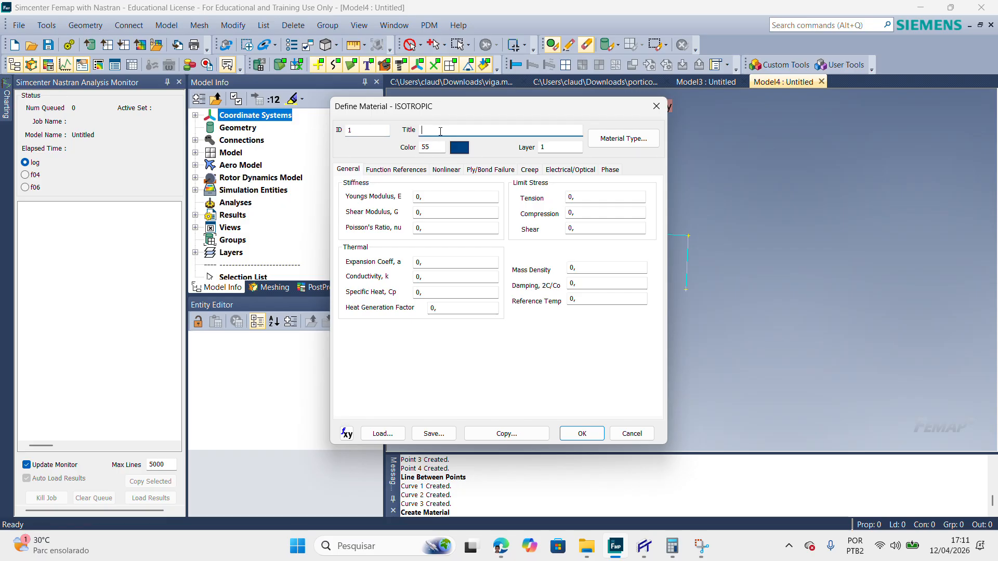
type("aço")
left_click(615, 144)
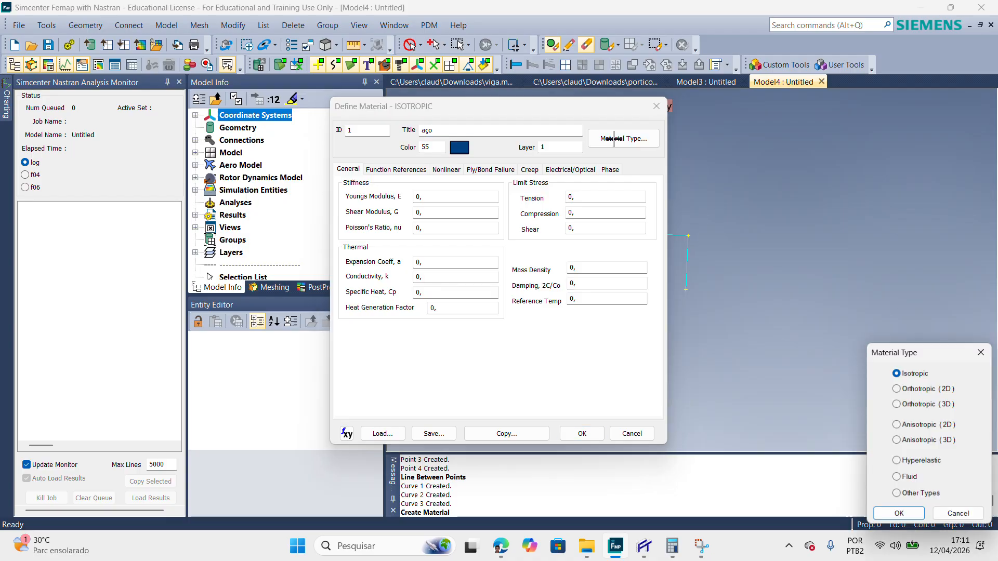
left_click(901, 514)
Step: Load AISI 4340 Steel from the standard material library, create the material and finish defining materials
left_click(383, 433)
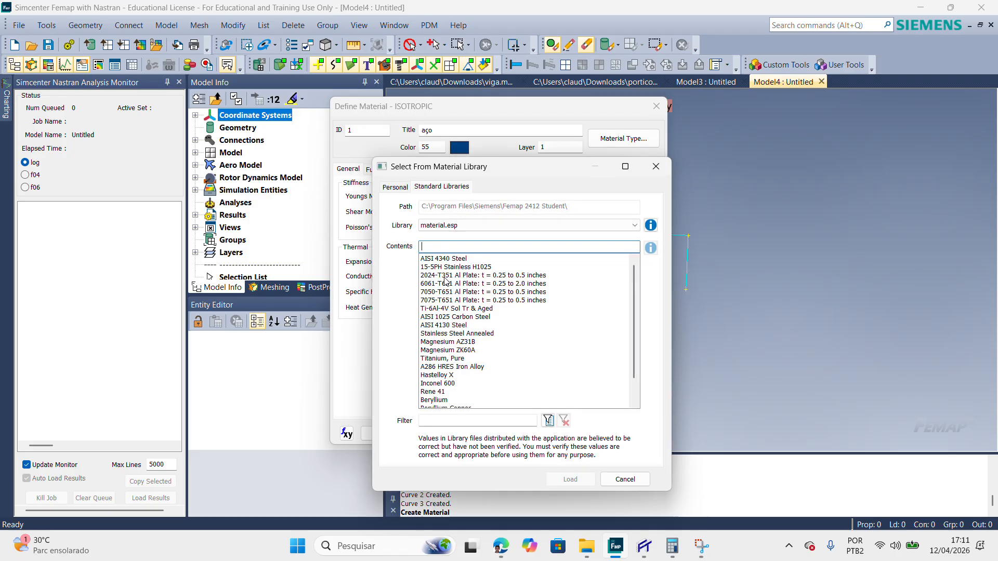
left_click(448, 259)
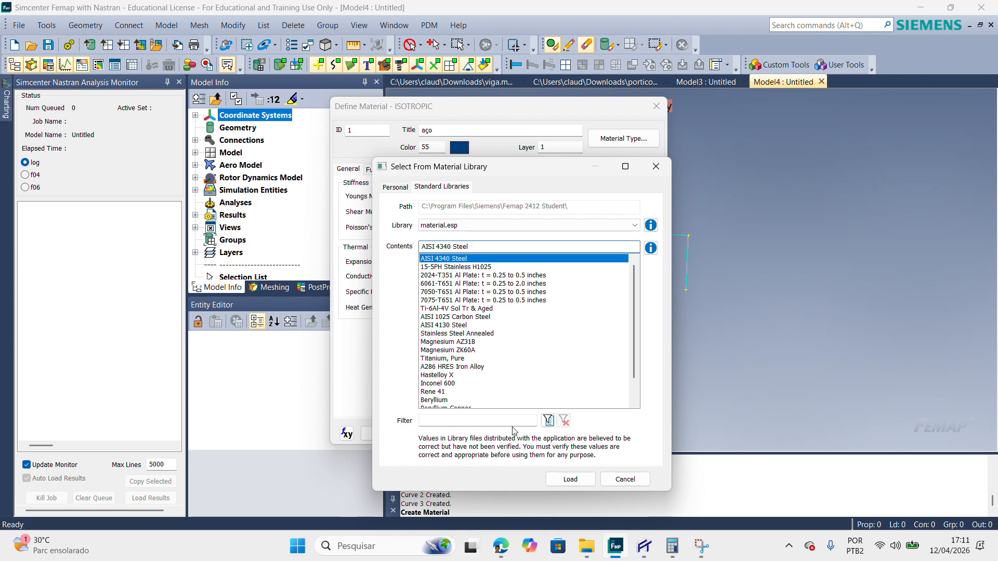
left_click(570, 478)
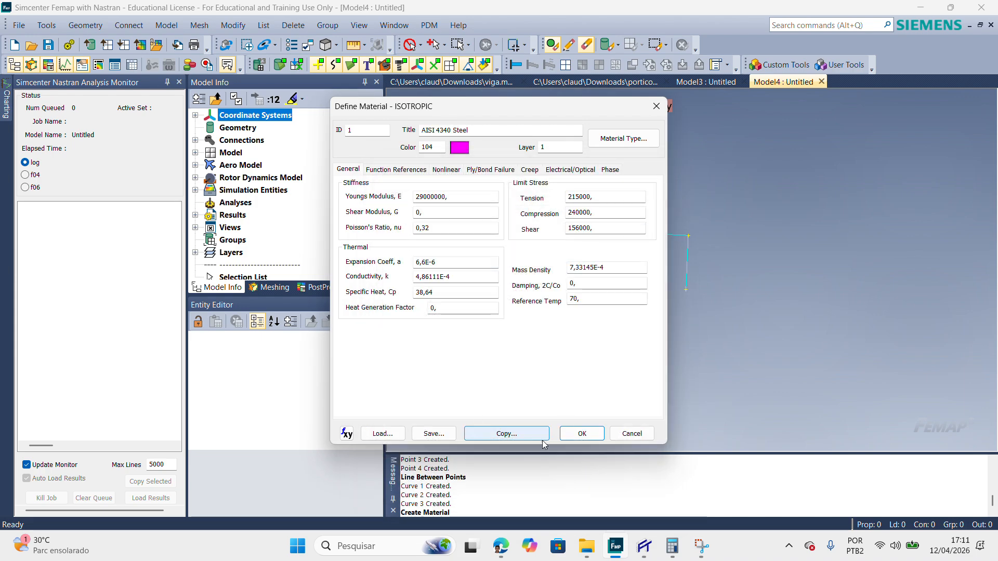
left_click(576, 436)
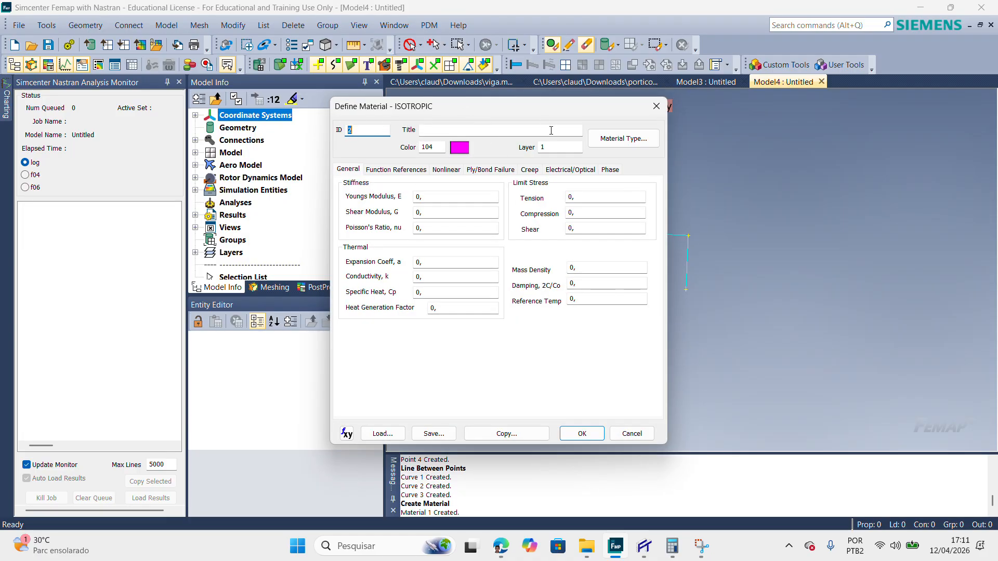
left_click(632, 433)
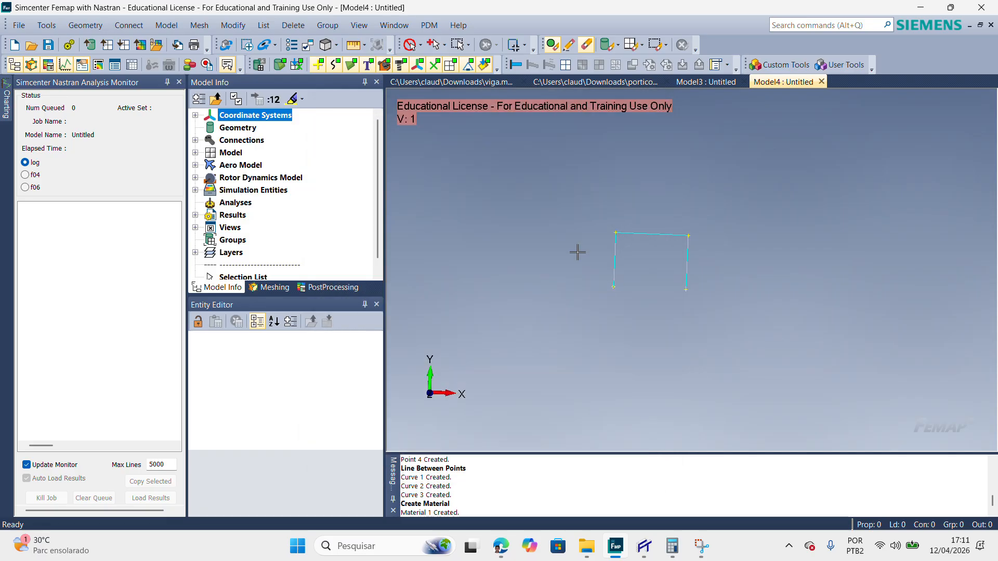
Step: Start a new property titled "ret" and assign it the AISI 4340 Steel material
left_click(167, 25)
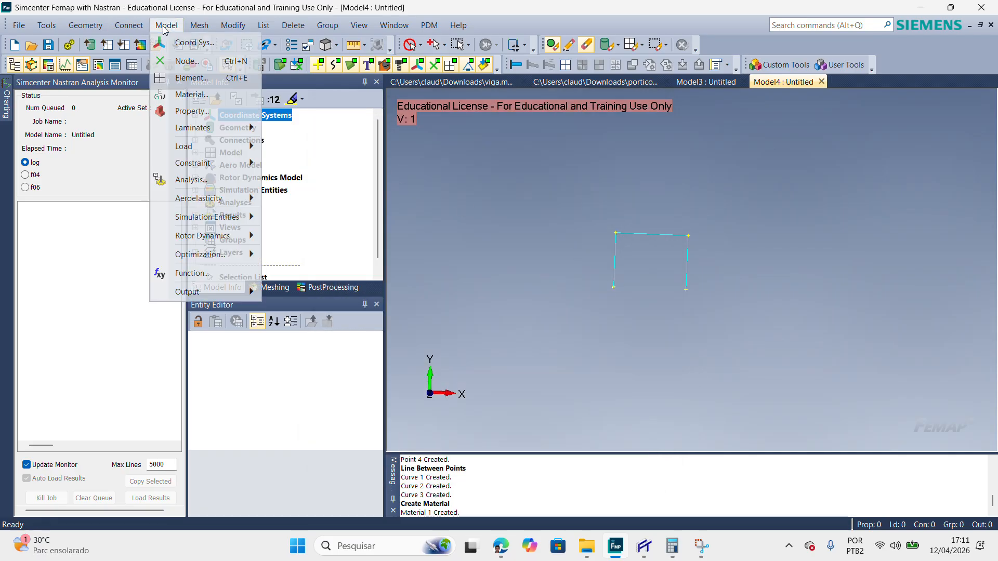
left_click(180, 110)
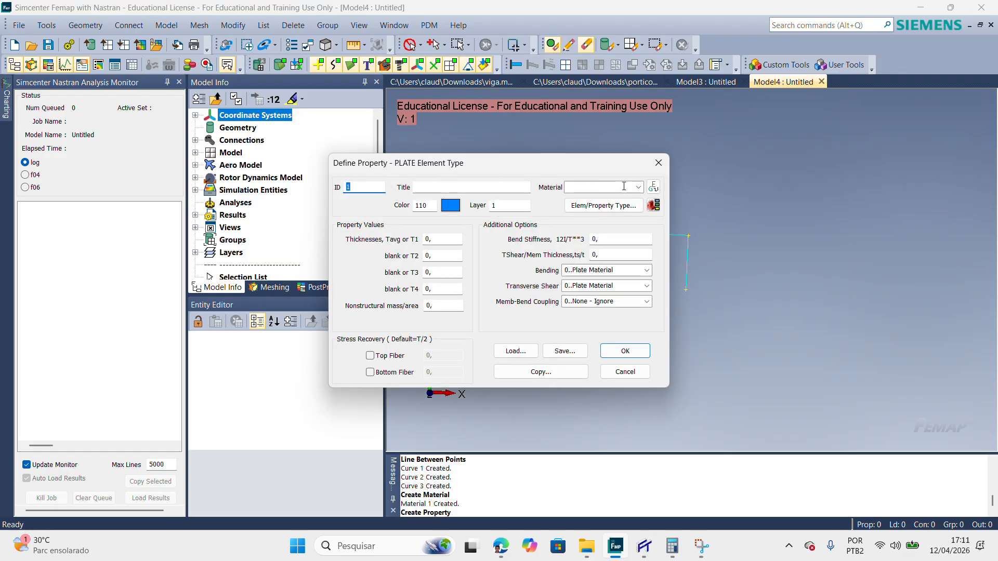
left_click(648, 190)
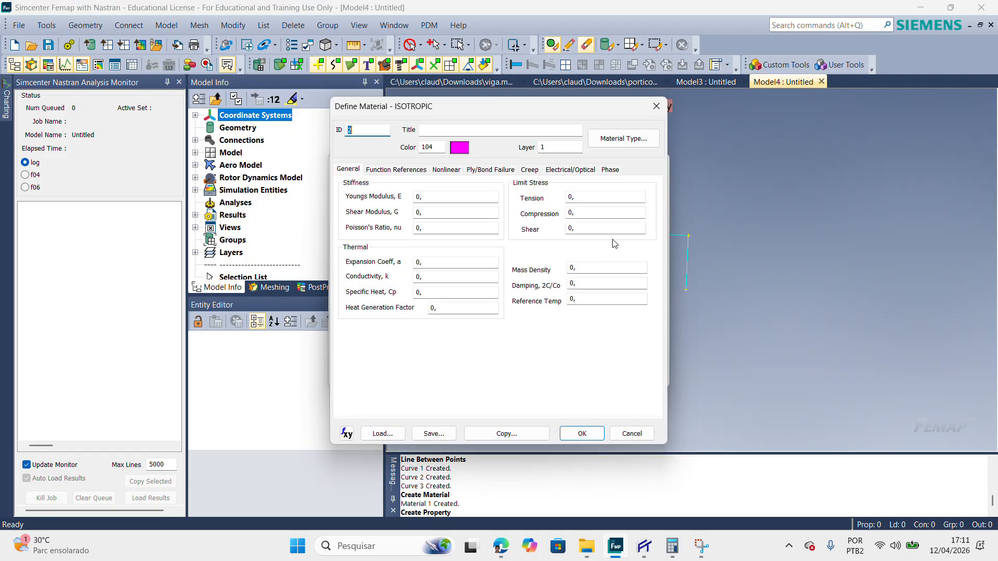
left_click(656, 104)
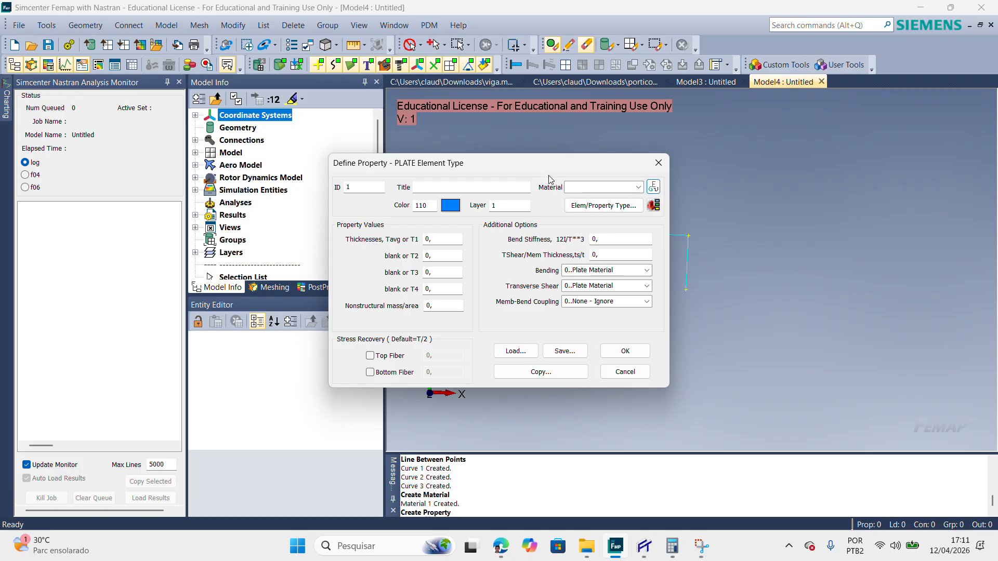
left_click(638, 188)
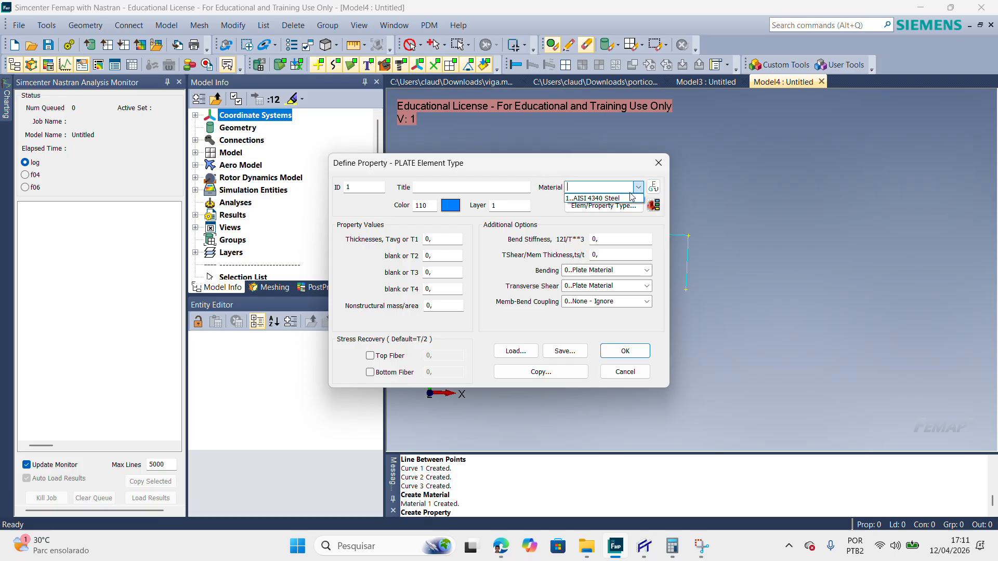
left_click(588, 200)
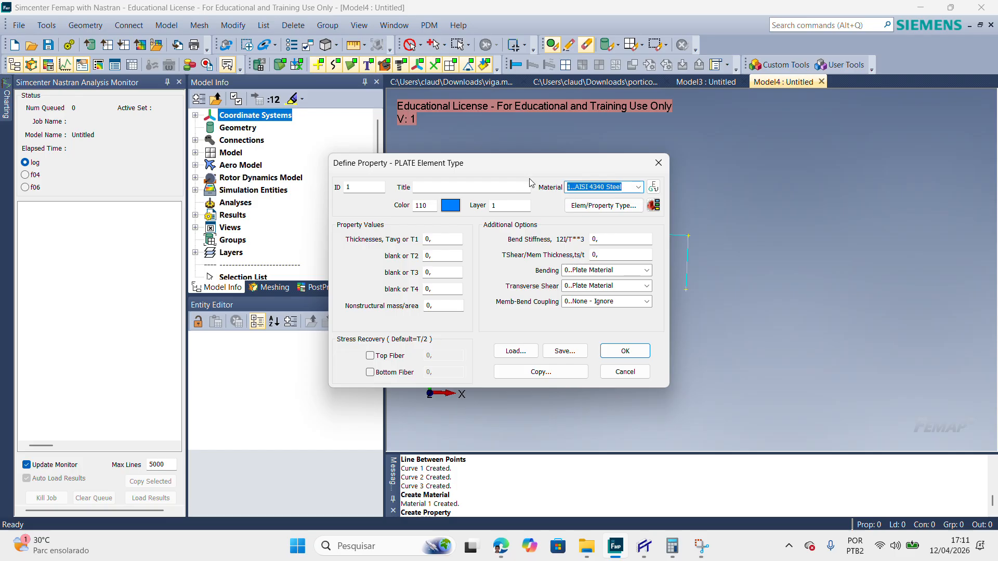
left_click(476, 187)
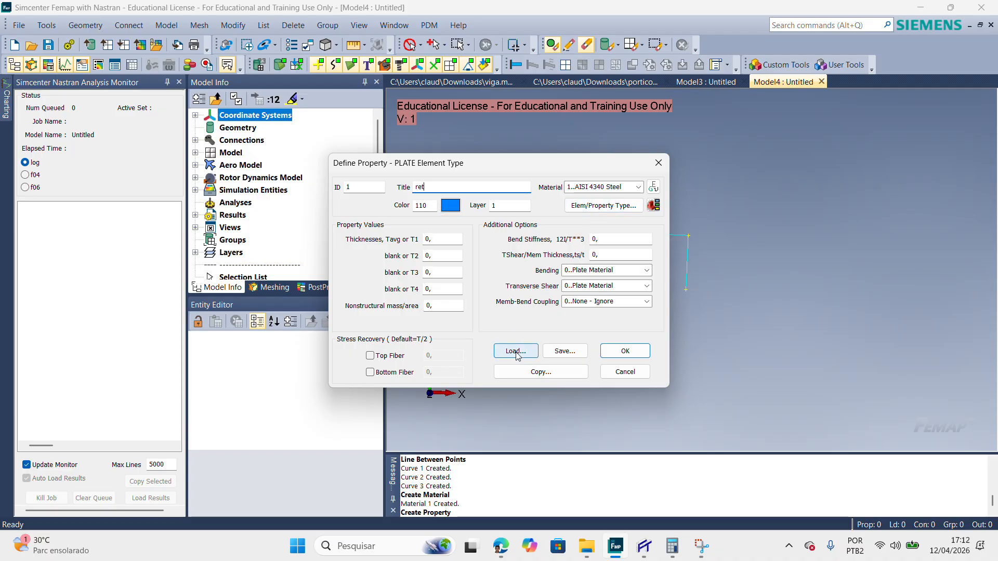
Step: Change the property's element type to the Bar line element
left_click(516, 352)
left_click(647, 204)
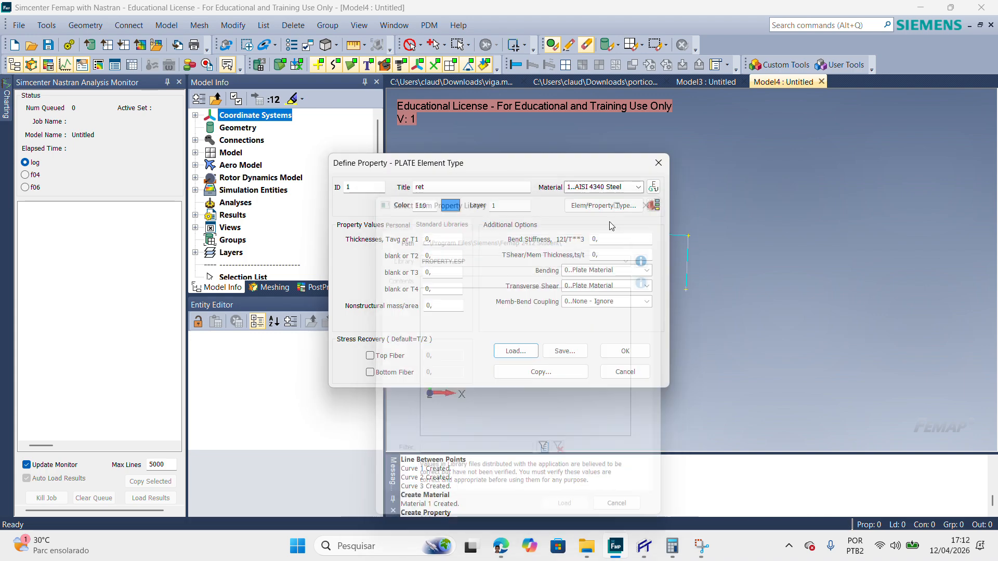
left_click(596, 210)
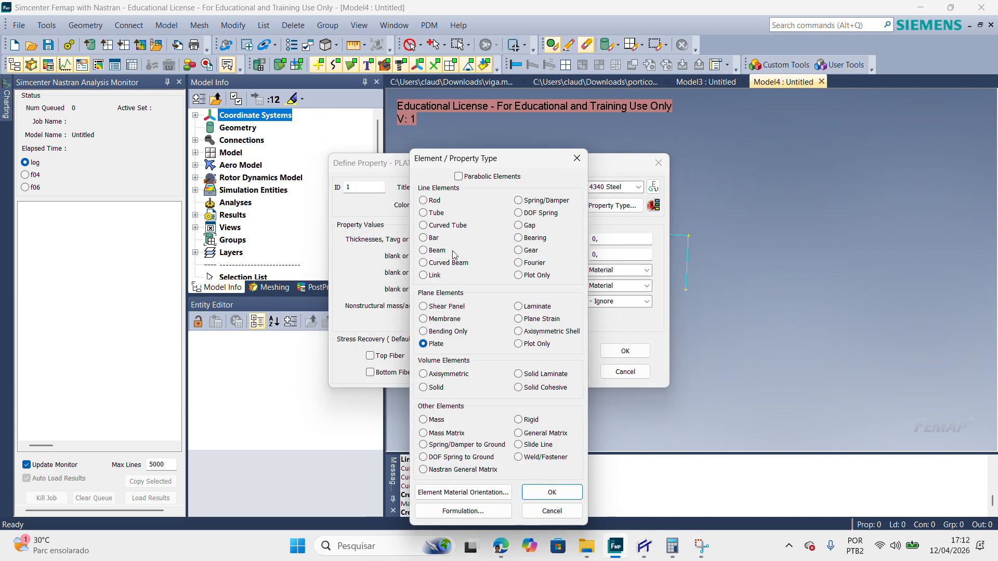
left_click(425, 239)
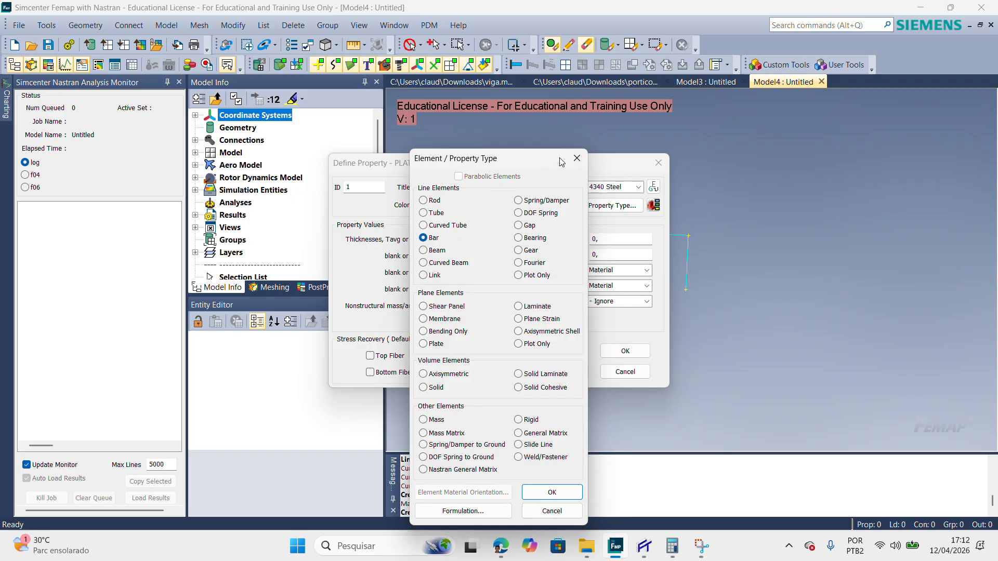
left_click(552, 492)
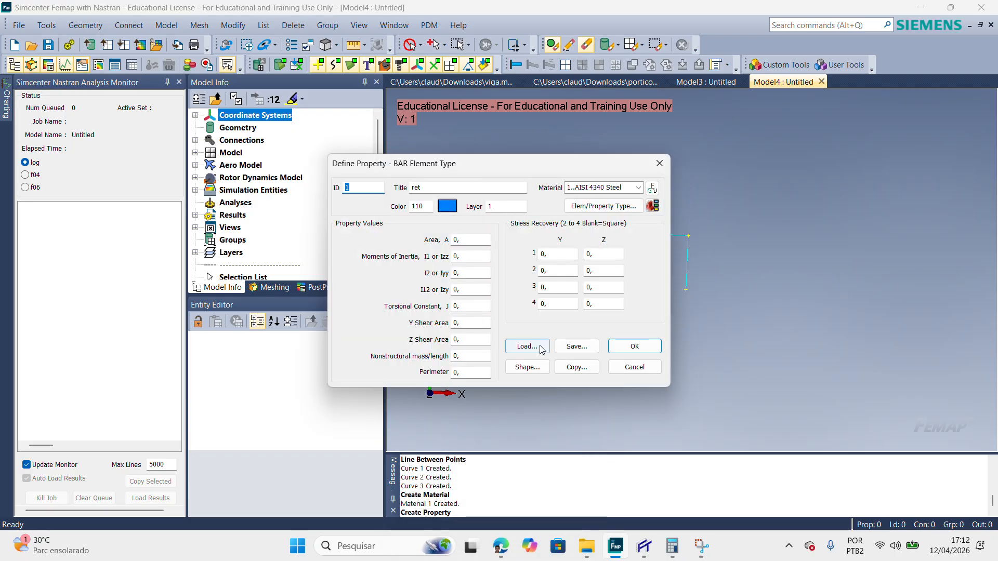
Step: Give the bar property a Rectangular Bar section with height 0,6 and width 0,3, create it and finish defining properties
key("Escape")
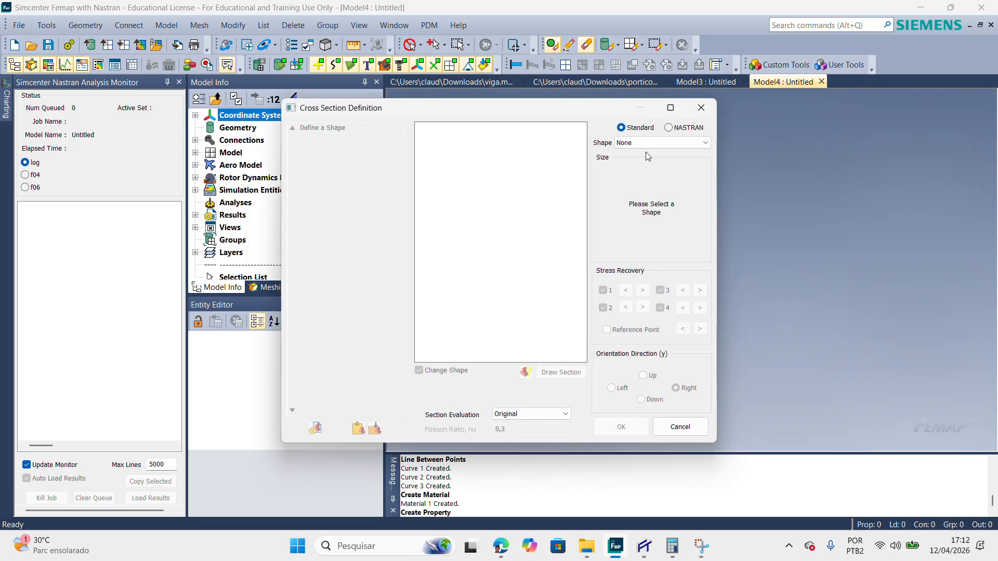
left_click(644, 143)
left_click(643, 163)
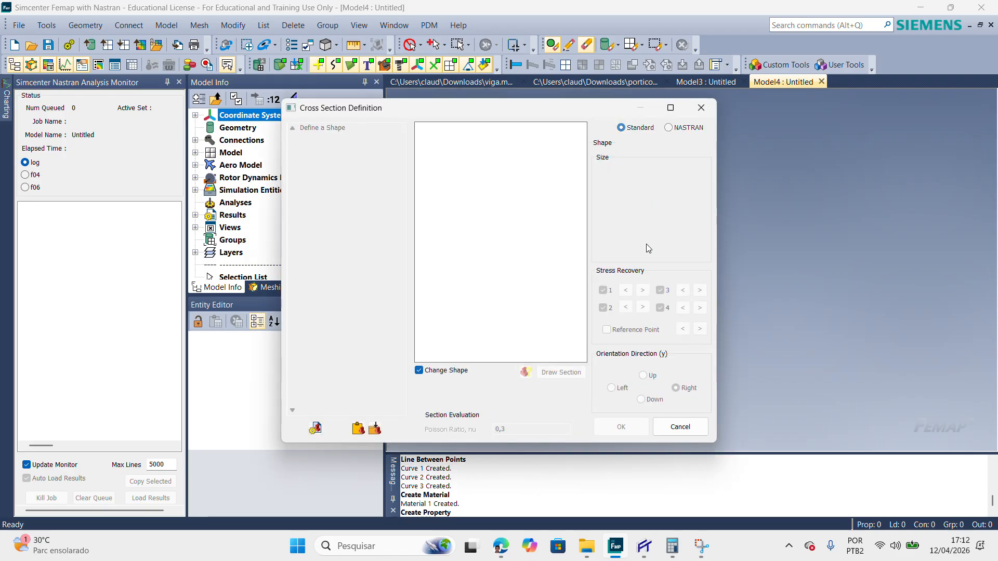
left_click_drag(674, 175, 628, 176)
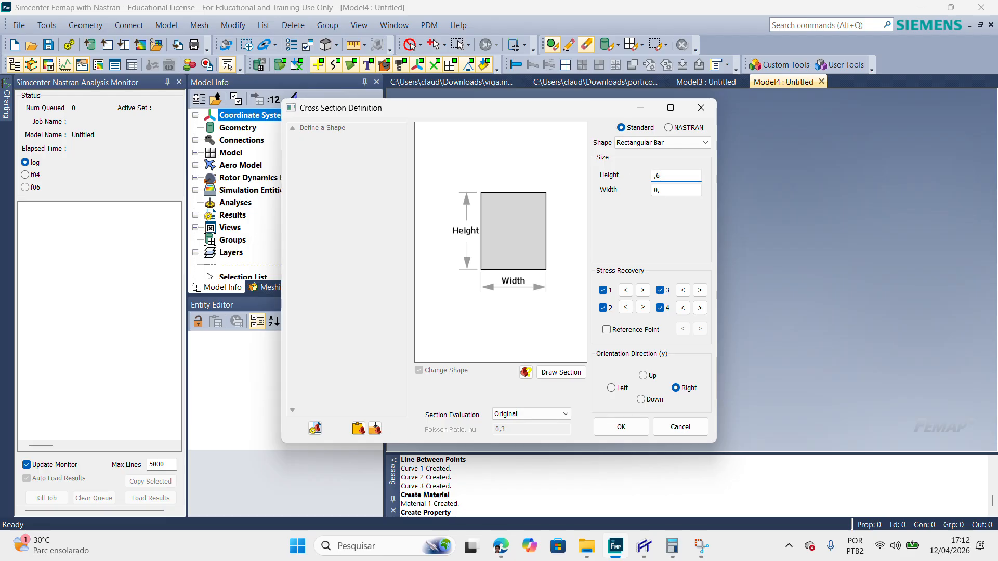
left_click_drag(674, 190, 646, 196)
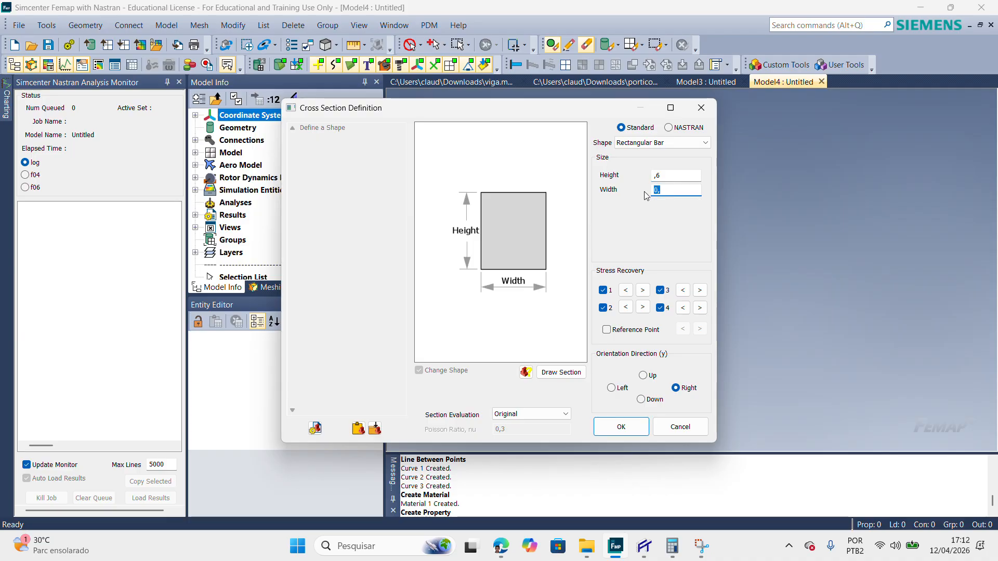
left_click(633, 426)
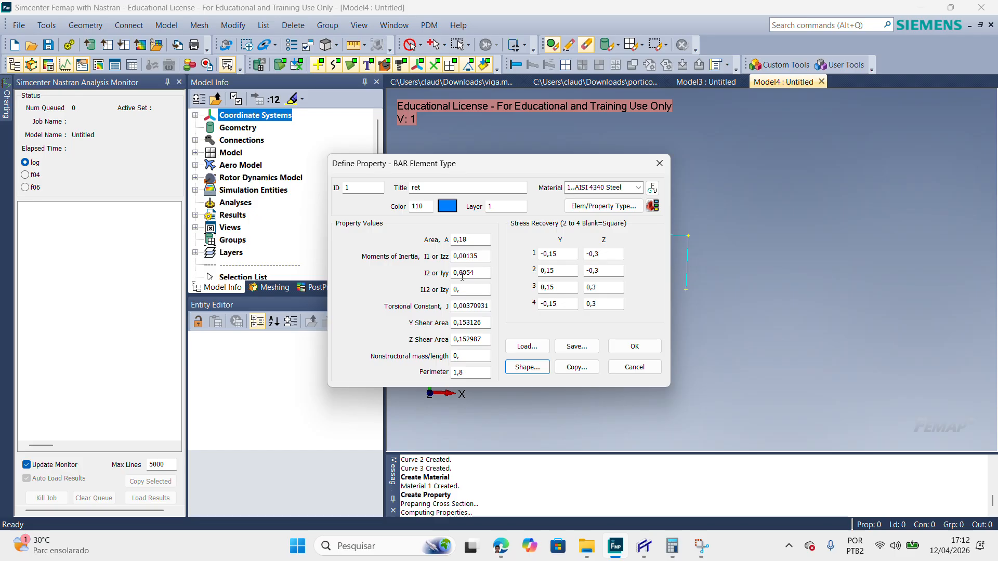
left_click(634, 345)
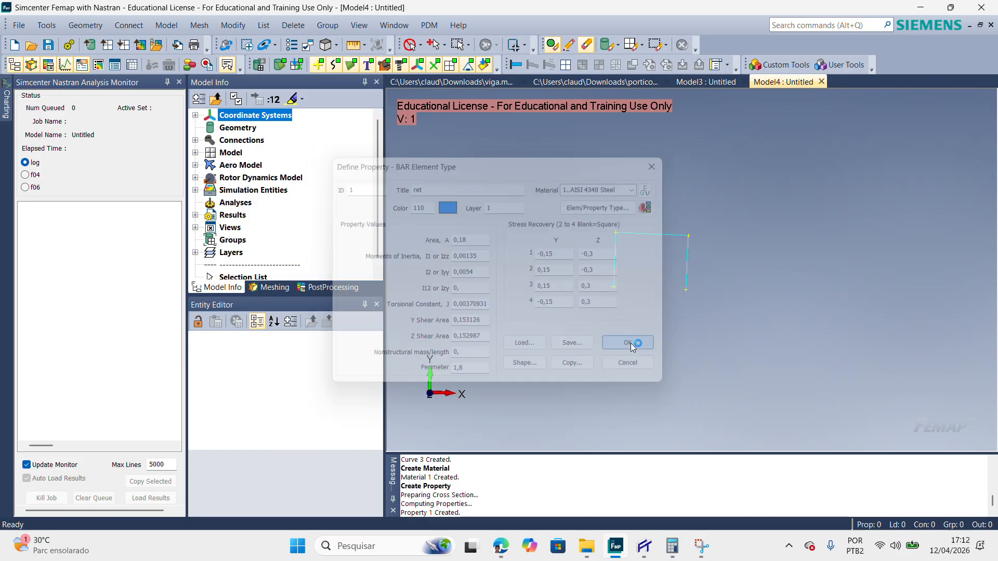
left_click(624, 370)
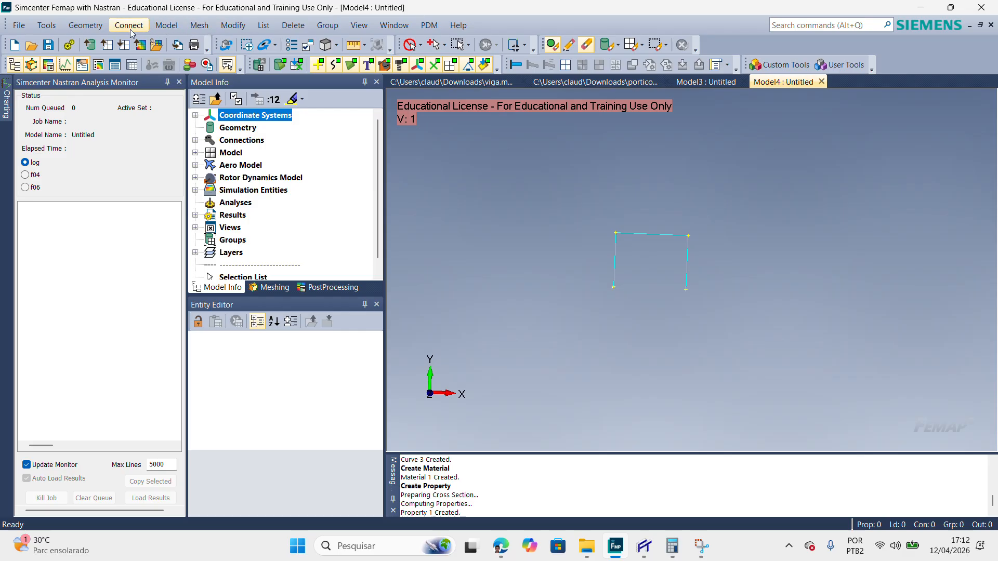
Step: Start a geometry curve mesh and choose the two columns, curves 1 and 3, as the curves to mesh
left_click(166, 25)
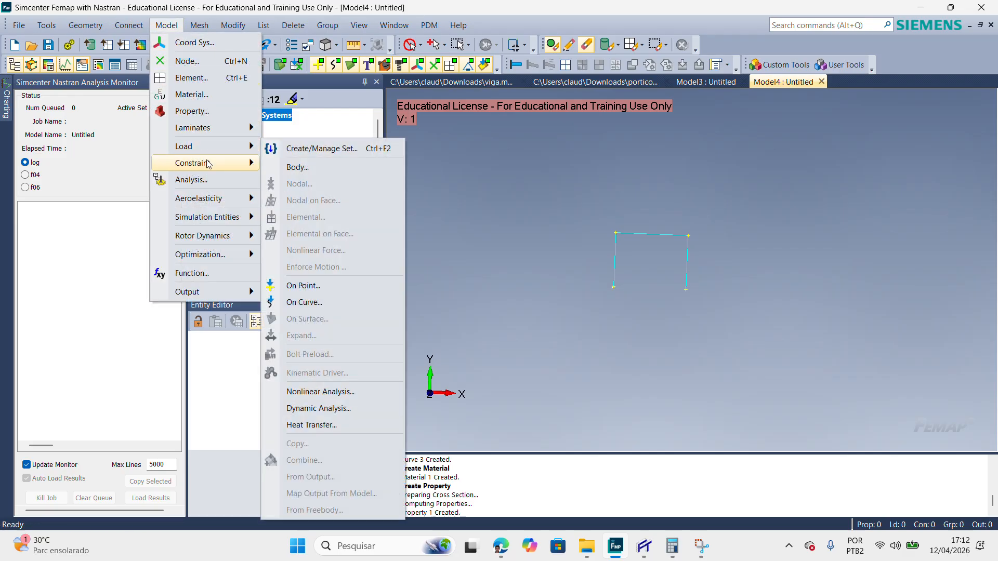
mouse_move(208, 165)
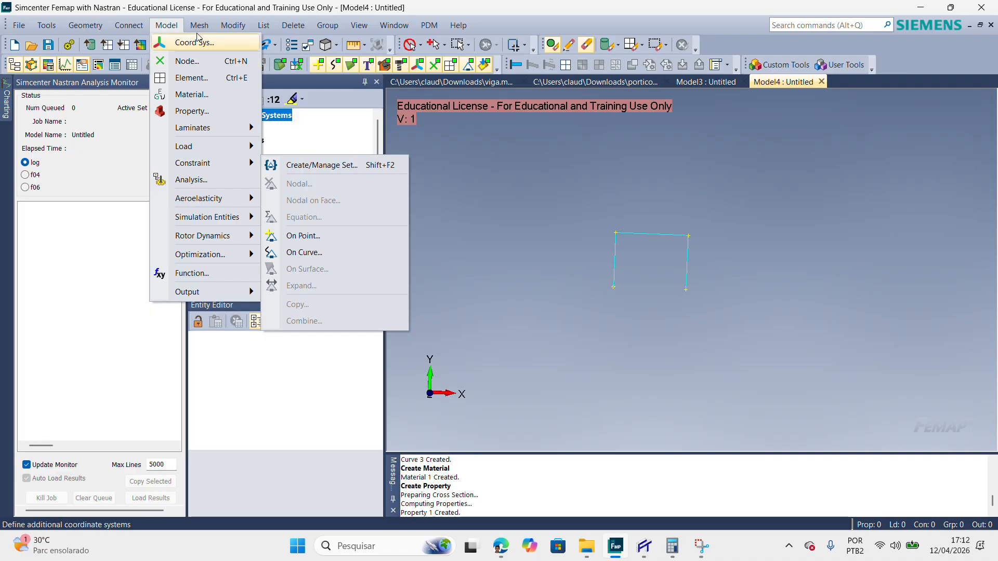
mouse_move(199, 25)
mouse_move(242, 78)
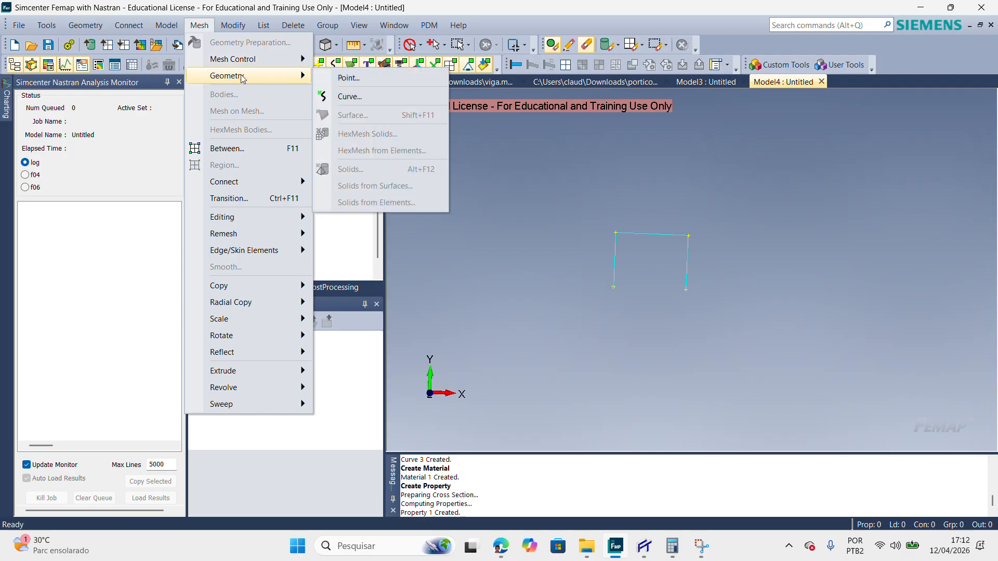
mouse_move(258, 61)
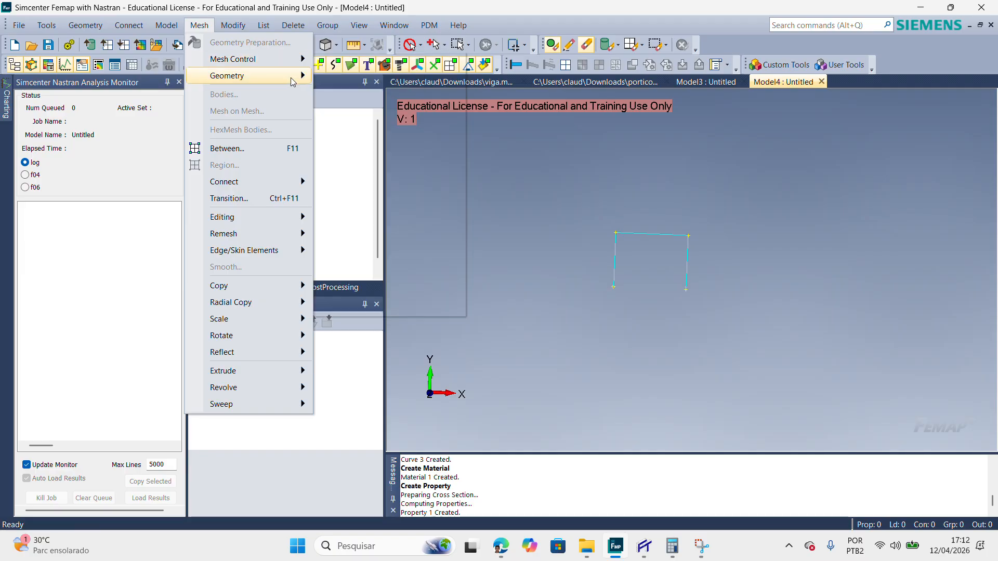
mouse_move(306, 77)
left_click(347, 97)
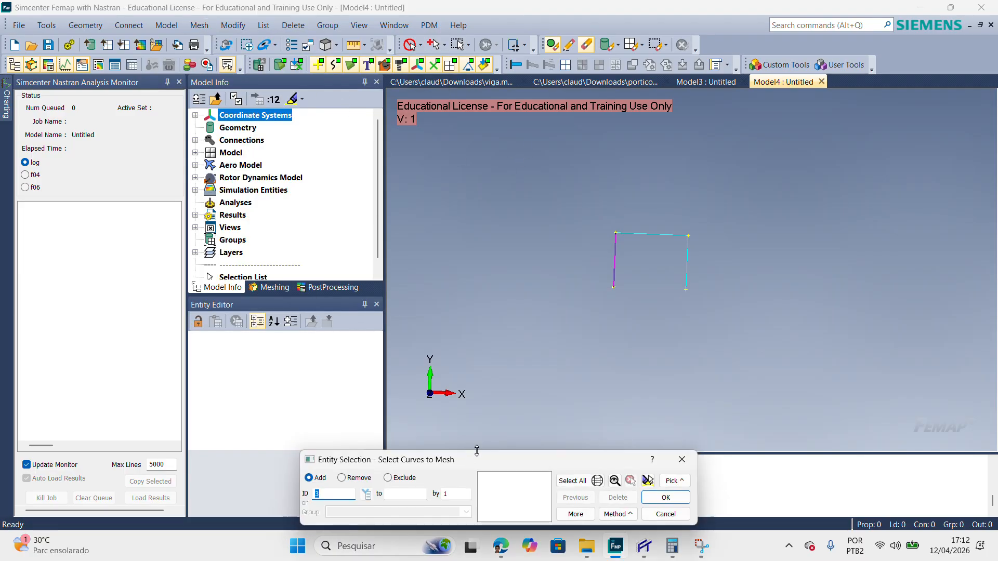
left_click(614, 255)
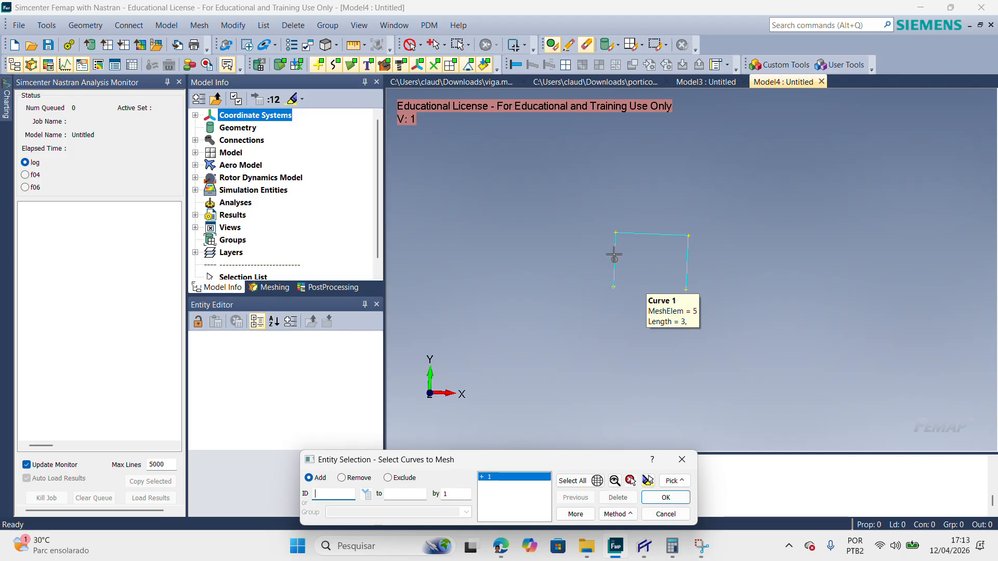
left_click(686, 263)
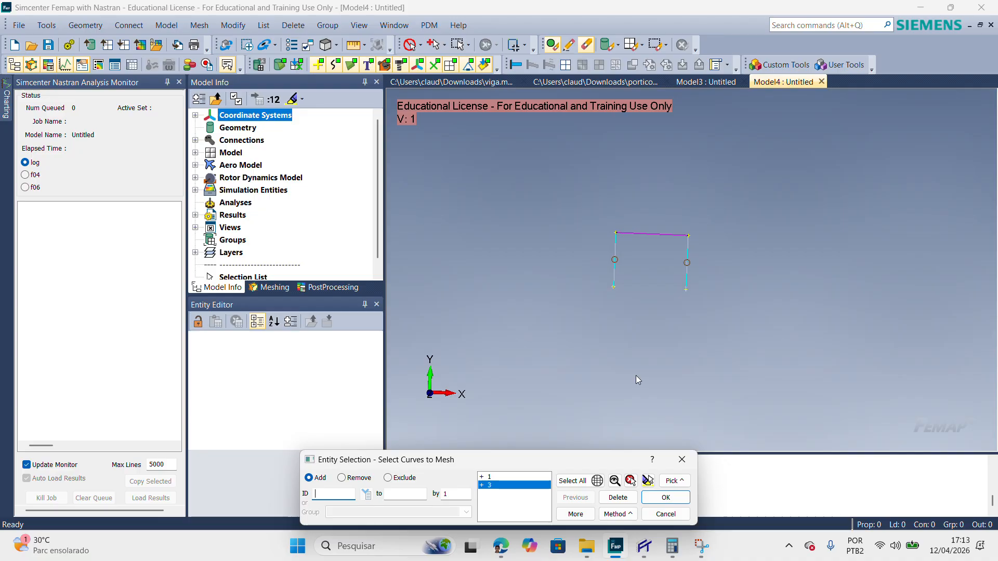
scroll(650, 273, "up", 2)
scroll(653, 264, "up", 2)
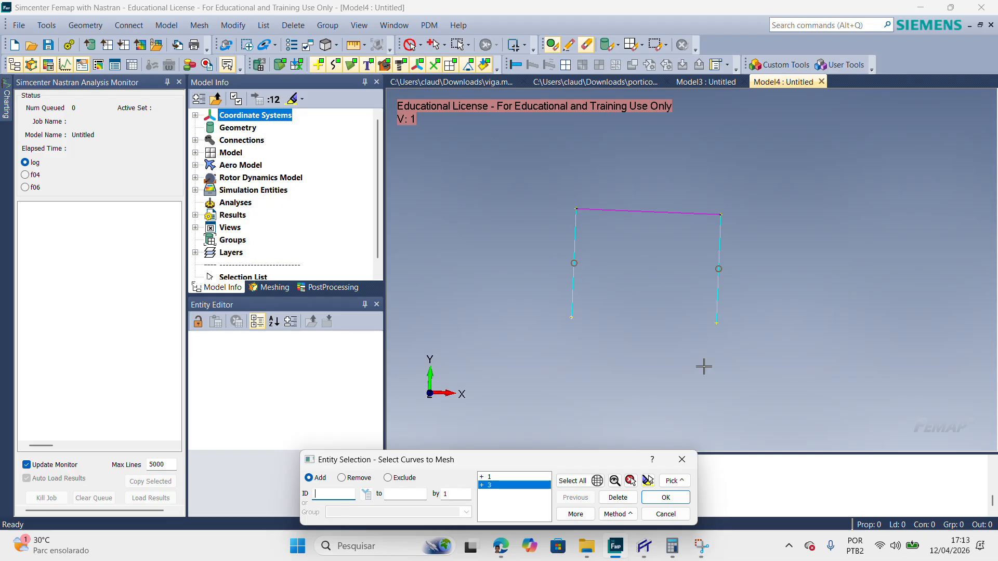
left_click(666, 498)
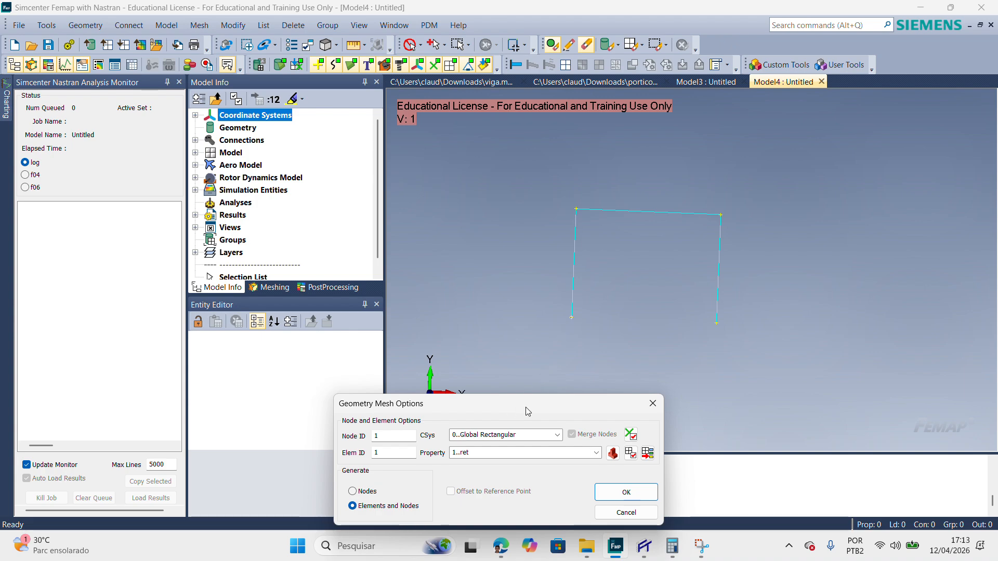
Step: Mesh the columns with elements and nodes using property "ret" and an orientation vector from the origin to a tip at X 1
left_click_drag(528, 408, 457, 403)
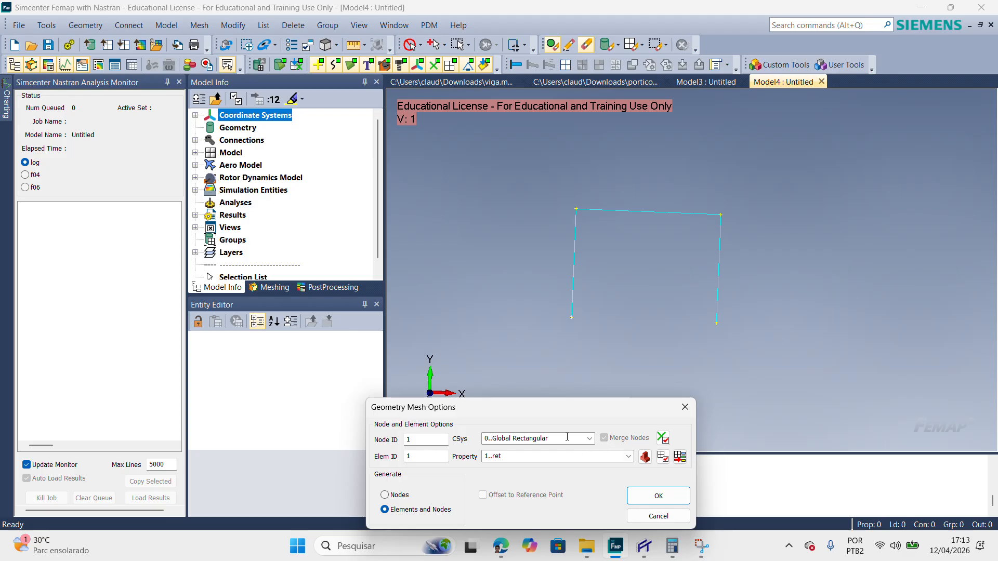
left_click(618, 454)
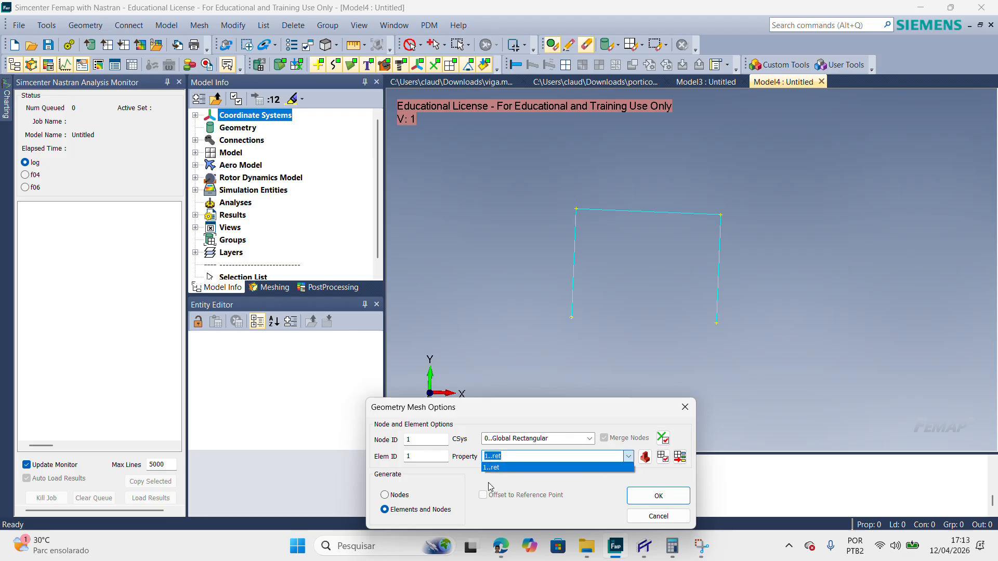
left_click(503, 471)
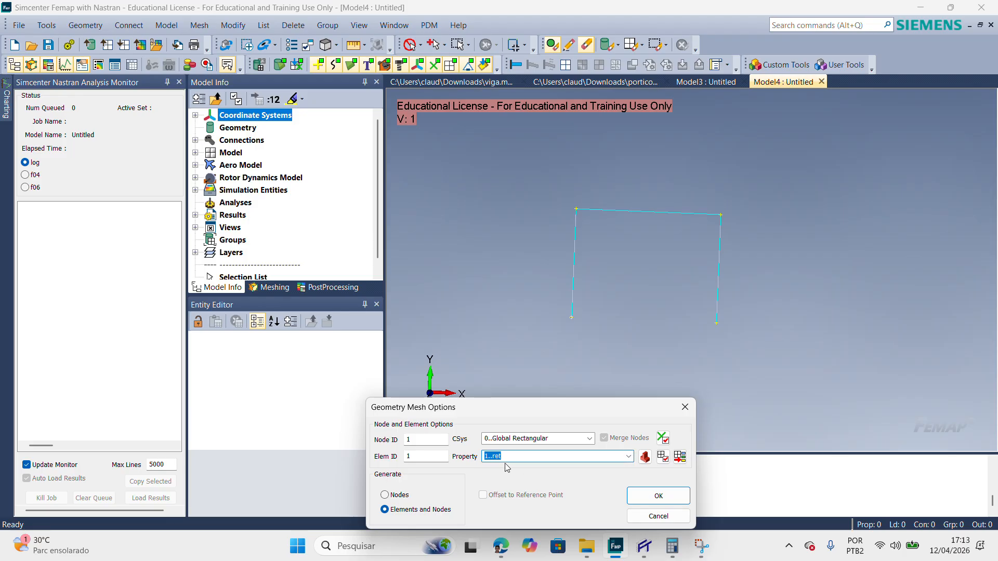
left_click_drag(493, 410, 505, 383)
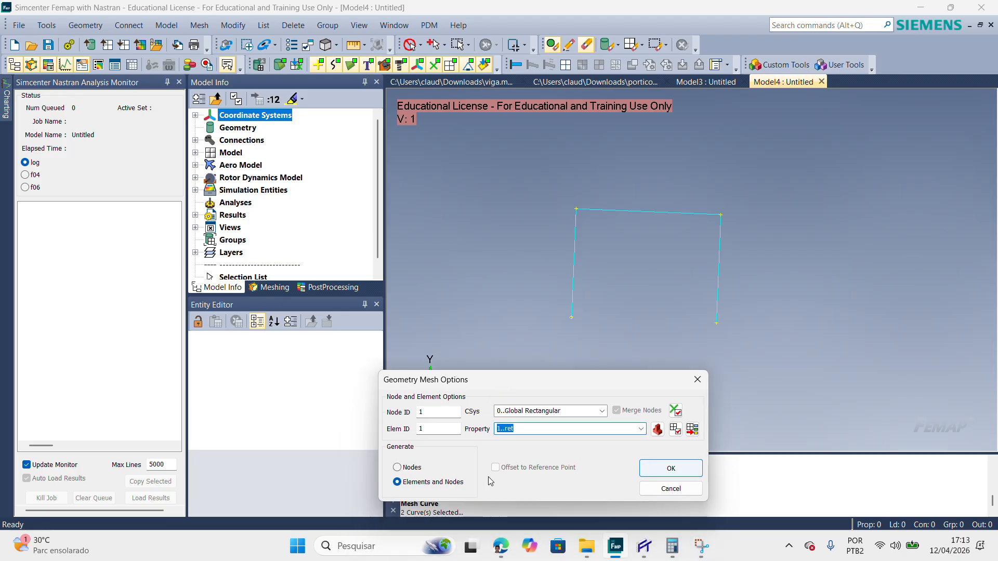
left_click(660, 468)
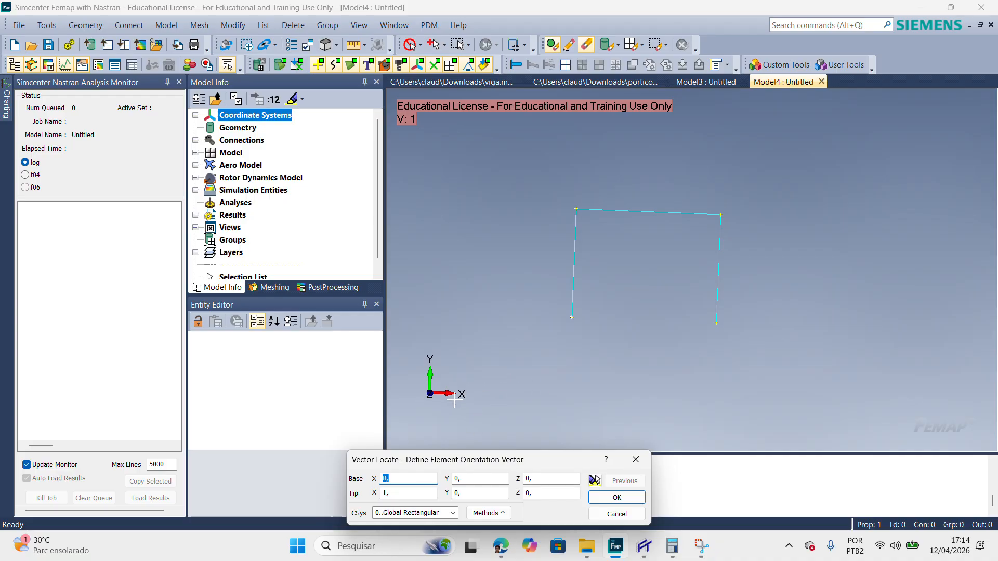
double_click(386, 493)
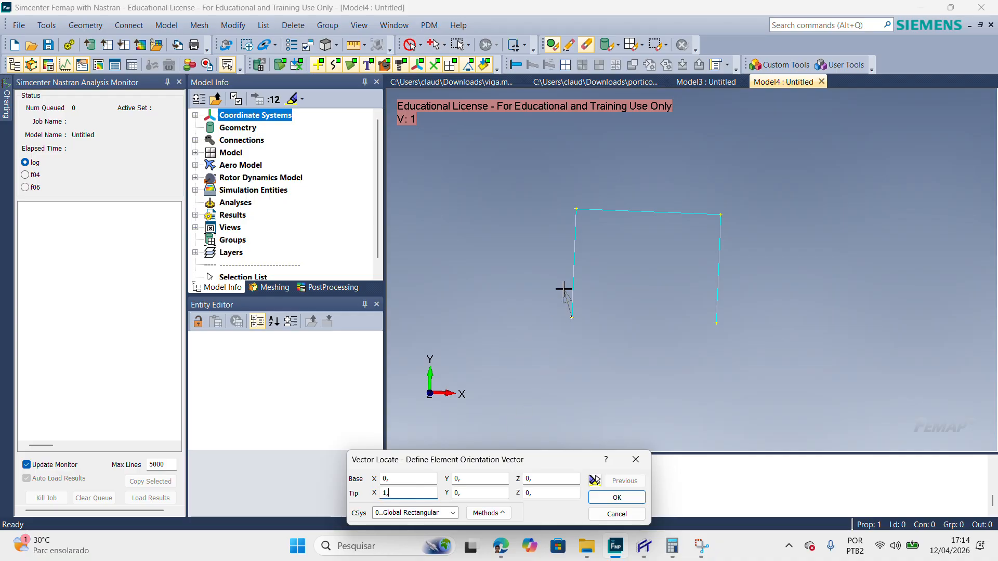
left_click(627, 498)
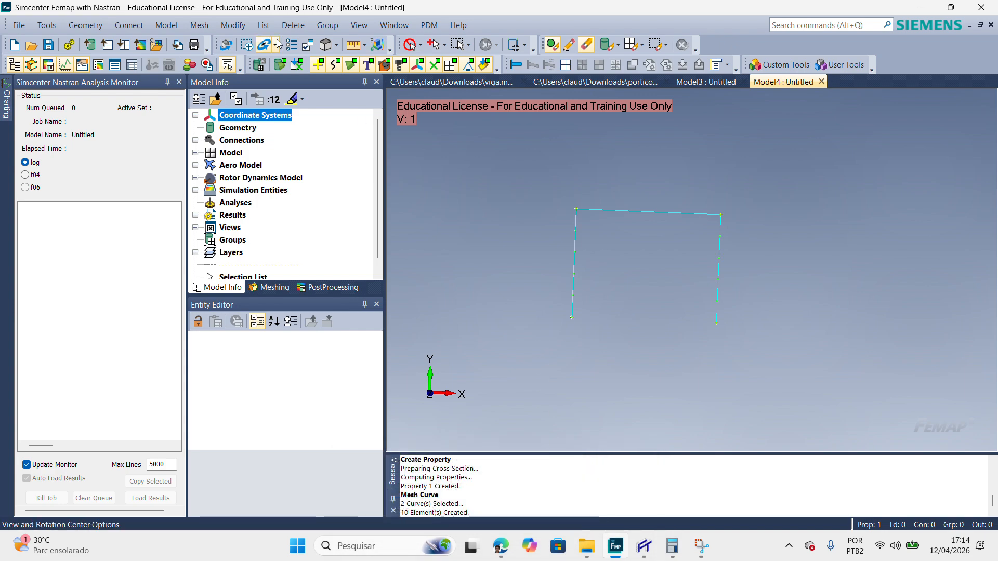
Step: Mesh the top beam, curve 2, with elements and nodes using property "ret" and an orientation vector from the origin to a tip at Y 1
left_click(199, 25)
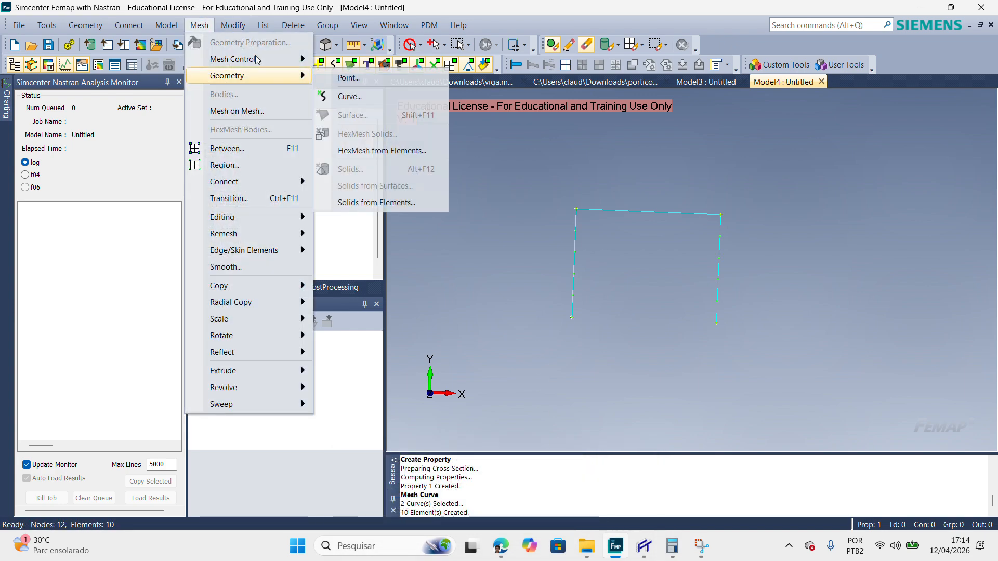
mouse_move(256, 76)
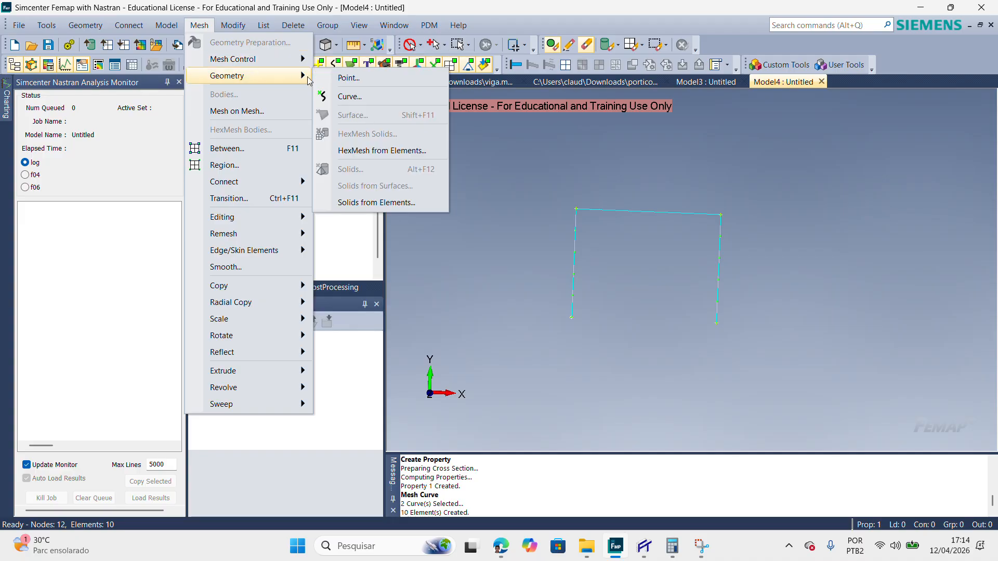
left_click(346, 96)
left_click(655, 210)
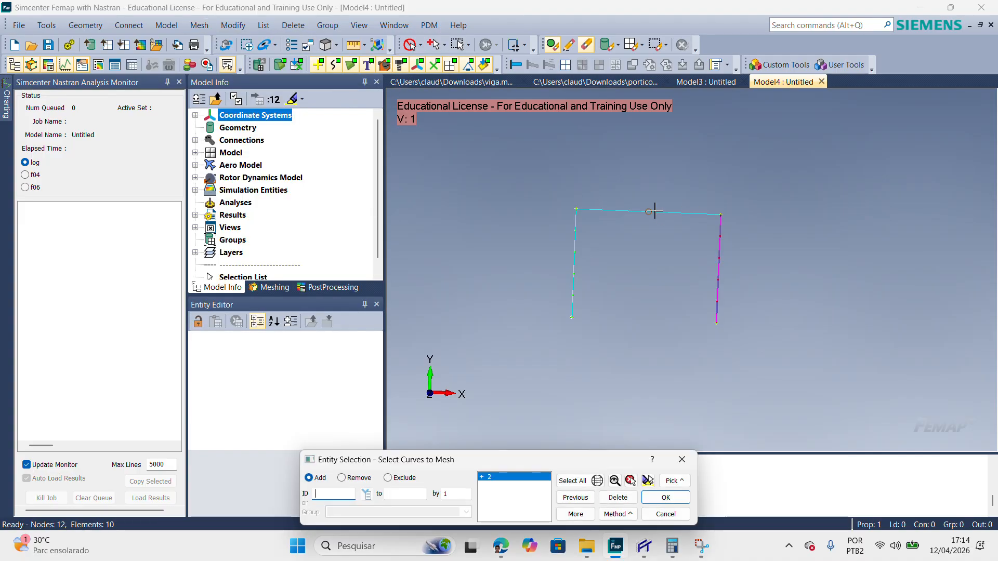
left_click(666, 497)
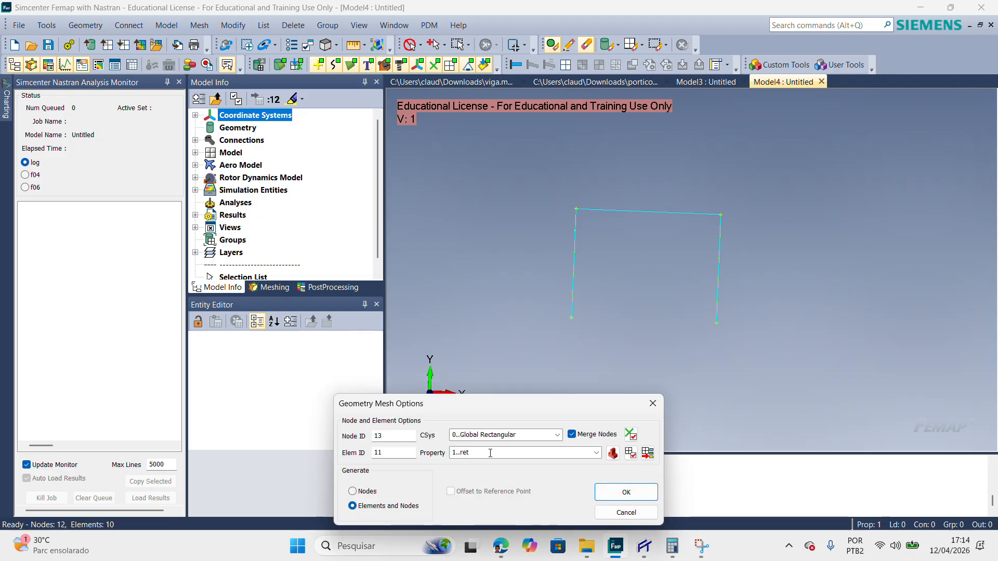
left_click(626, 492)
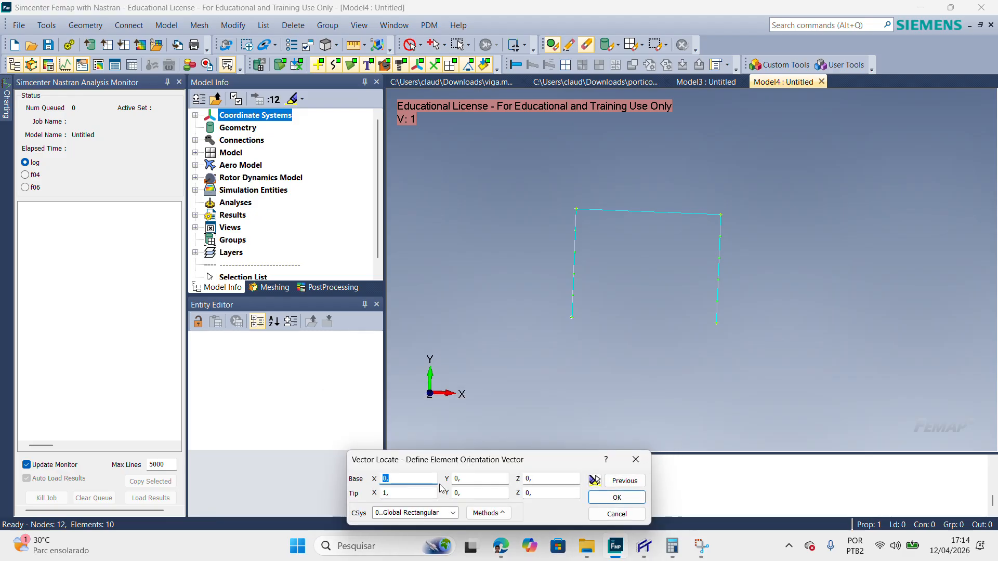
double_click(407, 493)
type("0")
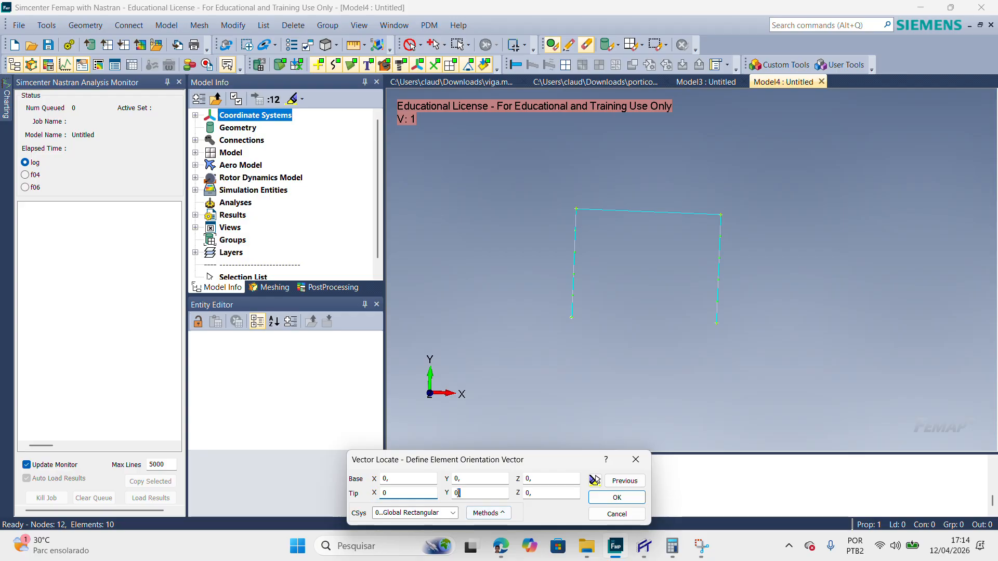
key("Tab")
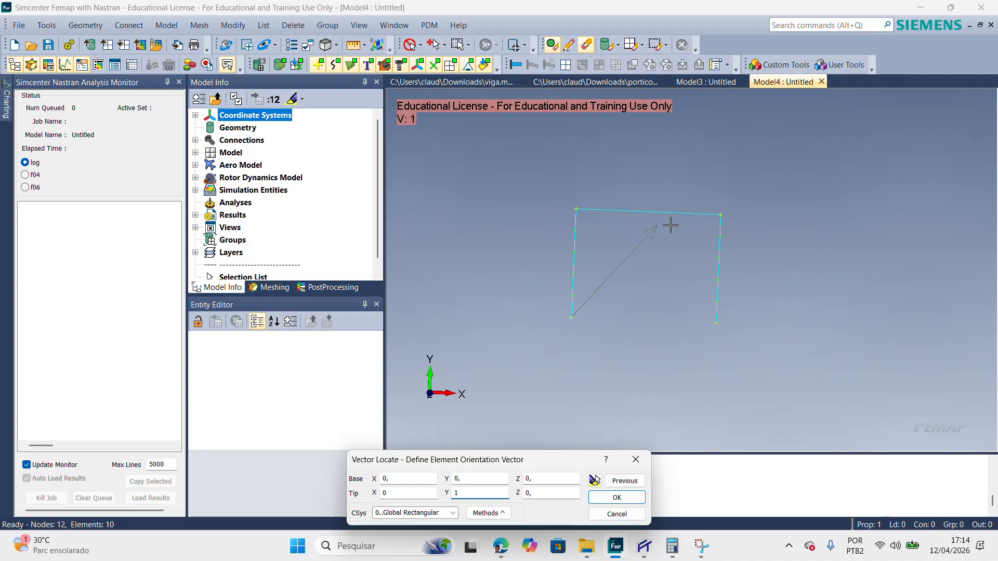
left_click(617, 497)
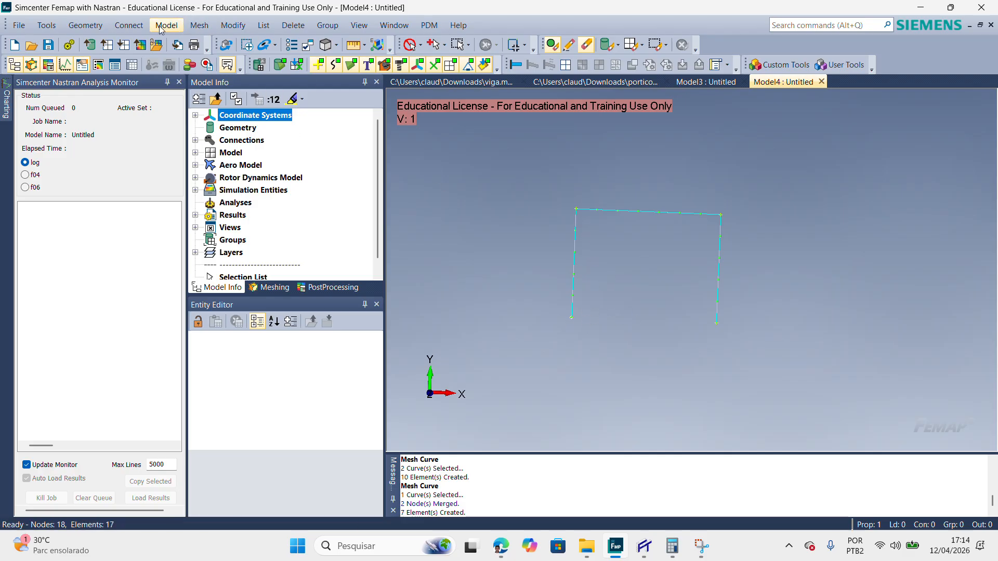
Step: Start a nodal constraint and create a new constraint set titled "eng" for it
left_click(129, 25)
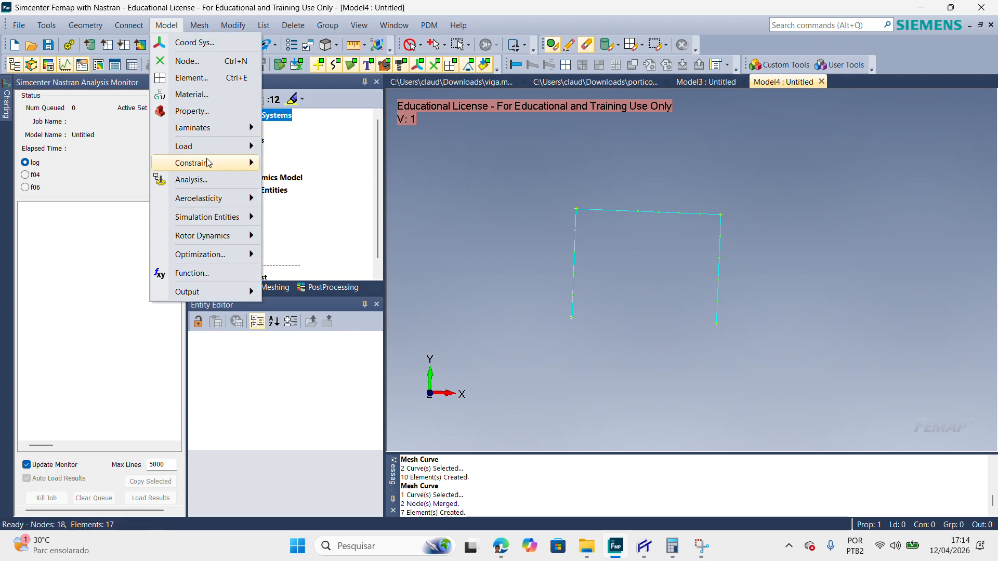
mouse_move(224, 168)
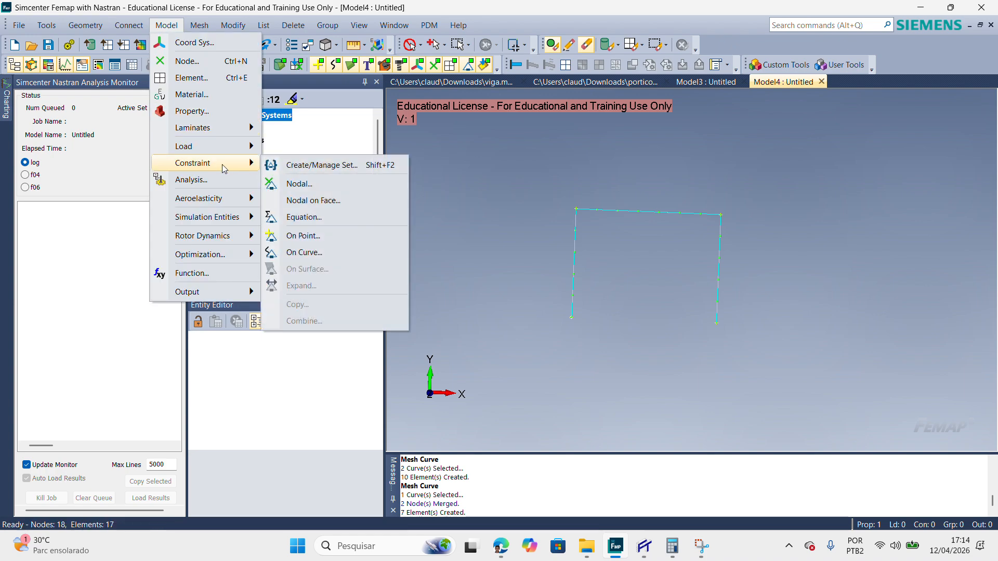
left_click(291, 185)
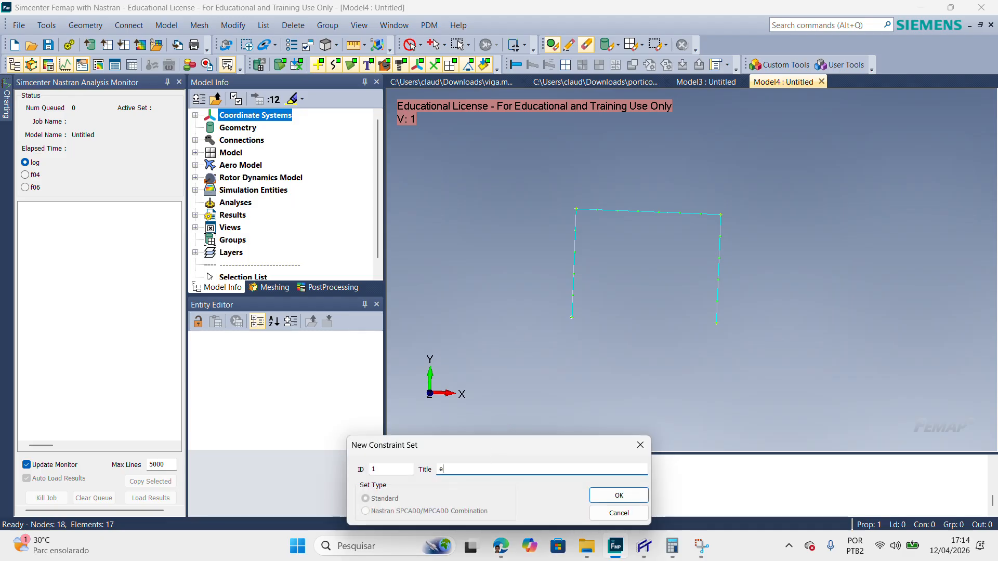
type("eng")
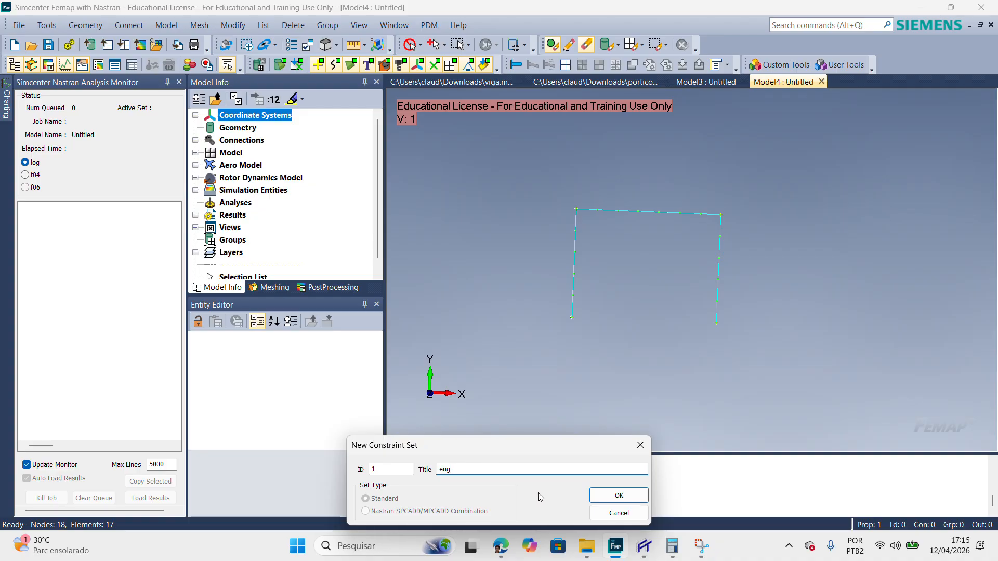
left_click(612, 496)
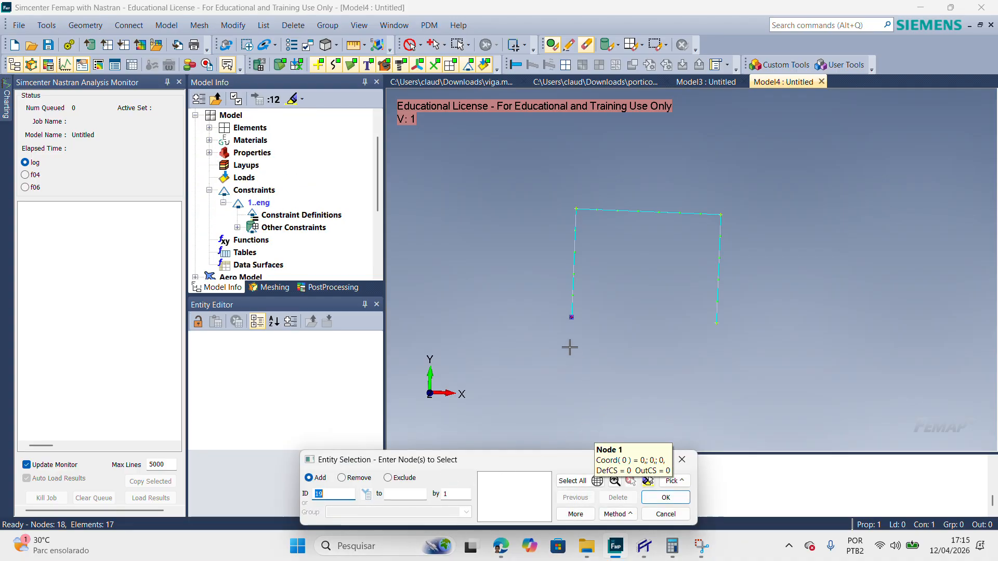
Step: Apply a fixed constraint titled "eng" to the base nodes of both columns, nodes 1 and 12
left_click(571, 321)
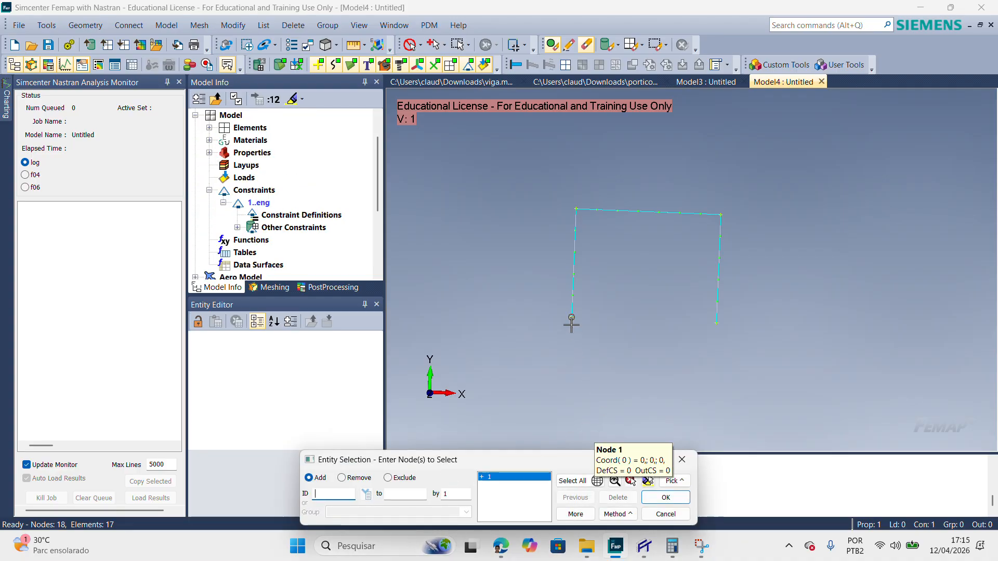
left_click(717, 323)
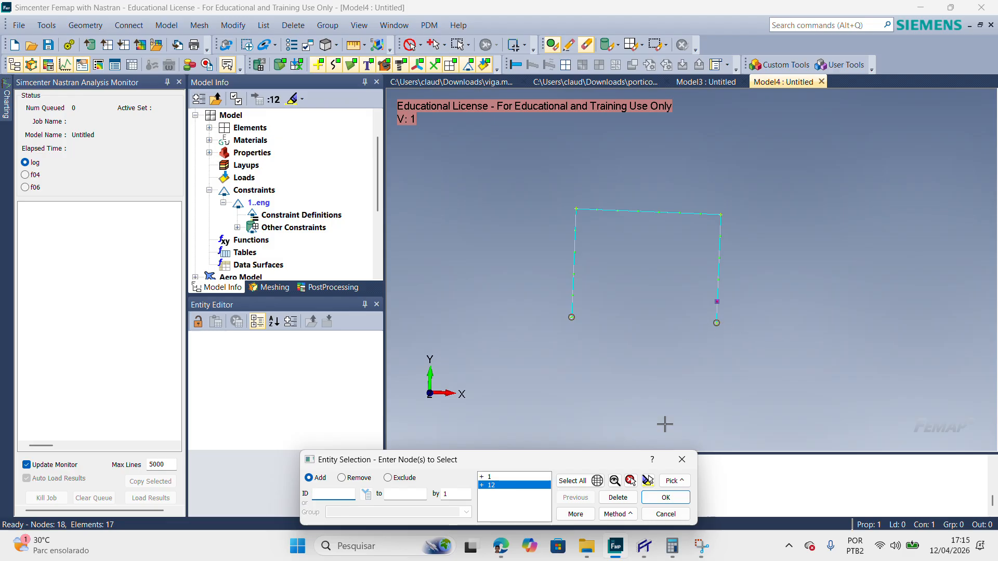
left_click(666, 498)
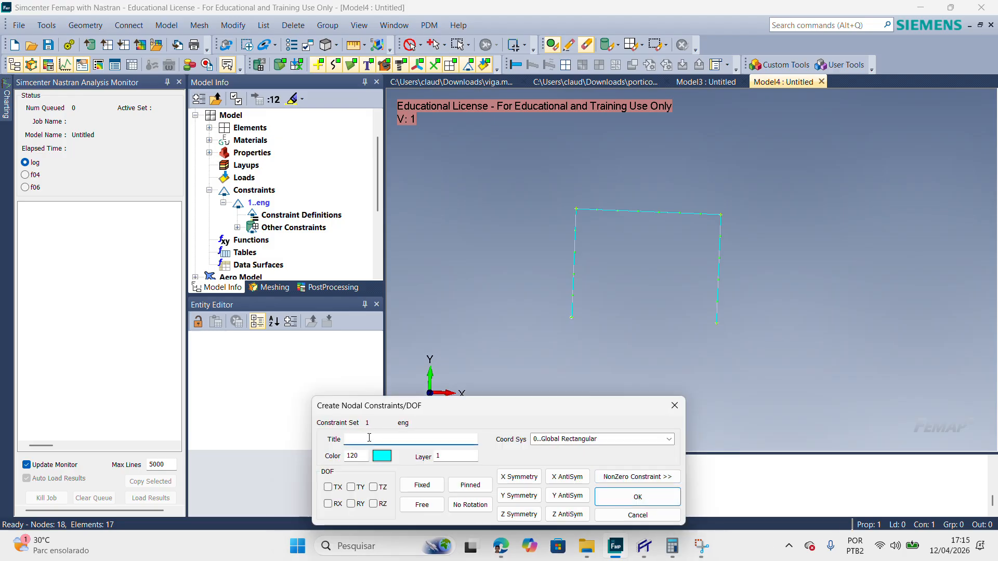
left_click(424, 487)
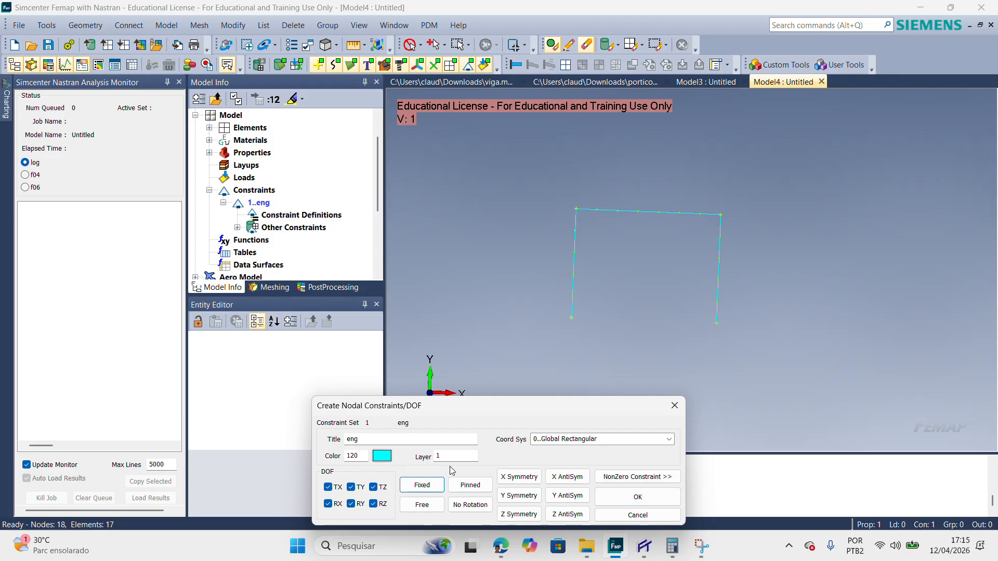
left_click(637, 497)
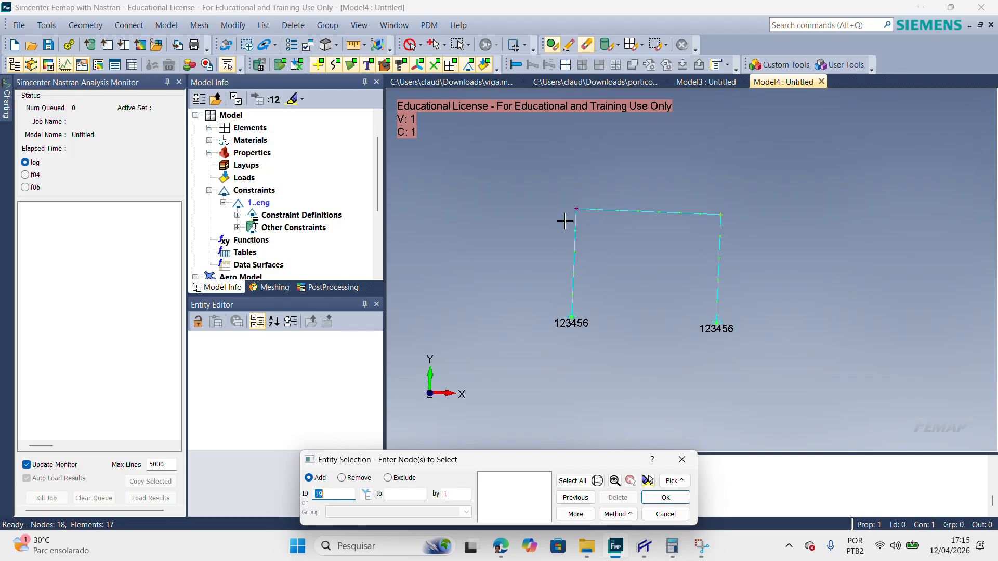
Step: Select all remaining column and beam nodes between the two fixed bases for another nodal constraint
left_click(573, 295)
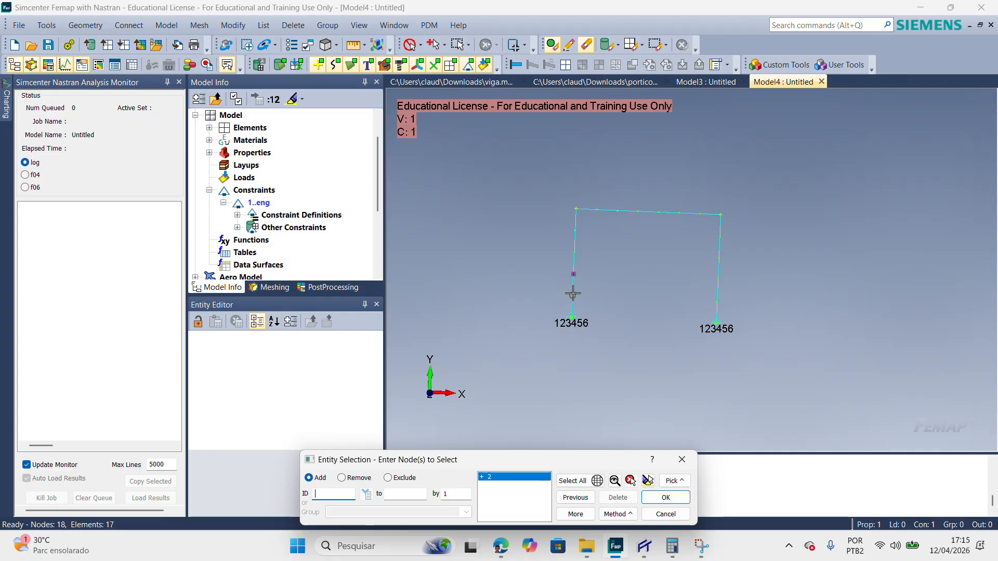
left_click(573, 274)
left_click(574, 252)
left_click(577, 230)
left_click(576, 209)
left_click(597, 209)
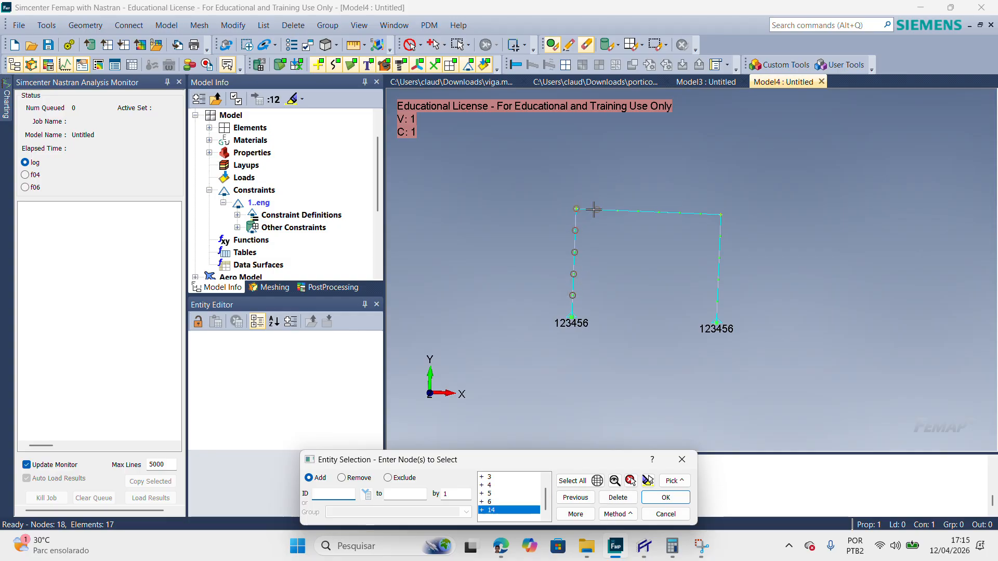
left_click(617, 210)
left_click(638, 211)
left_click(680, 212)
left_click(659, 212)
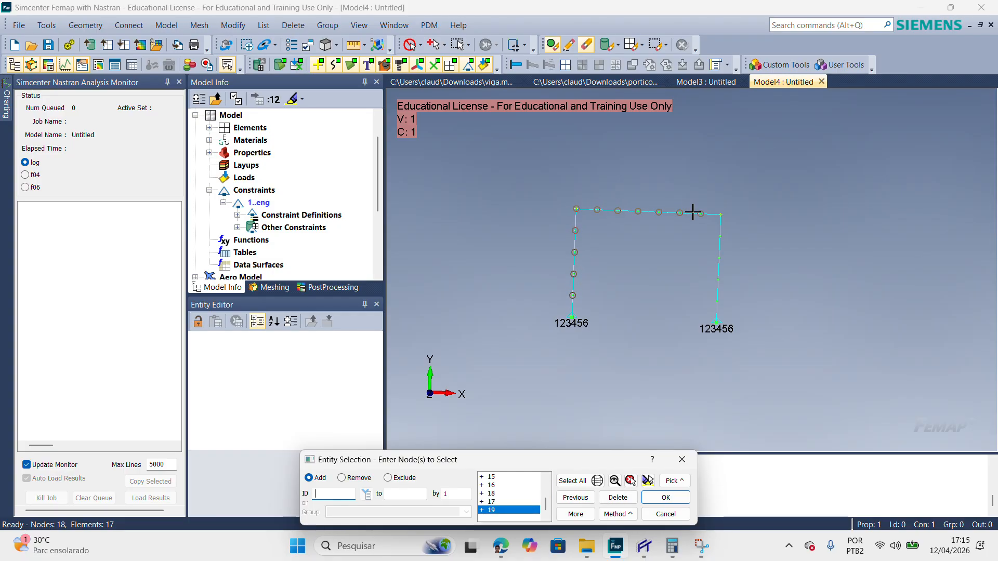
left_click(700, 213)
left_click(720, 215)
left_click(720, 236)
left_click(719, 257)
left_click(717, 280)
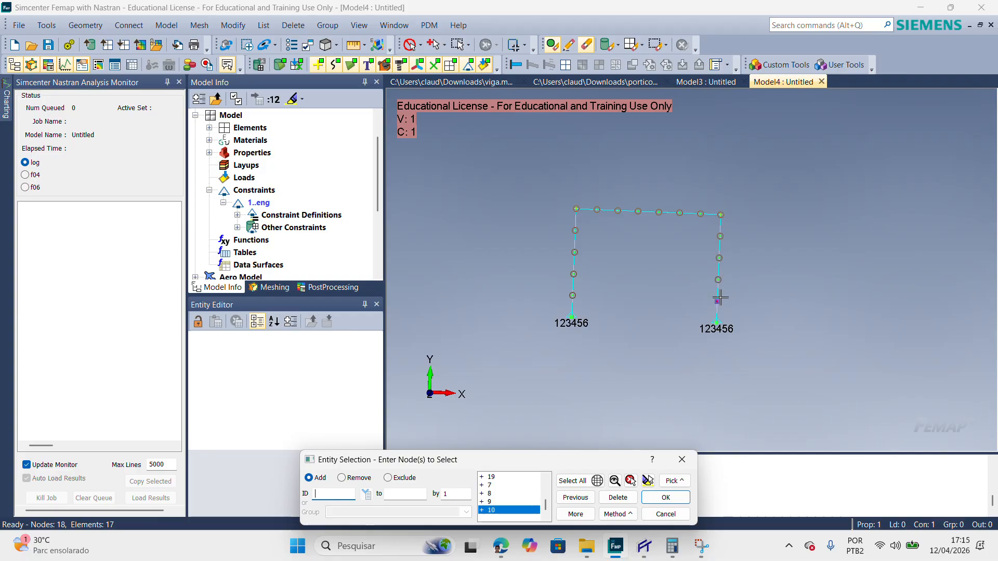
left_click(716, 301)
left_click(664, 498)
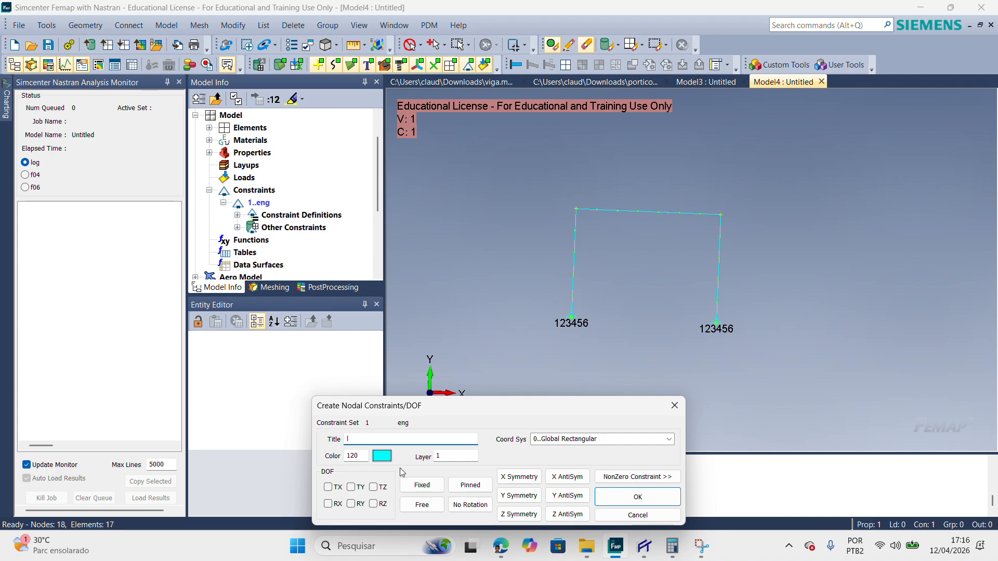
Step: Constrain TZ, RX and RY on the selected nodes under the title "l" and finish defining nodal constraints
mouse_move(469, 417)
left_mouse_down()
mouse_move(469, 395)
mouse_move(470, 429)
left_mouse_up()
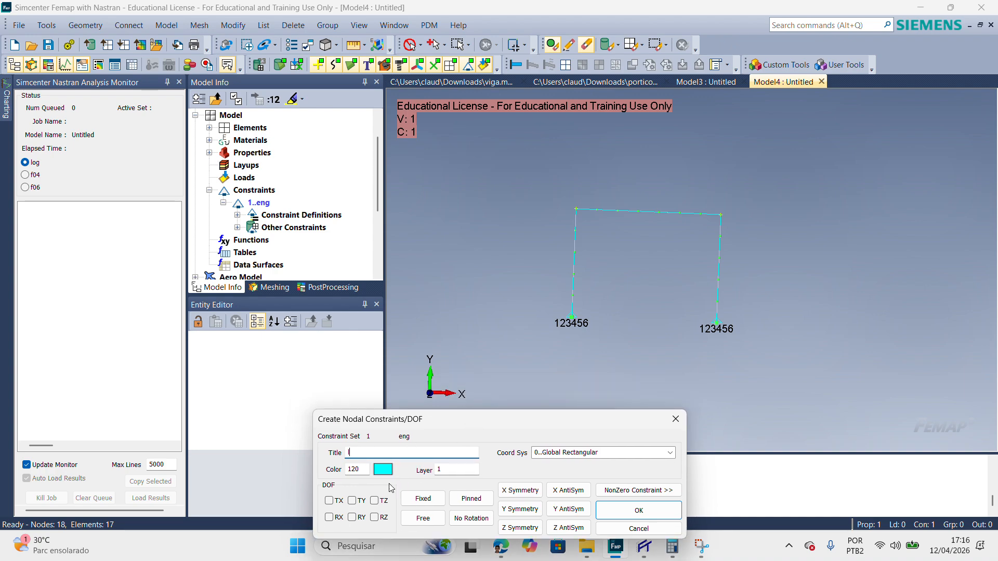
left_click(336, 503)
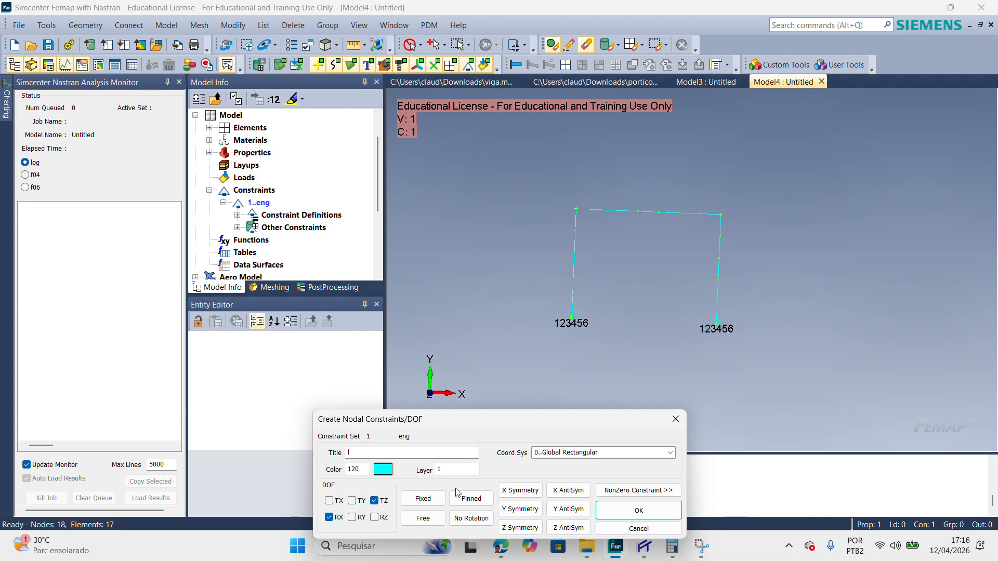
left_click(352, 518)
left_click_drag(510, 425, 559, 428)
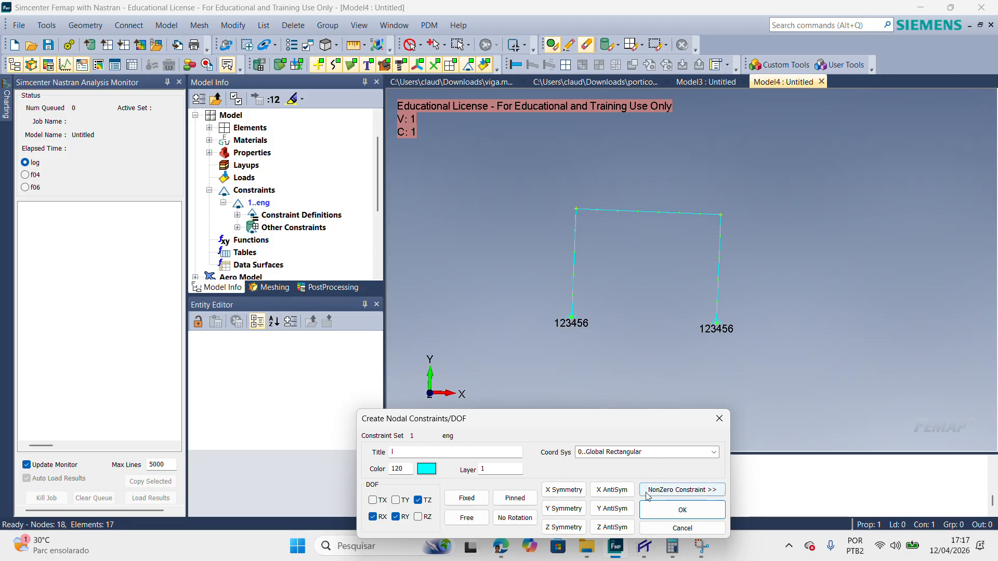
left_click(653, 510)
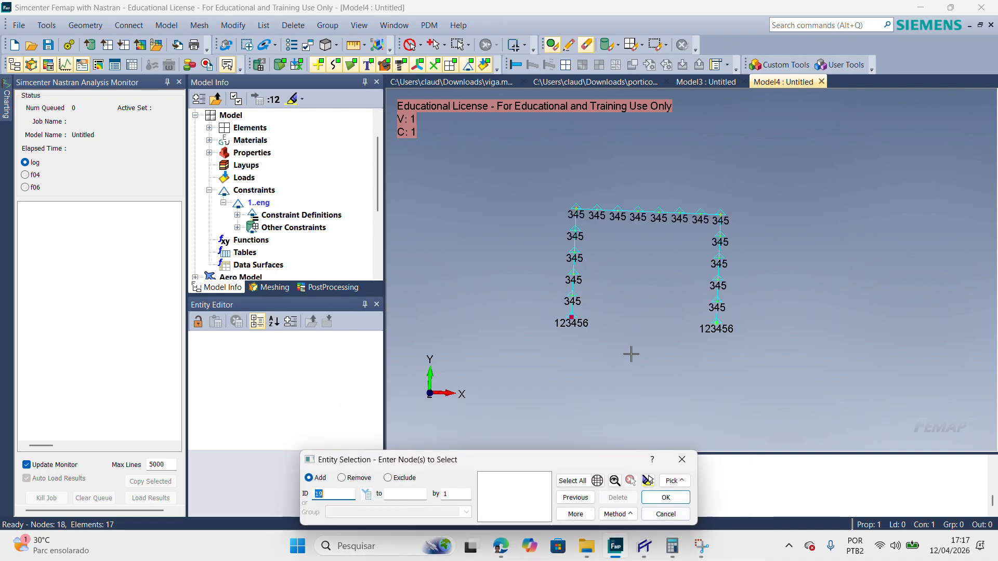
left_click(666, 514)
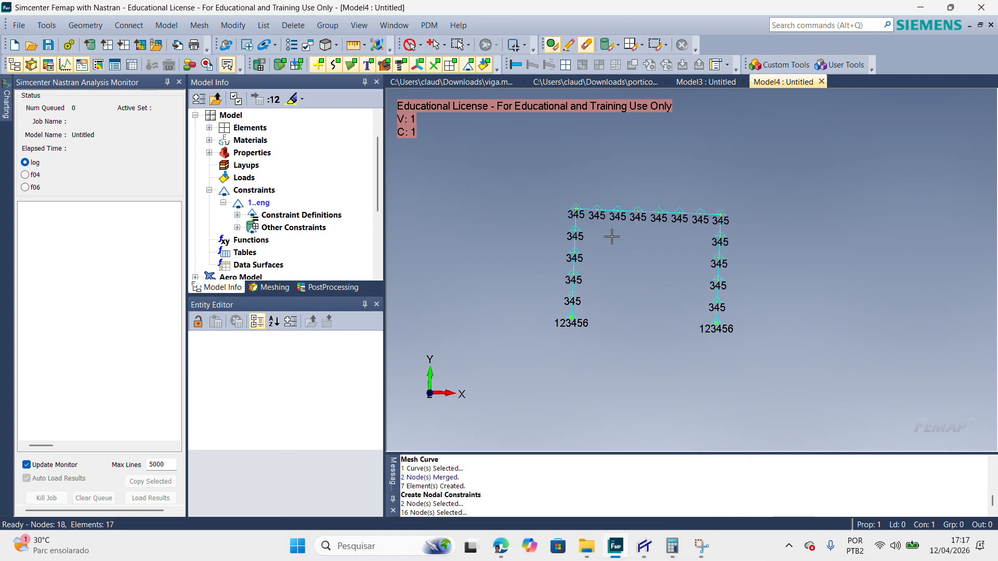
right_click(612, 237)
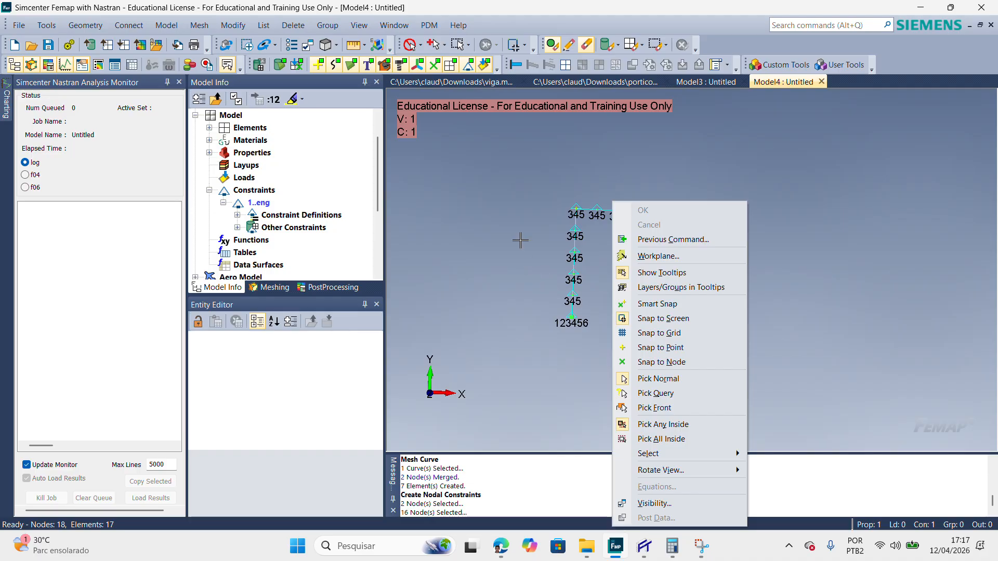
right_click(520, 240)
left_click(495, 202)
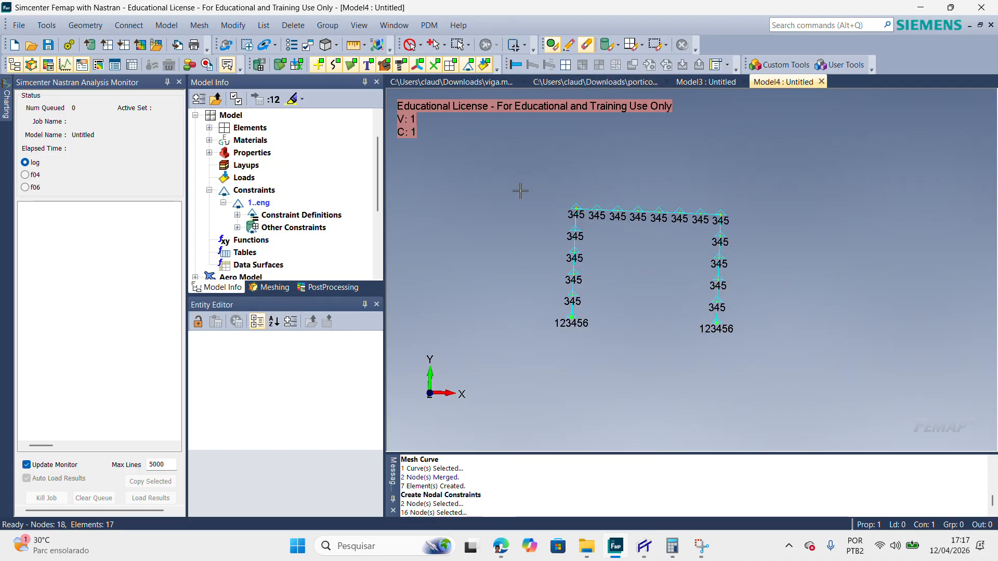
key("F6")
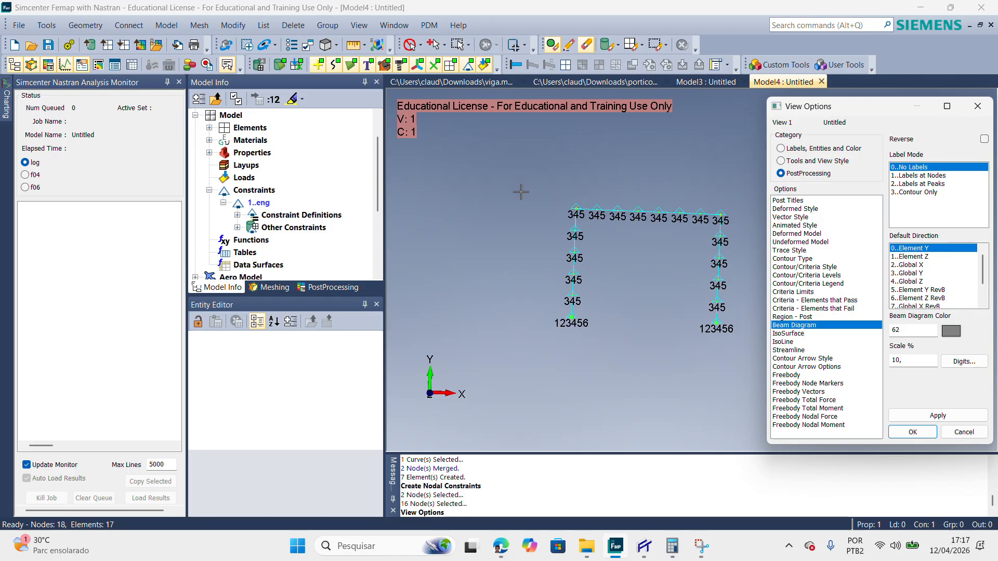
left_click(972, 437)
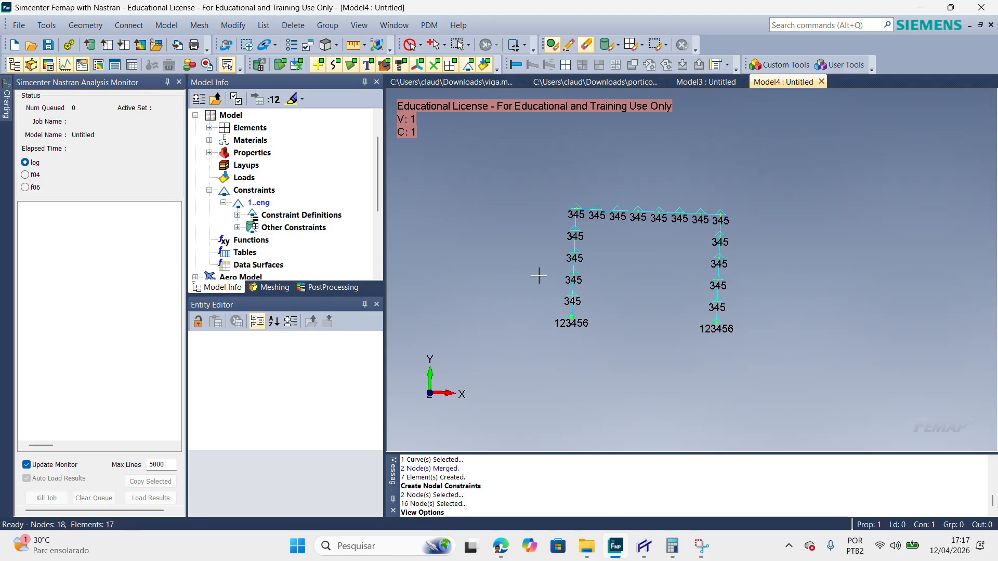
Step: Start a nodal load and create a new load set titled "fx" for it
left_click(116, 27)
left_click(164, 24)
left_click(164, 26)
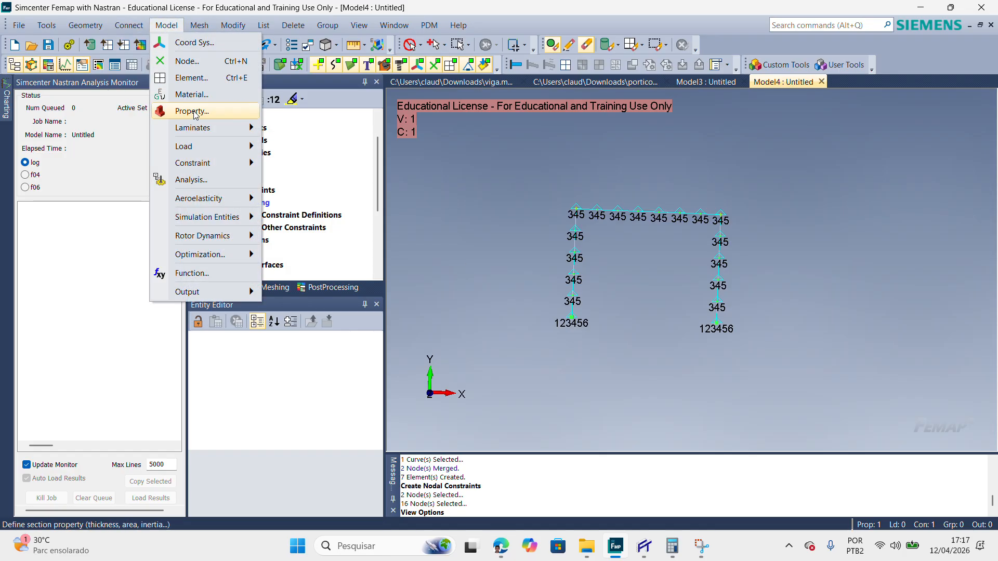
mouse_move(206, 152)
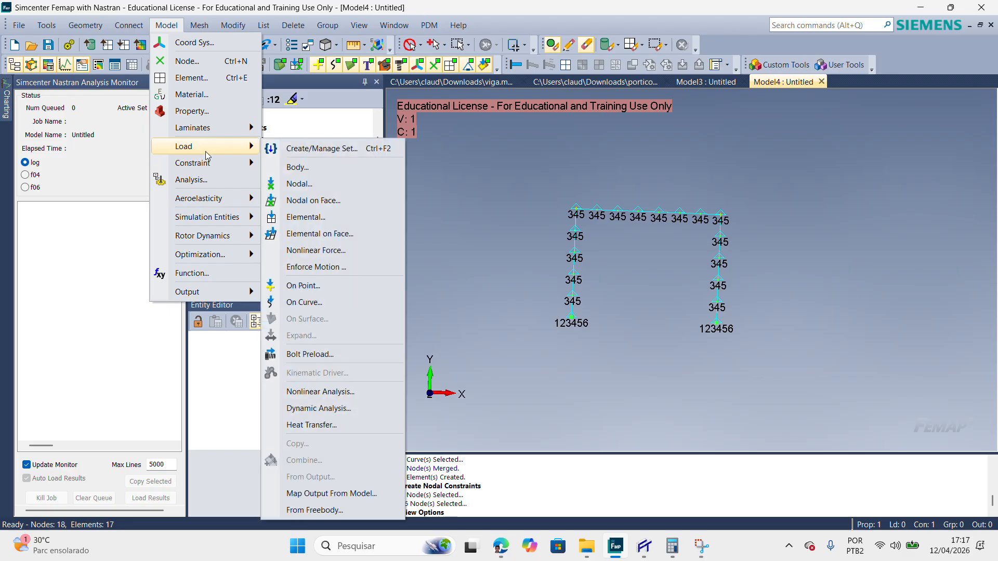
left_click(301, 183)
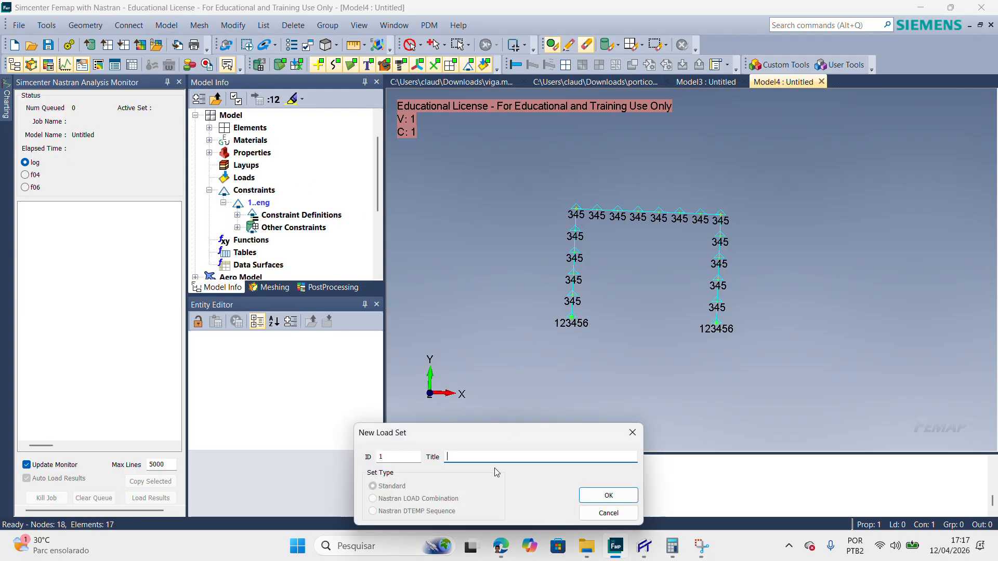
type("fx")
left_click_drag(461, 457, 439, 458)
left_click(609, 495)
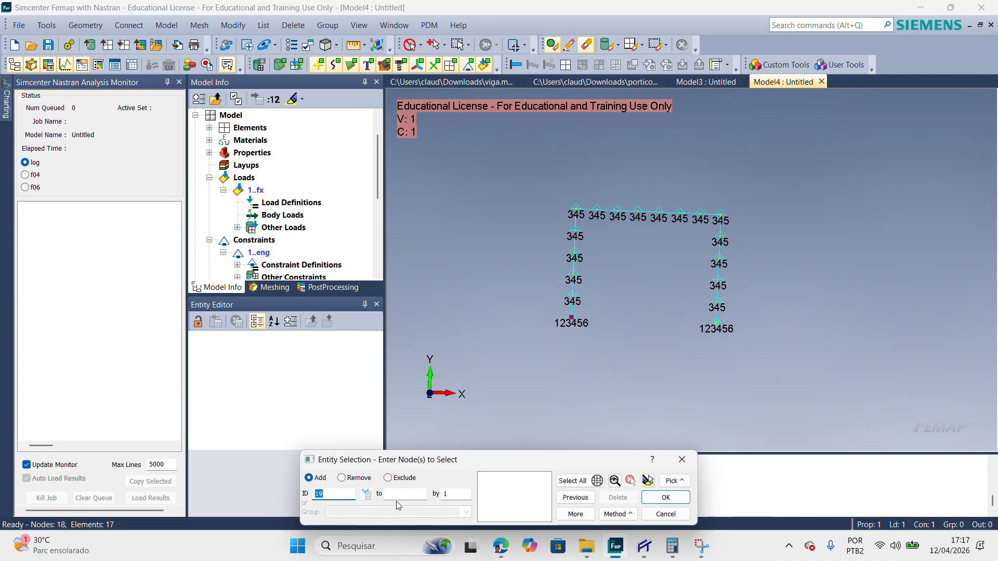
Step: Apply a force with FX = 5 to the node at the top of the left column and finish defining nodal loads
scroll(577, 206, "up", 2)
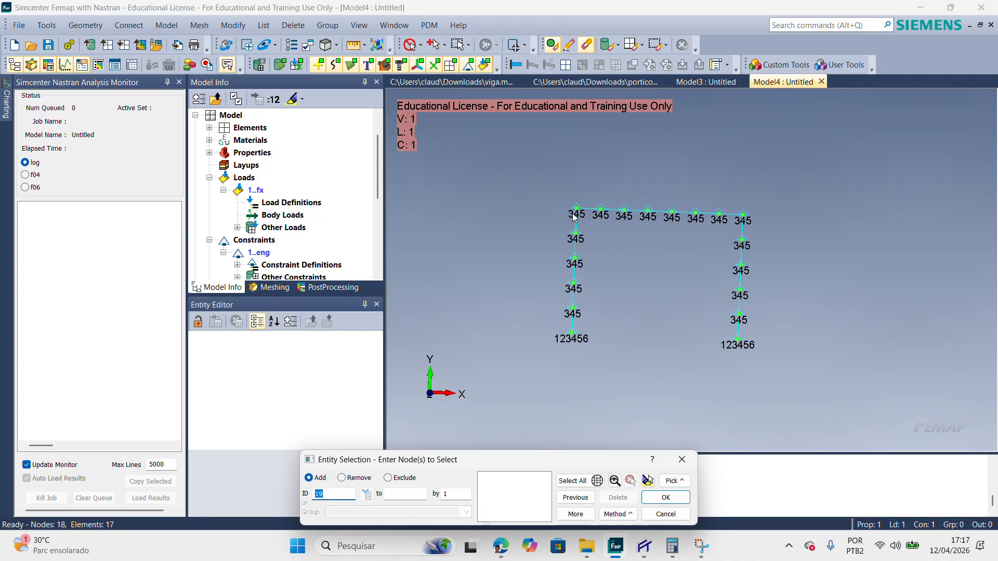
left_click(577, 206)
left_click(665, 497)
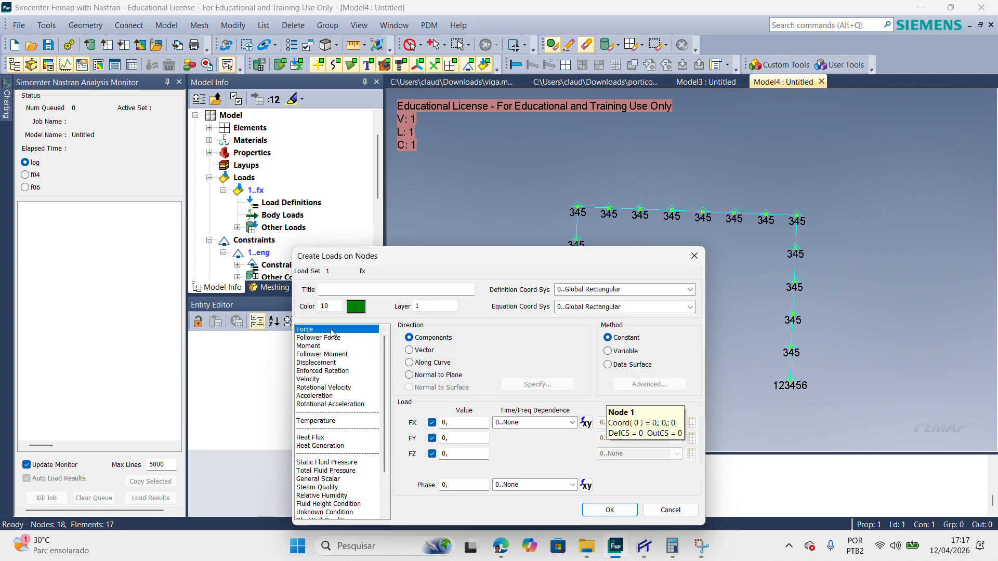
double_click(439, 425)
type("5")
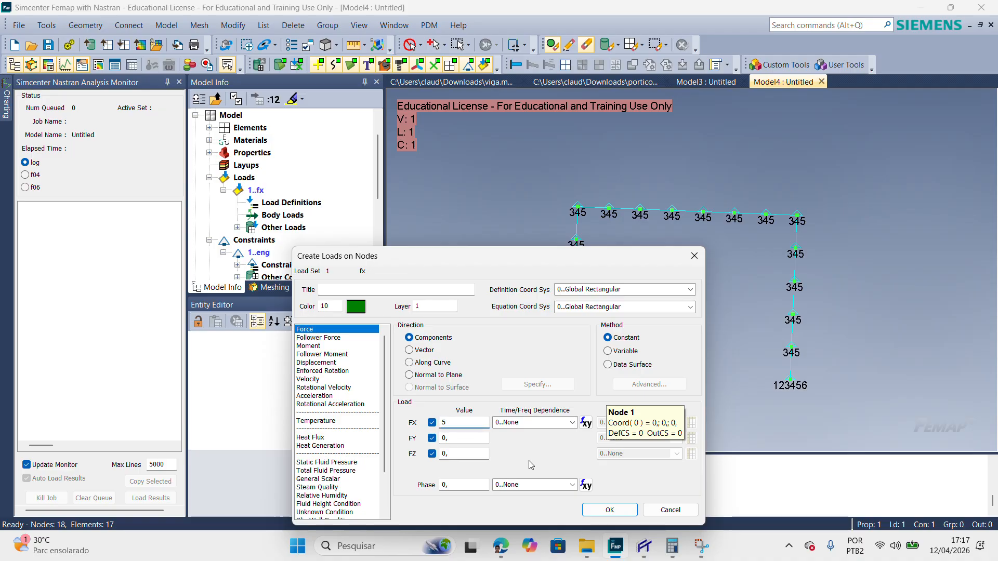
left_click(610, 510)
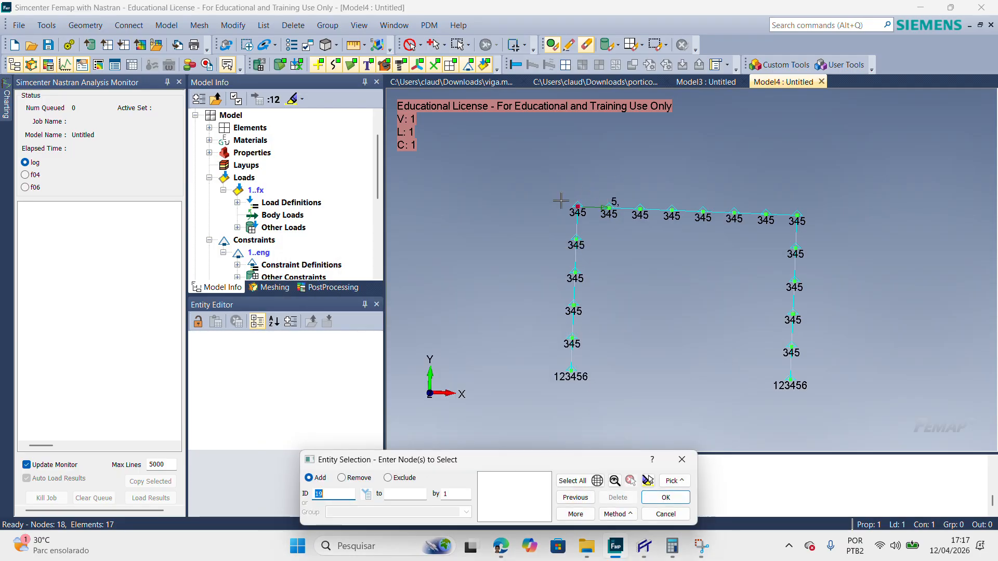
left_click(662, 515)
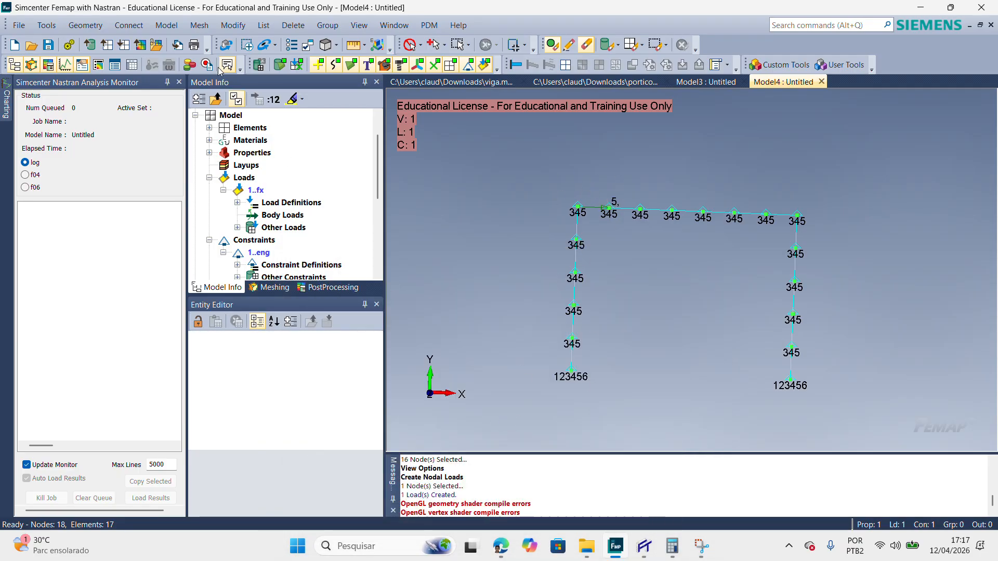
Step: Select all seven beam elements, 11 to 17, between the column tops for an elemental load
left_click(166, 25)
mouse_move(245, 147)
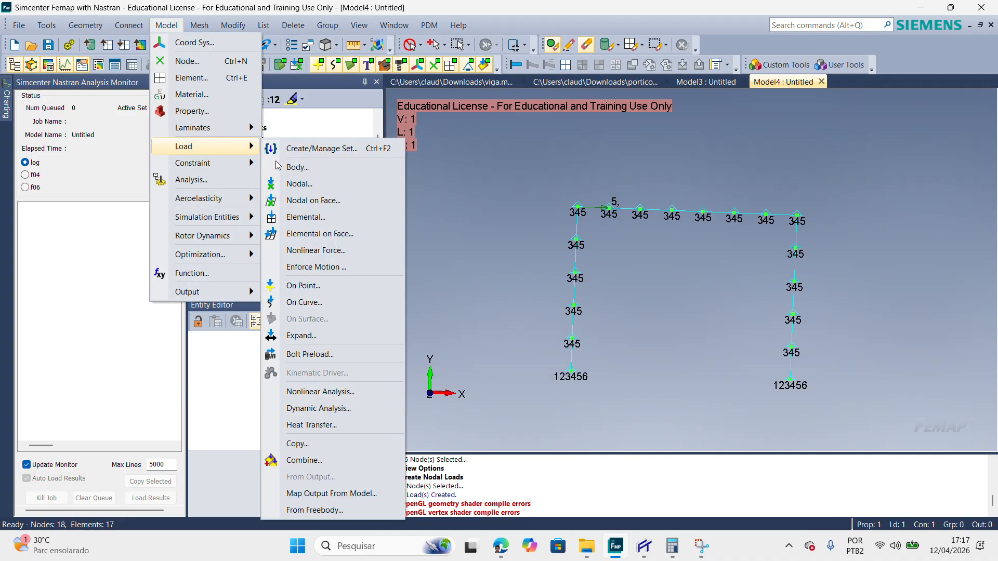
left_click(307, 217)
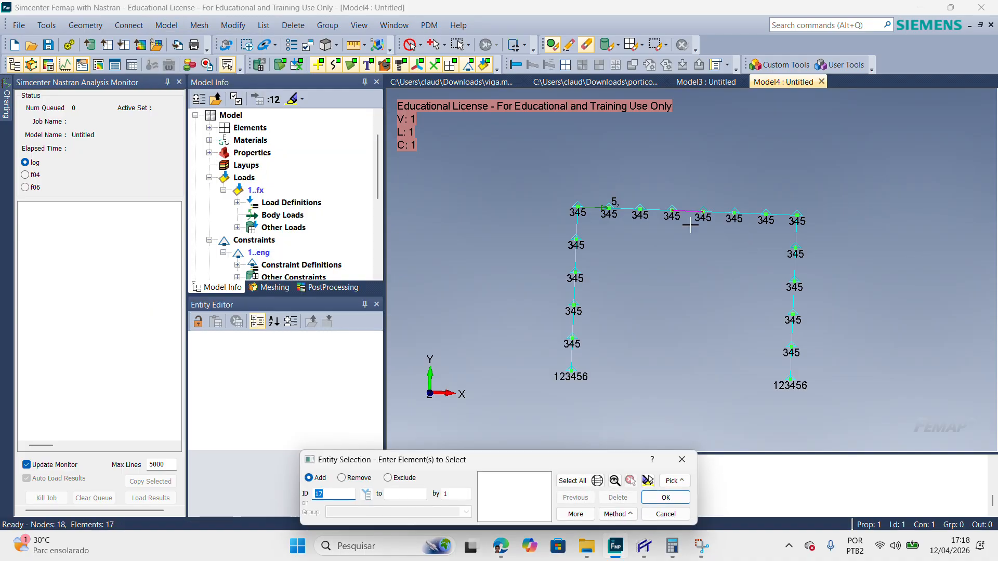
left_click(615, 210)
left_click(645, 211)
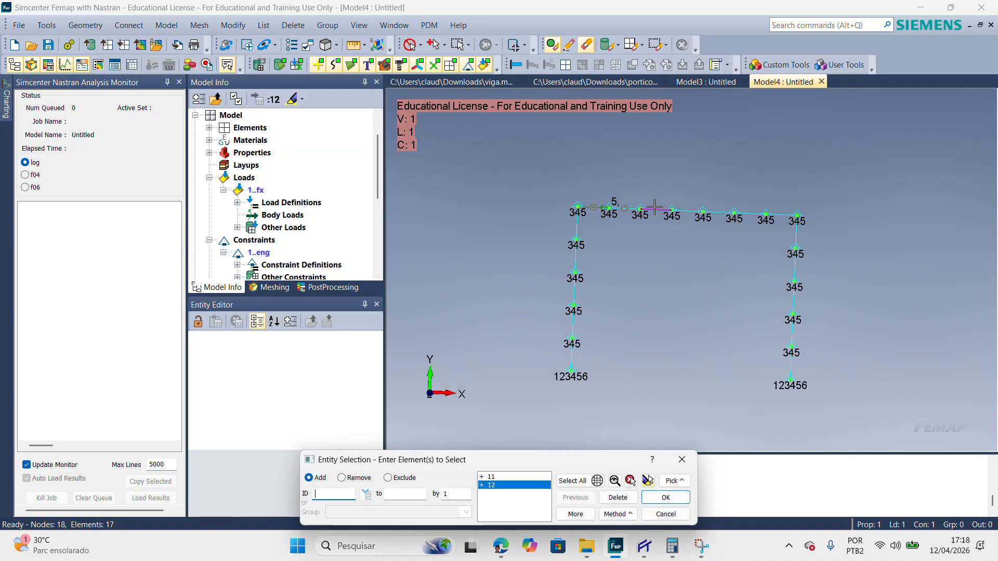
left_click(673, 211)
left_click(702, 211)
left_click(731, 210)
left_click(750, 213)
left_click(778, 214)
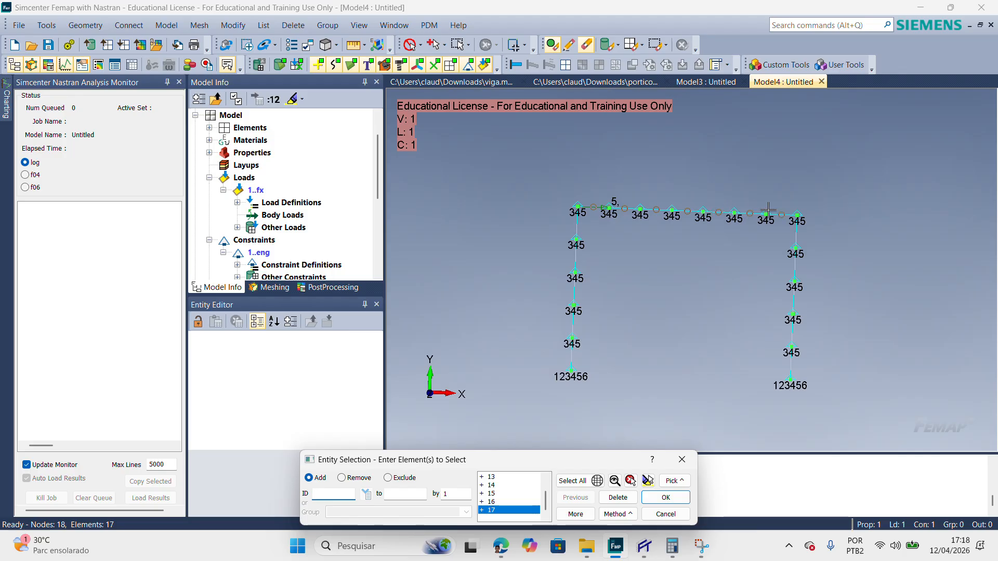
left_click(667, 498)
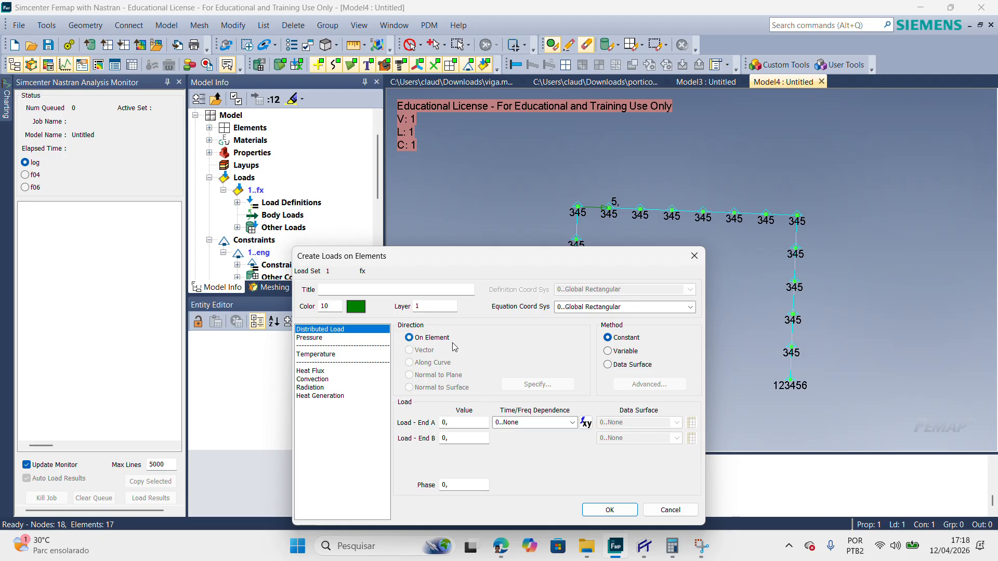
Step: Apply a distributed load of -10 at ends A and B in the Element Y direction and finish defining elemental loads
double_click(470, 426)
type("-1")
double_click(456, 437)
type("-")
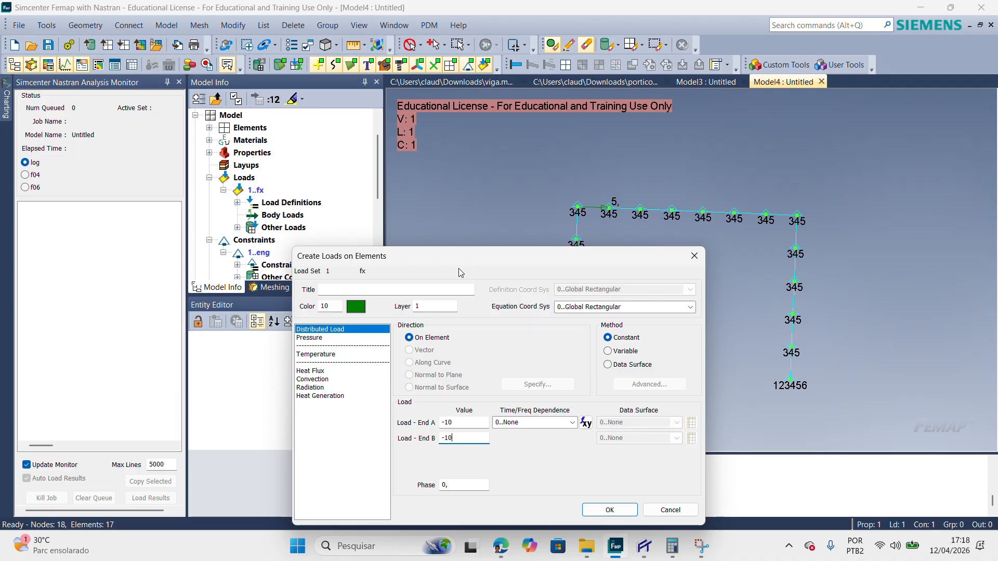
left_click_drag(458, 264, 449, 204)
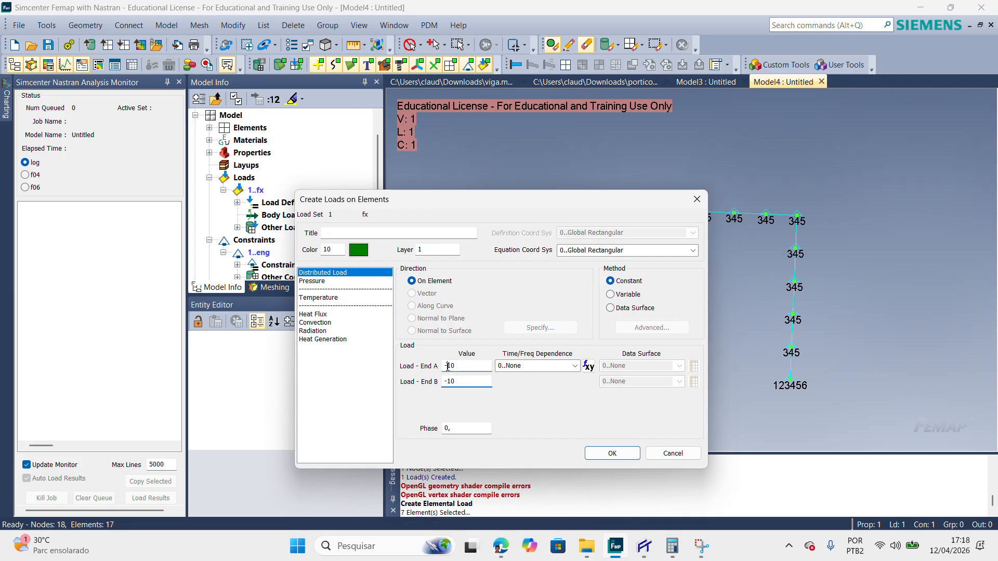
left_click(447, 367)
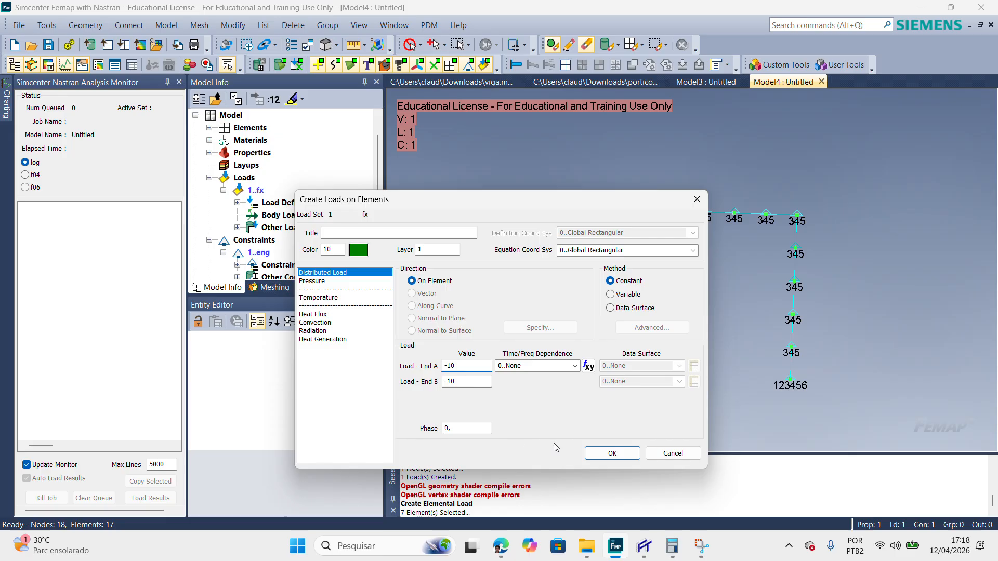
left_click(607, 455)
left_click(423, 491)
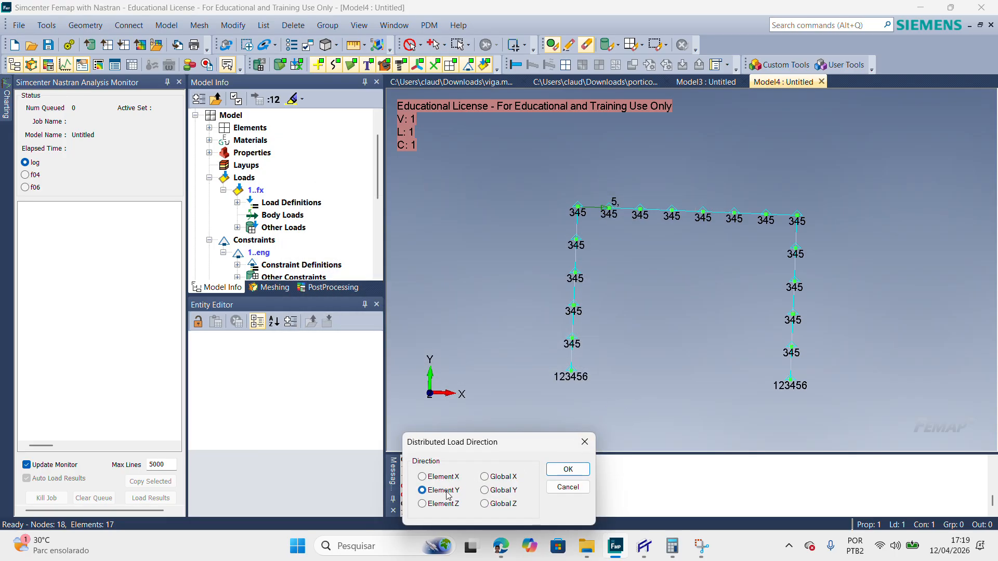
left_click(568, 469)
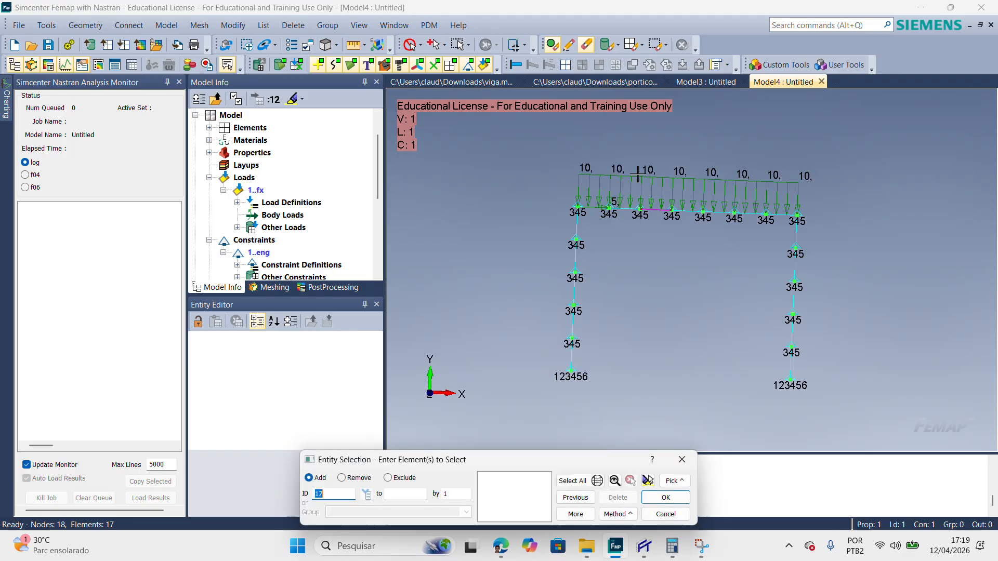
left_click(666, 514)
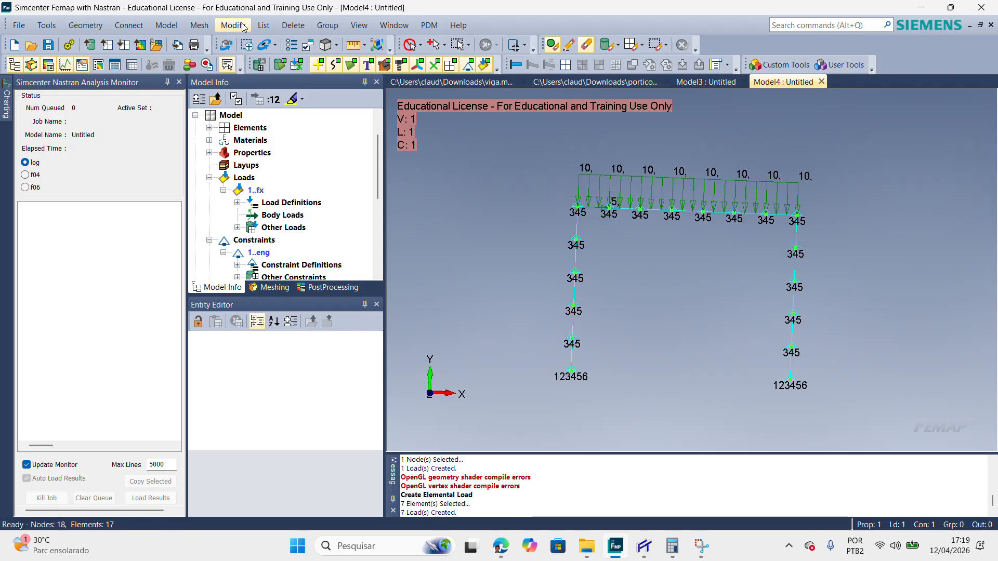
Step: Create a static Simcenter Nastran analysis set titled "estatico" with the integrated solver and run the analysis
left_click(167, 30)
mouse_move(237, 156)
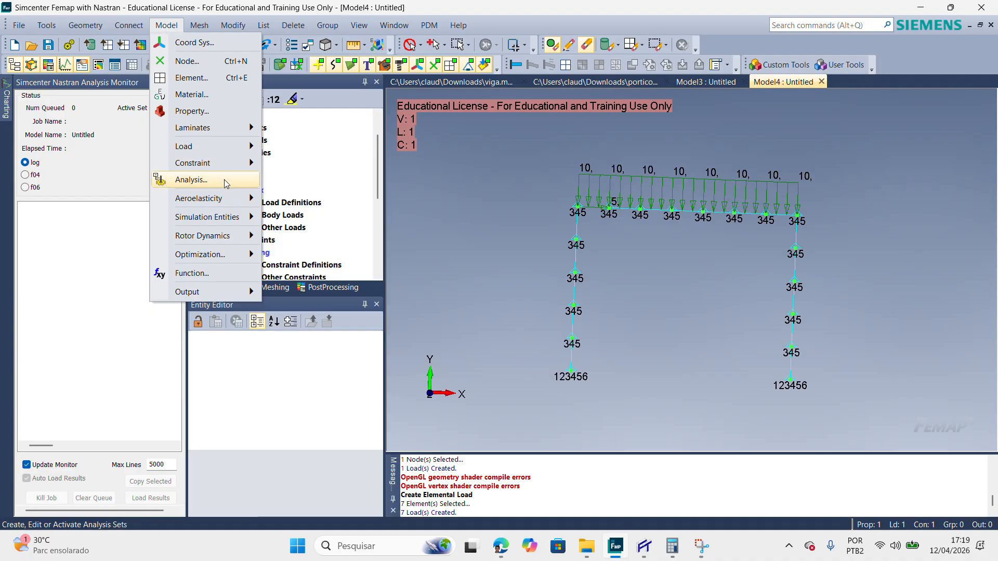
left_click(227, 181)
left_click(579, 378)
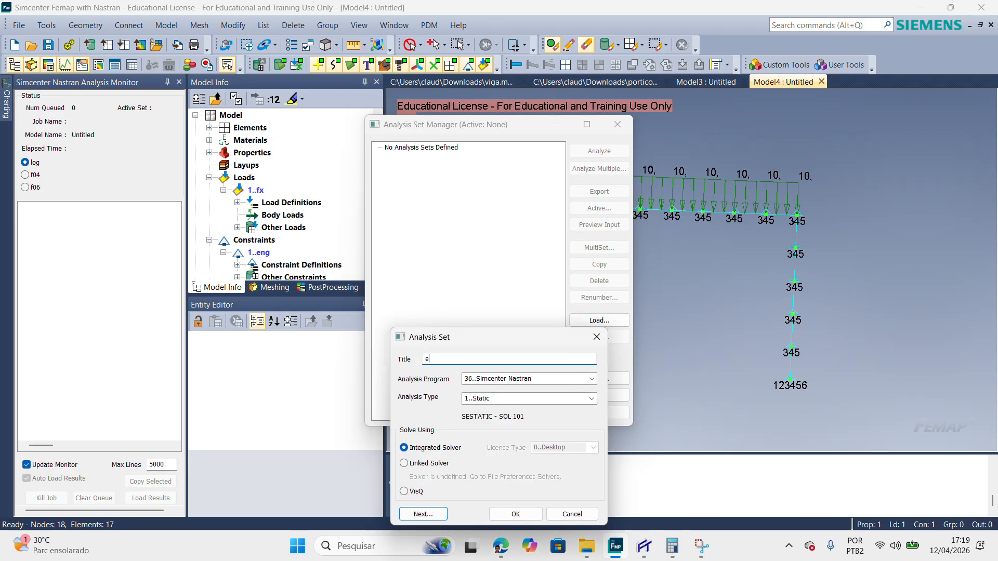
type("estra")
key("BackSpace")
key("BackSpace")
type("atico")
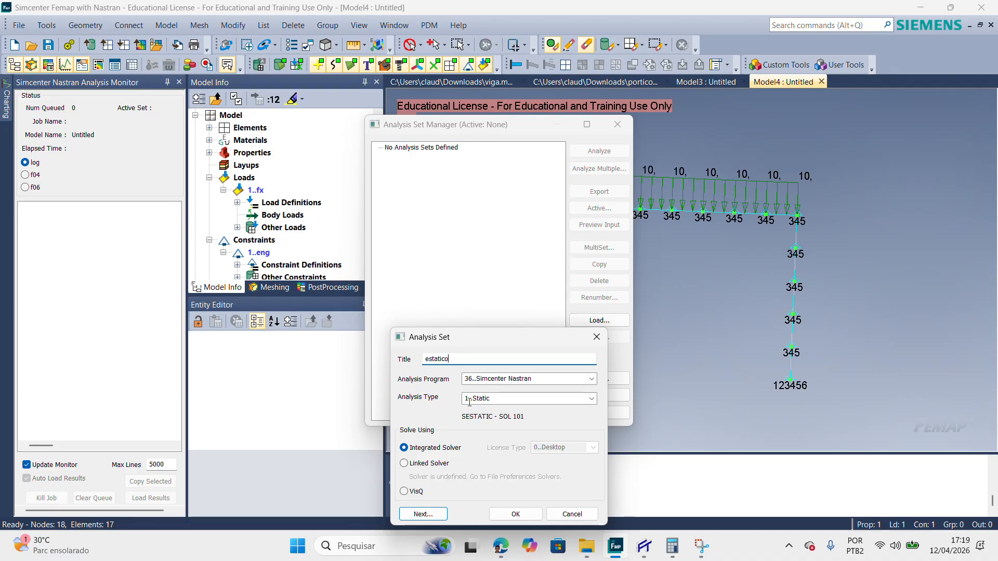
left_click(591, 398)
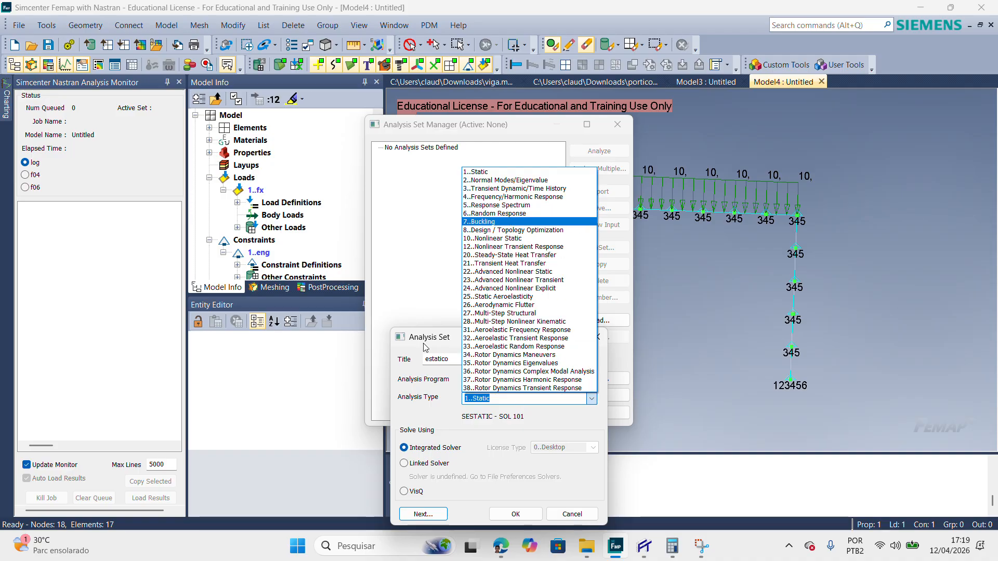
left_click(434, 355)
left_click(502, 512)
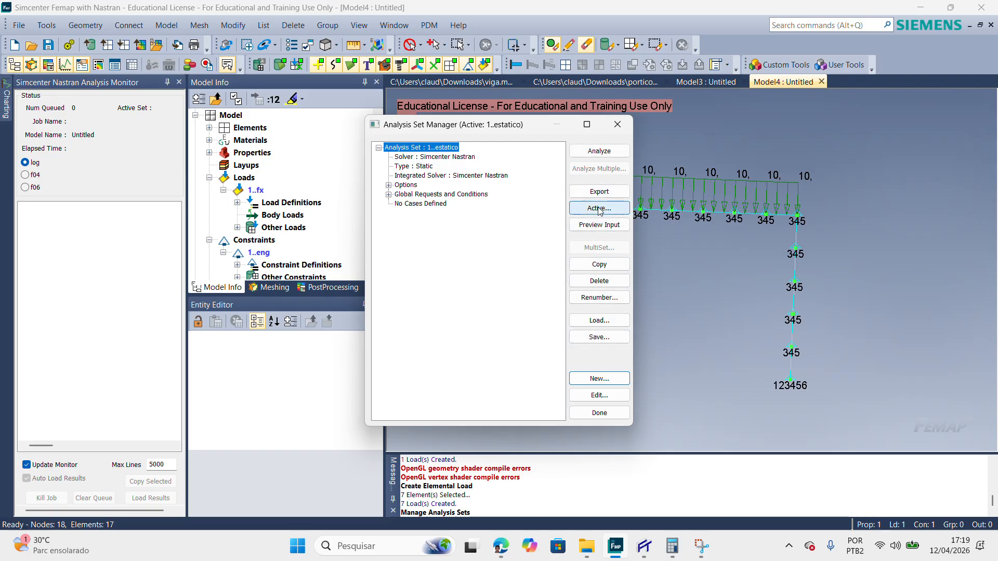
left_click(599, 152)
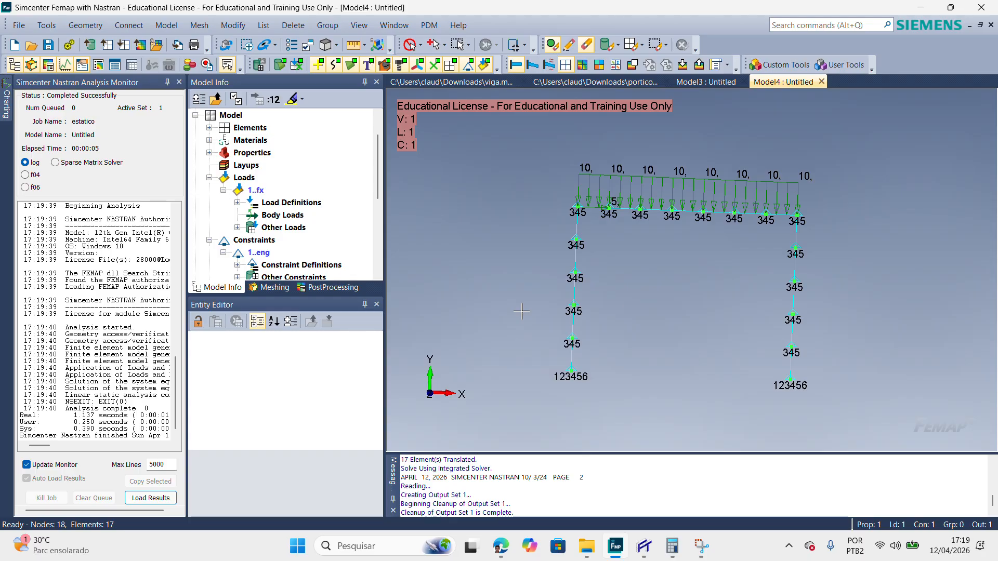
Step: Display the frame's deformed shape using the Total Translation output vector of Simcenter NASTRAN Case 1
key("F5")
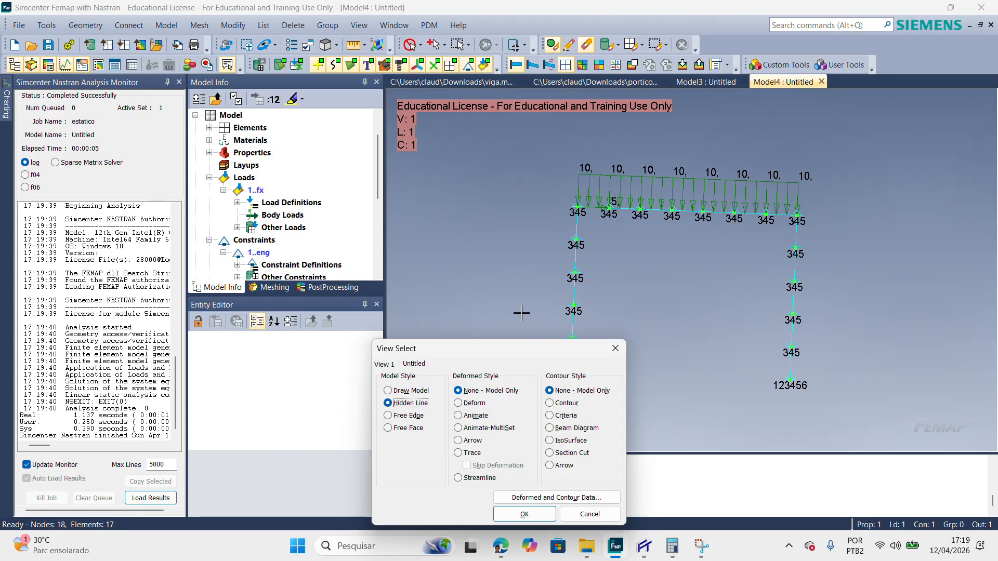
left_click(458, 405)
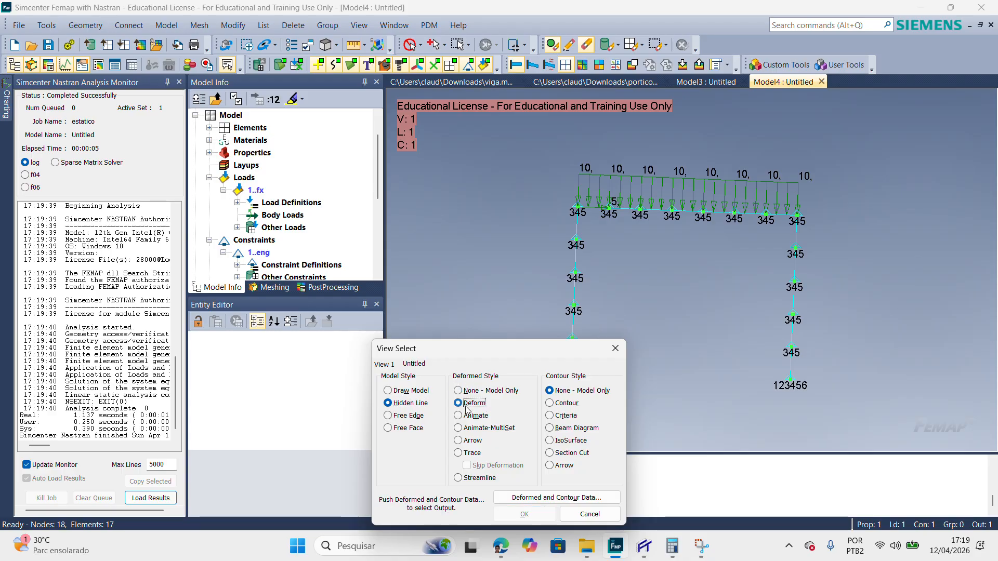
left_click(542, 498)
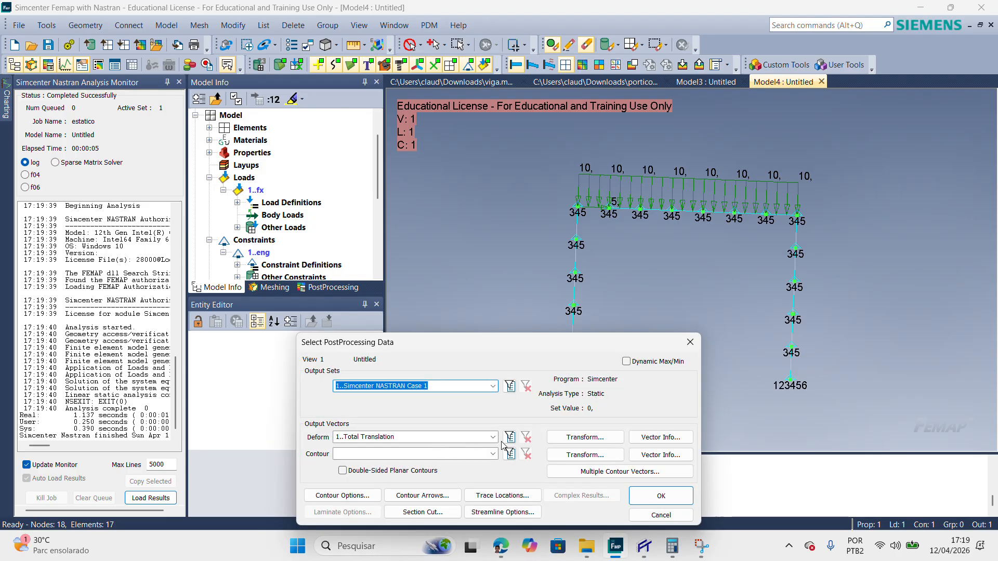
left_click(656, 496)
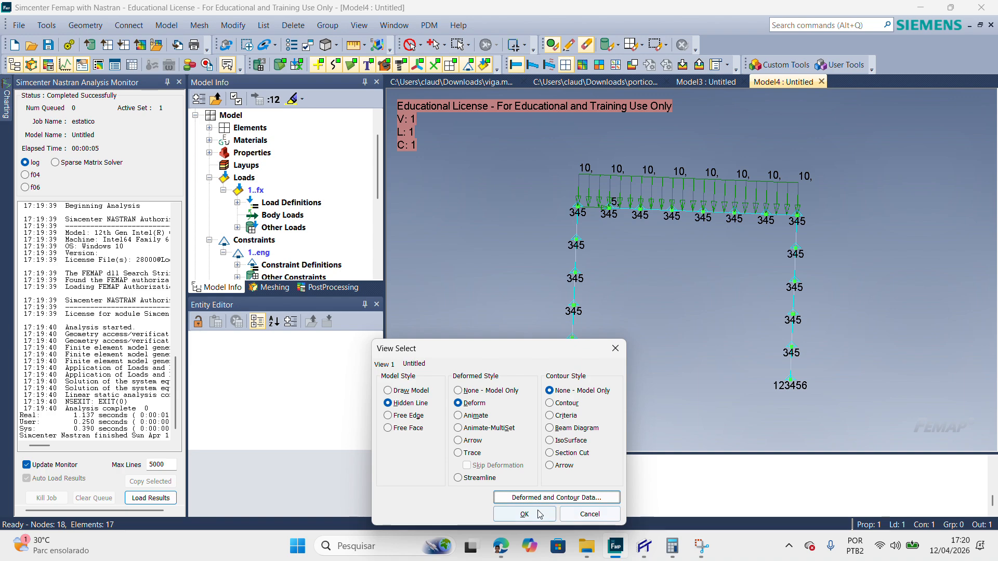
left_click(539, 515)
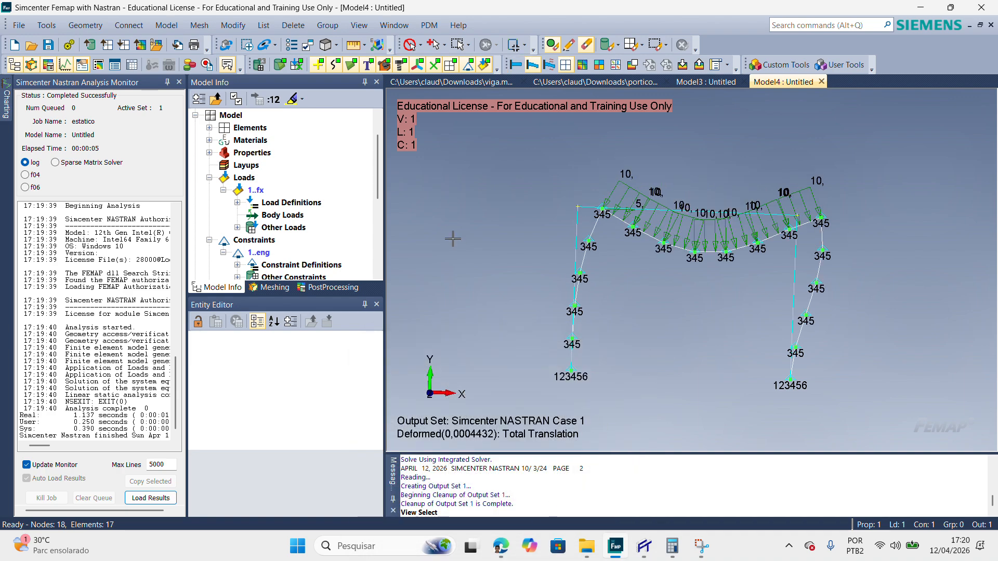
Step: Display the undeformed frame with a Beam Diagram contour using output vector 3000..Bar EndA Plane1 Moment
key("F5")
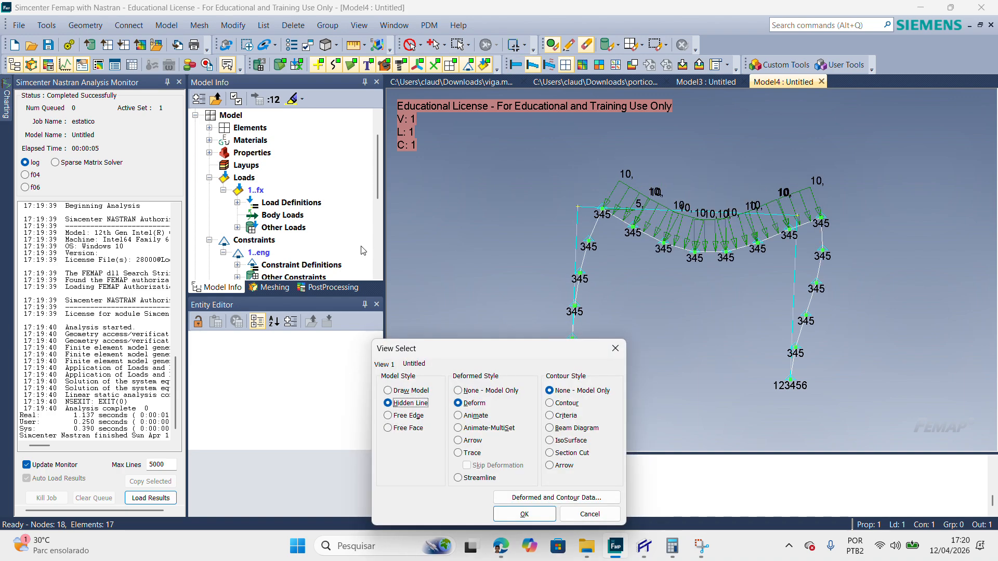
left_click(467, 391)
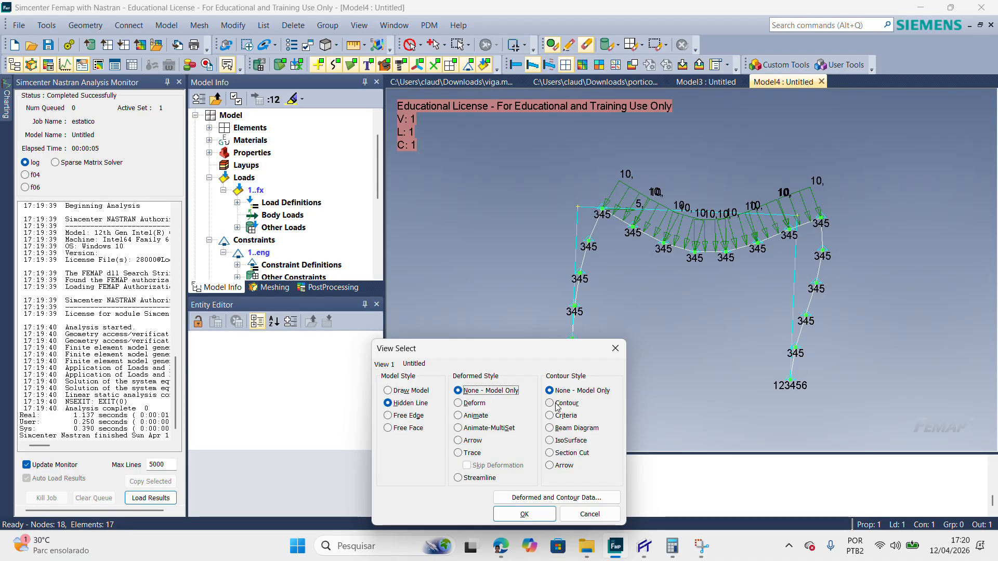
left_click(575, 429)
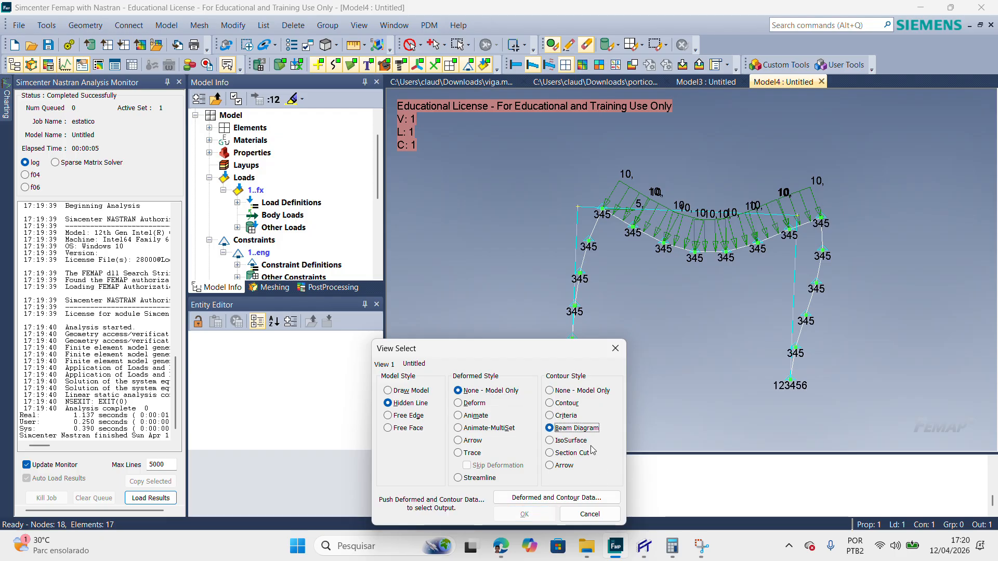
left_click(539, 501)
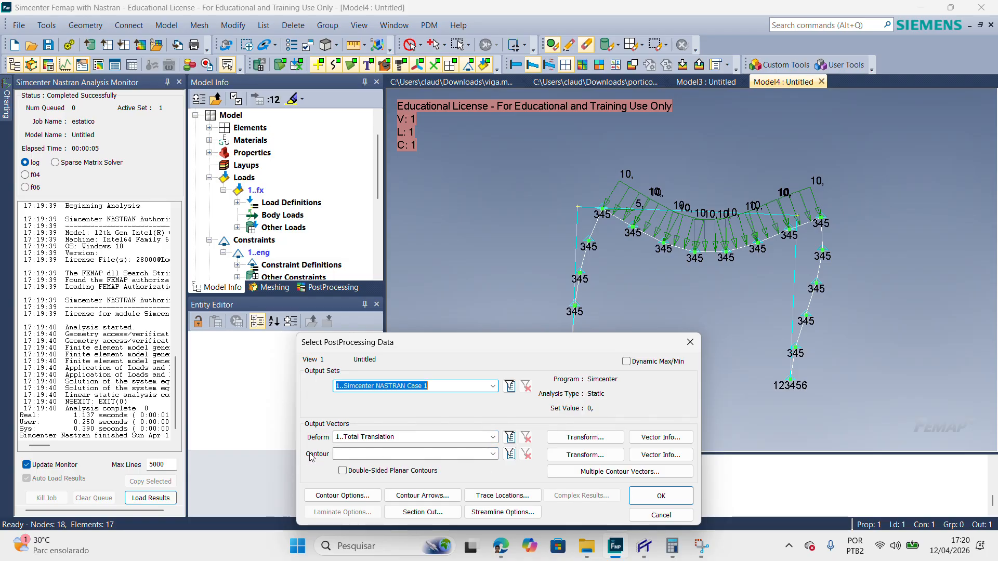
left_click(493, 455)
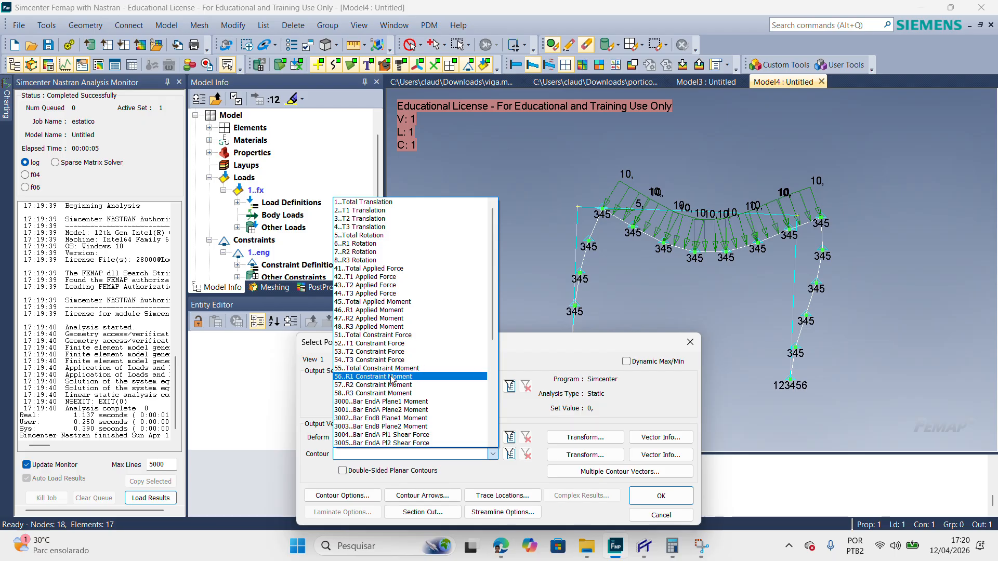
left_click(402, 402)
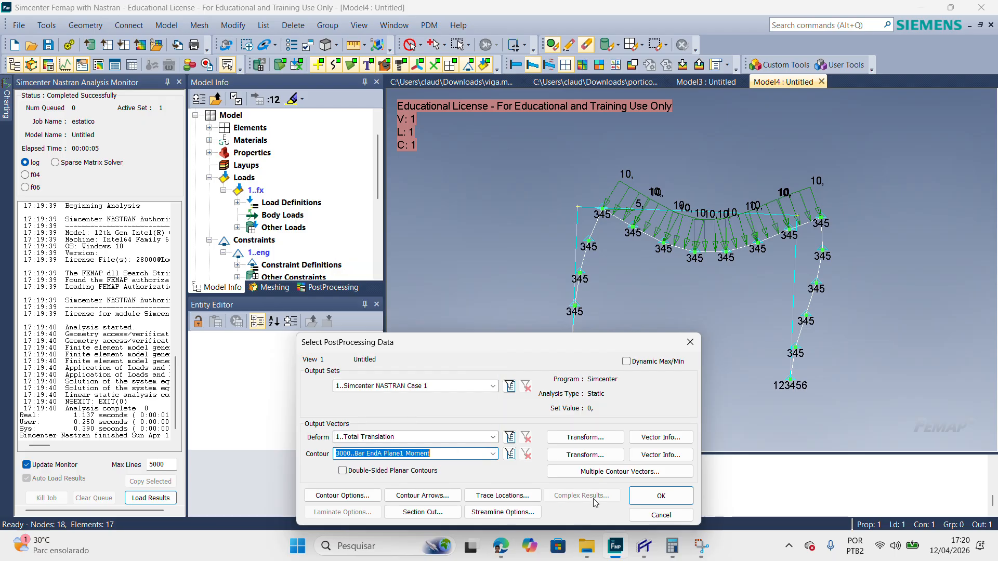
left_click(661, 495)
left_click(524, 514)
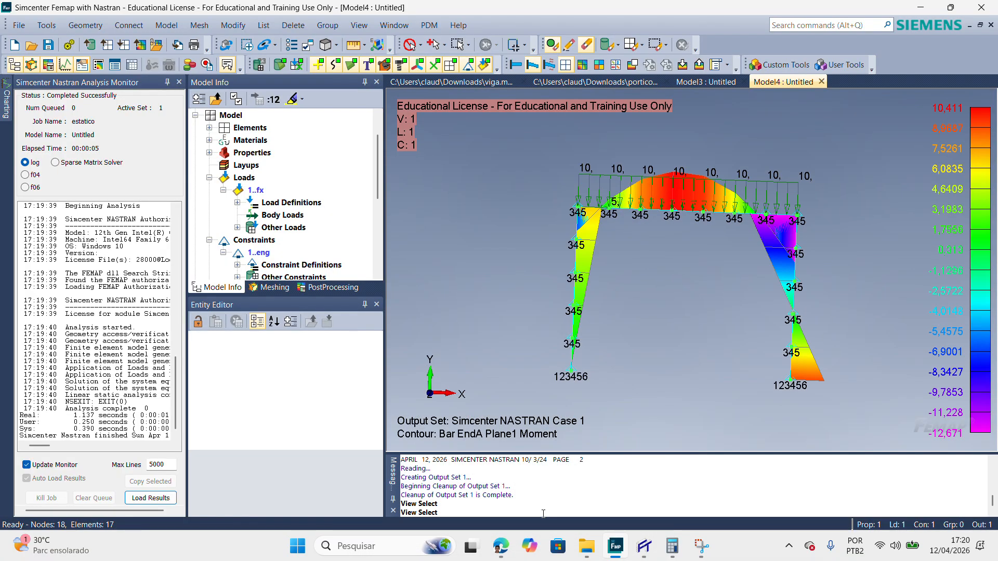
Step: Set the beam diagram's label mode to 1..Labels at Nodes in the postprocessing view options
scroll(598, 220, "down", 3)
scroll(609, 223, "up", 5)
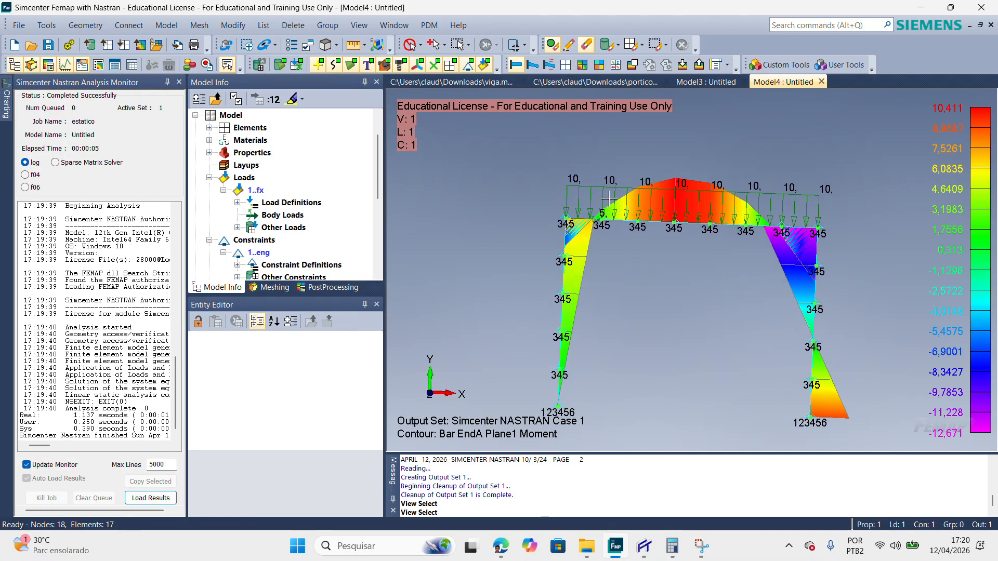
scroll(642, 264, "down", 3)
scroll(765, 258, "down", 1)
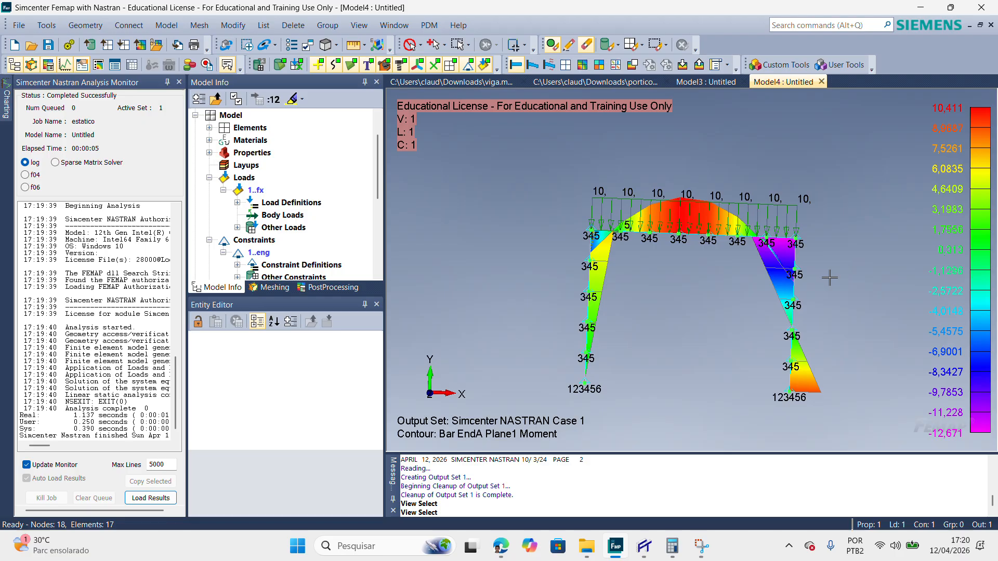
mouse_move(830, 278)
middle_mouse_down()
mouse_move(834, 265)
mouse_move(818, 285)
mouse_move(829, 285)
middle_mouse_up()
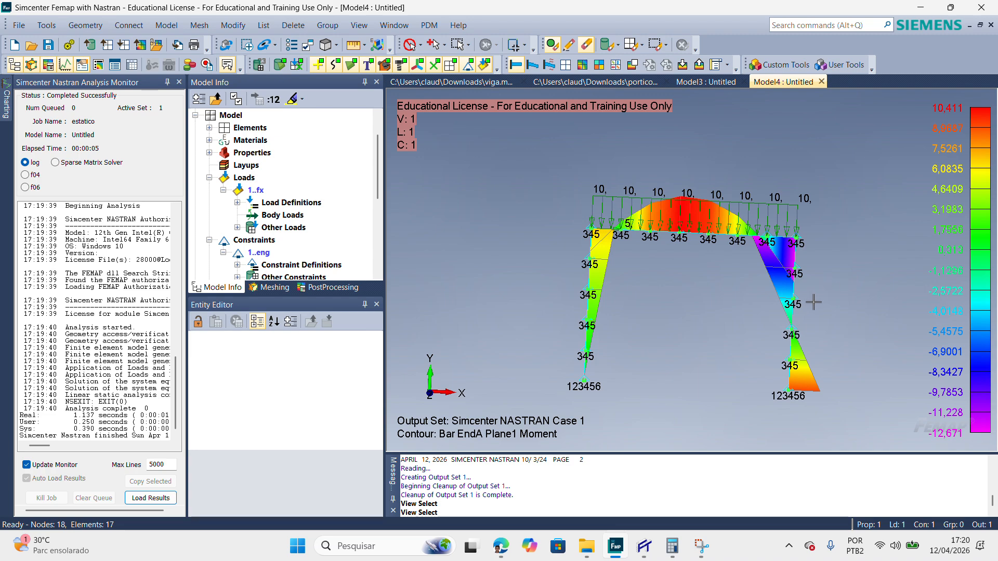
key("F6")
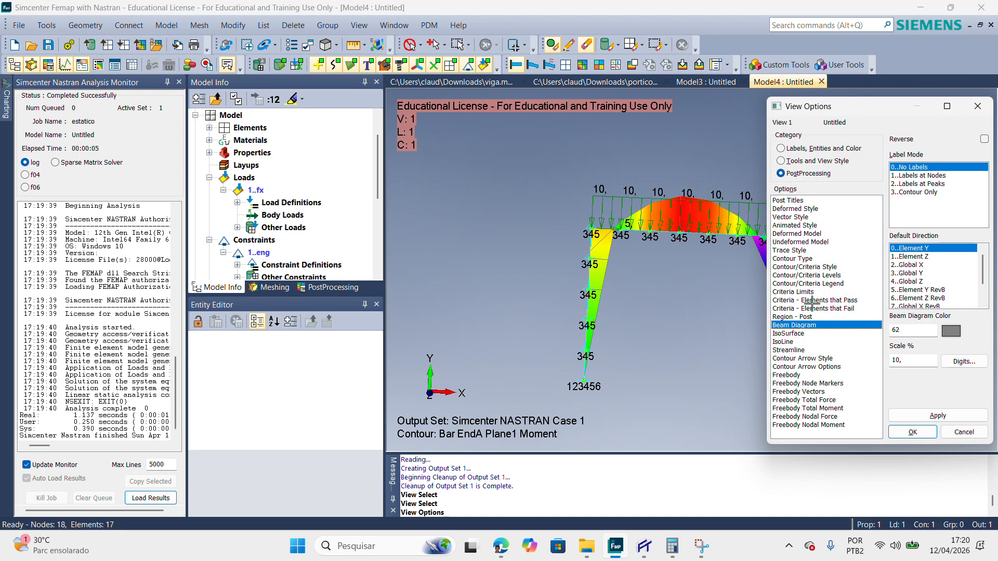
left_click(929, 177)
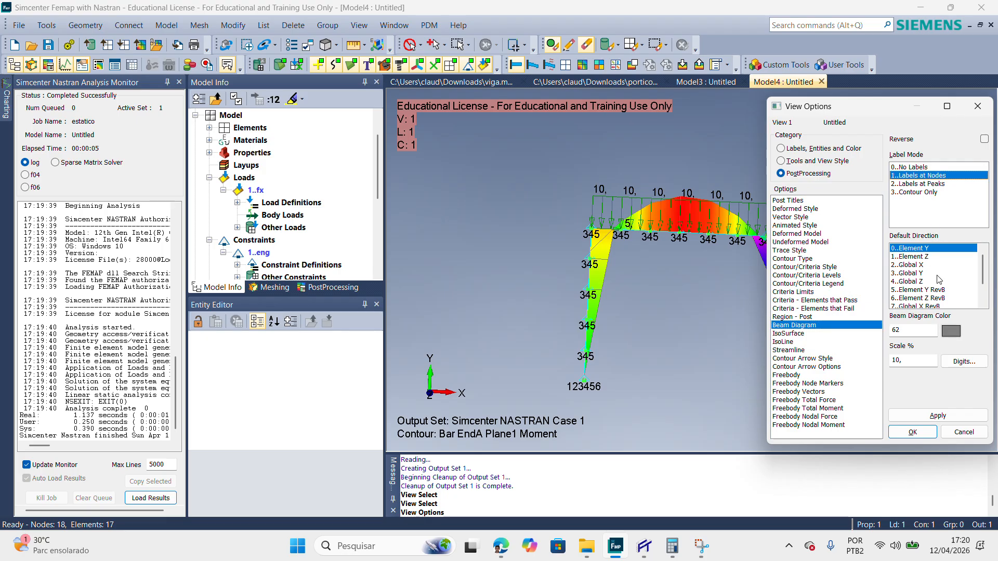
left_click(912, 432)
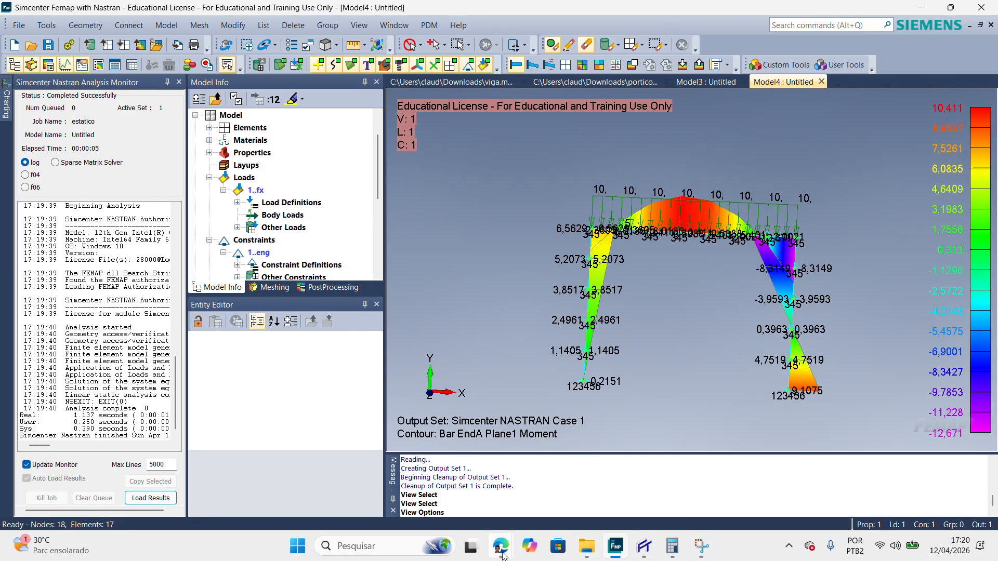
Step: Switch to CFStruct28 and show the portal frame's bending moment diagram (Momento)
mouse_move(501, 551)
left_click(539, 502)
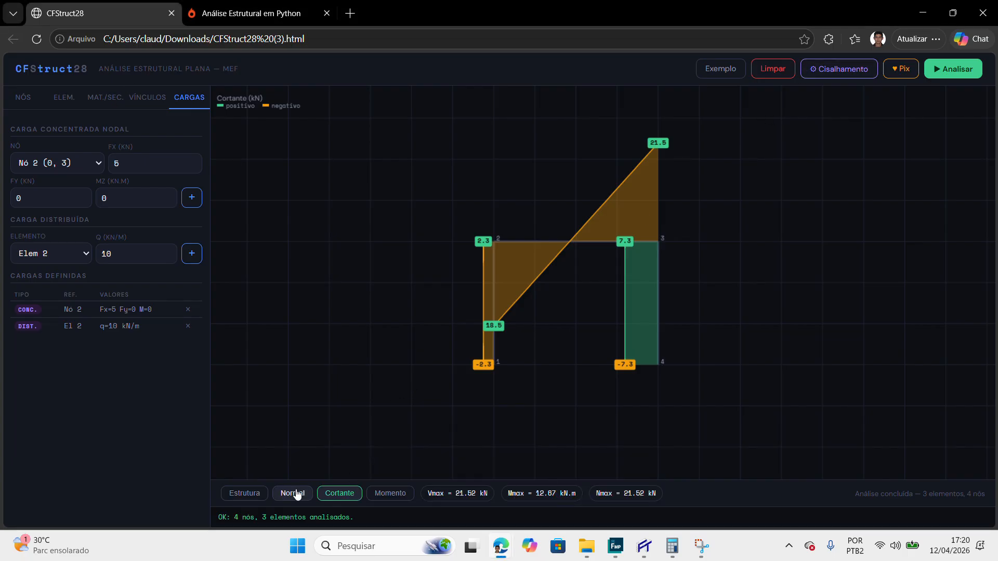
left_click(390, 493)
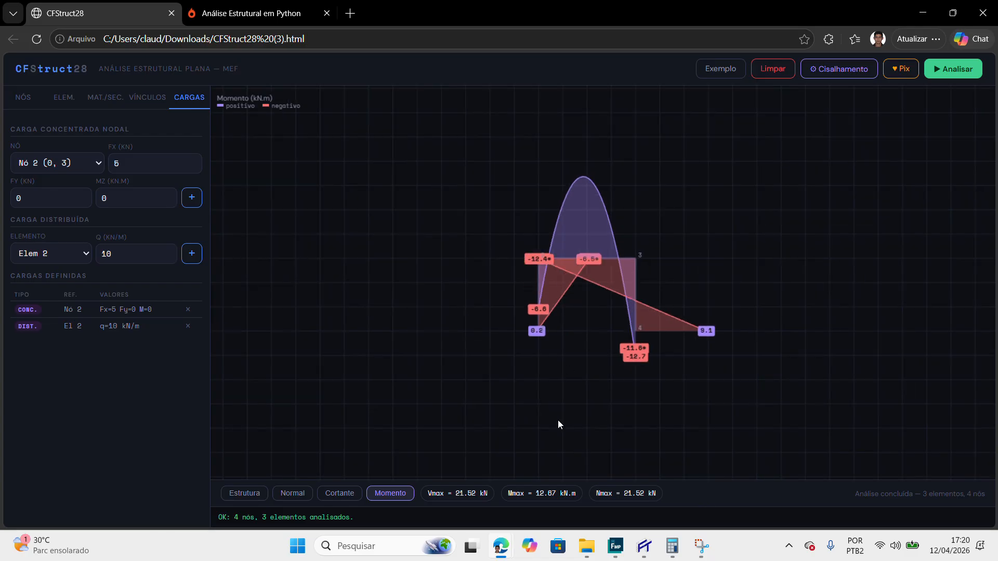
scroll(536, 390, "up", 5)
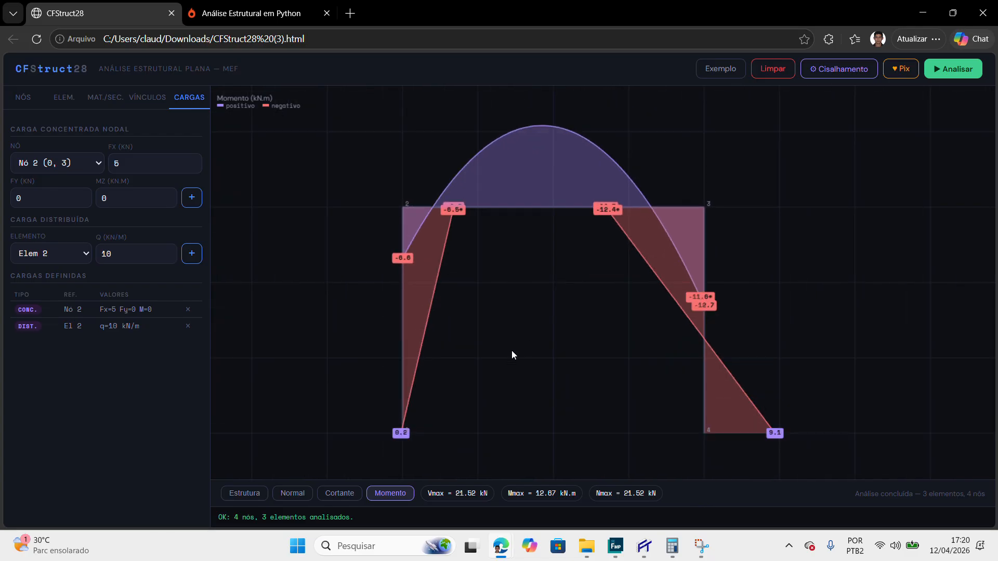
Step: Switch to Femap and examine the moment labels at the base and top of the frame's left column
left_click(616, 546)
scroll(596, 384, "up", 5)
scroll(596, 383, "up", 2)
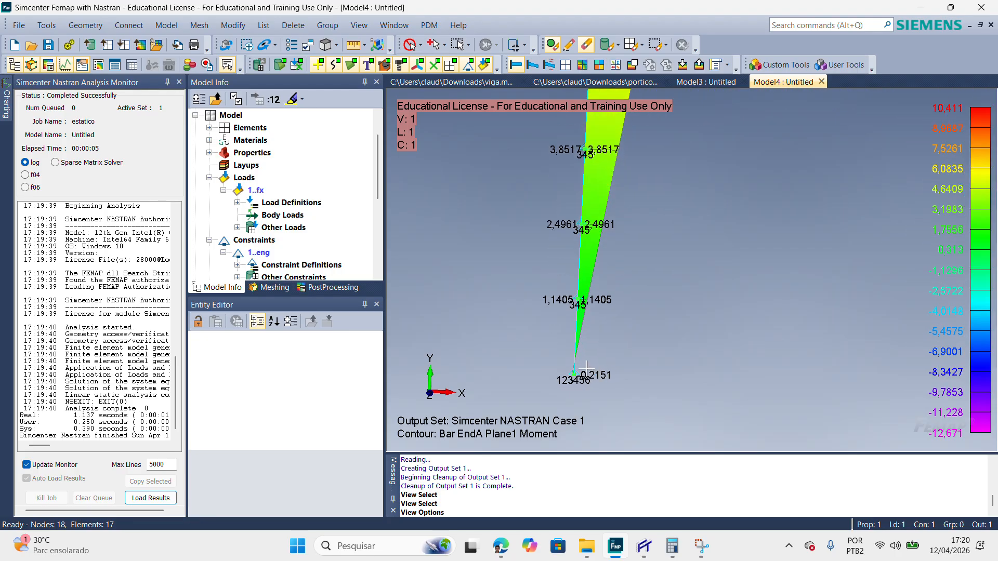
scroll(625, 271, "down", 3)
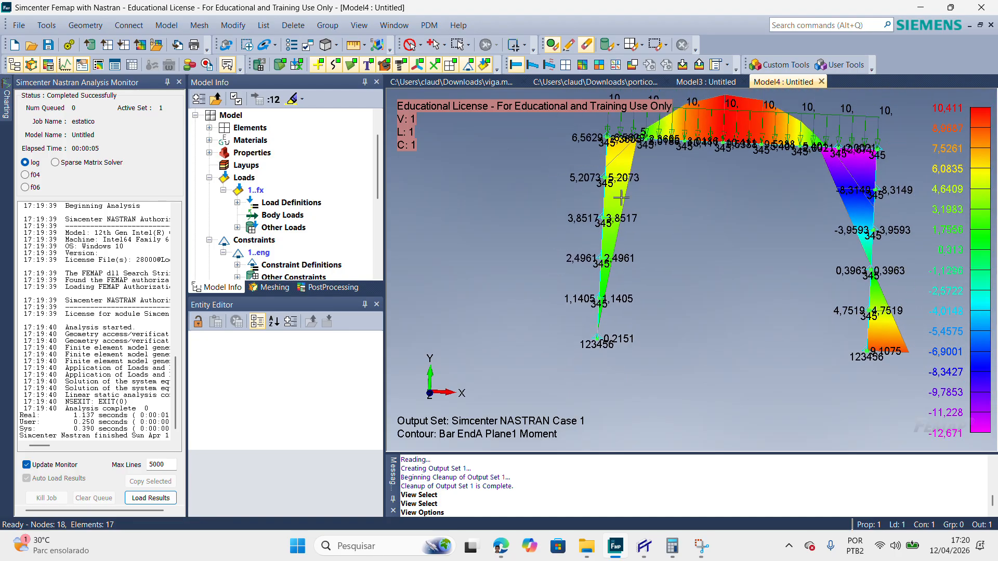
scroll(617, 128, "up", 4)
scroll(615, 138, "up", 5)
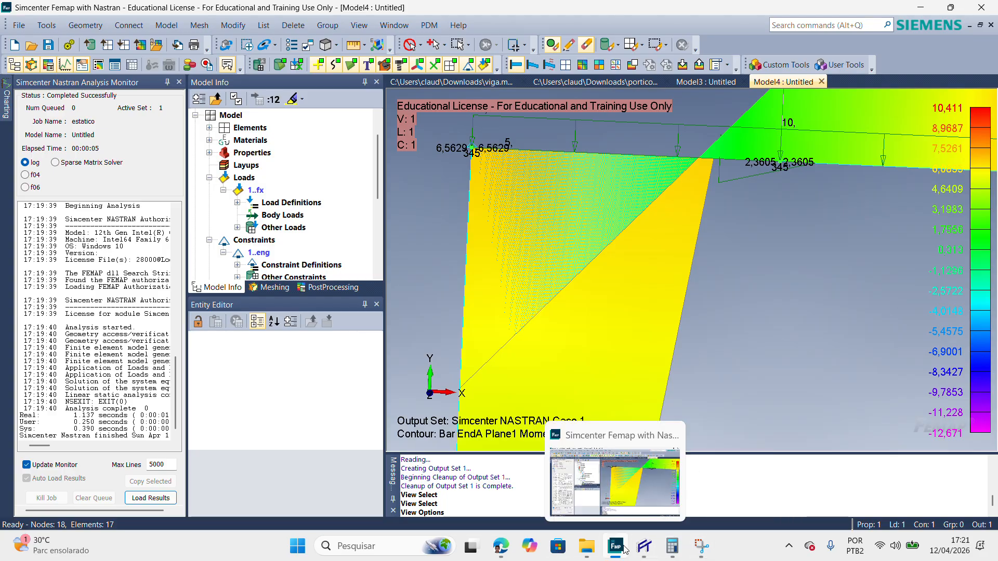
Step: Check the CFStruct28 moment diagram, then return to Femap and examine the moment labels around the beam's midspan
left_click(501, 548)
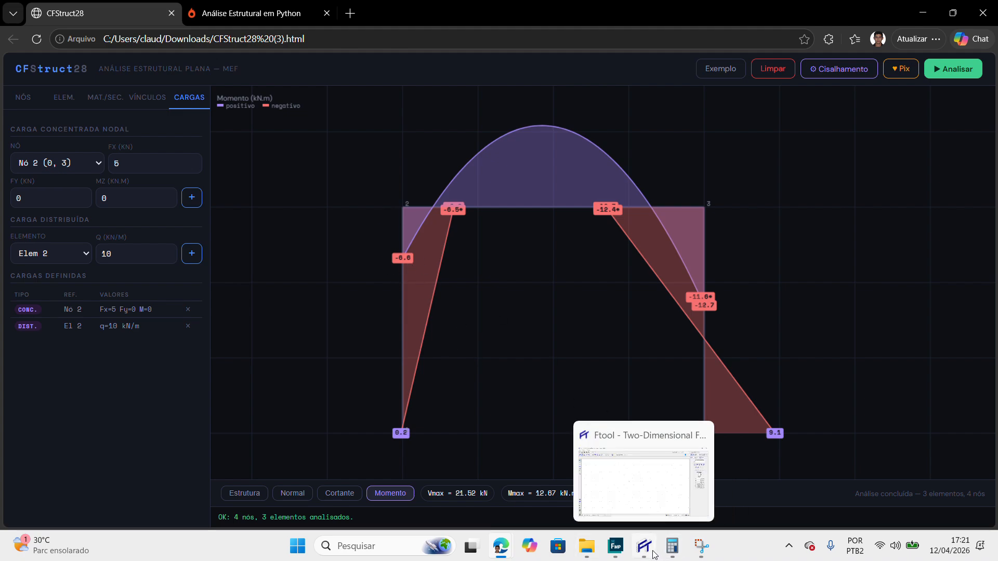
left_click(612, 552)
scroll(544, 358, "down", 5)
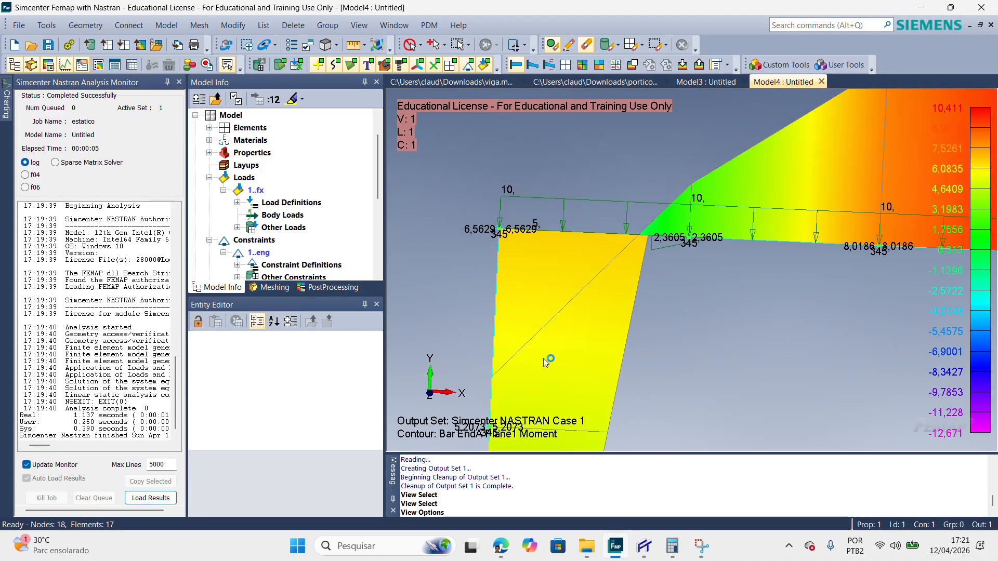
scroll(774, 288, "up", 4)
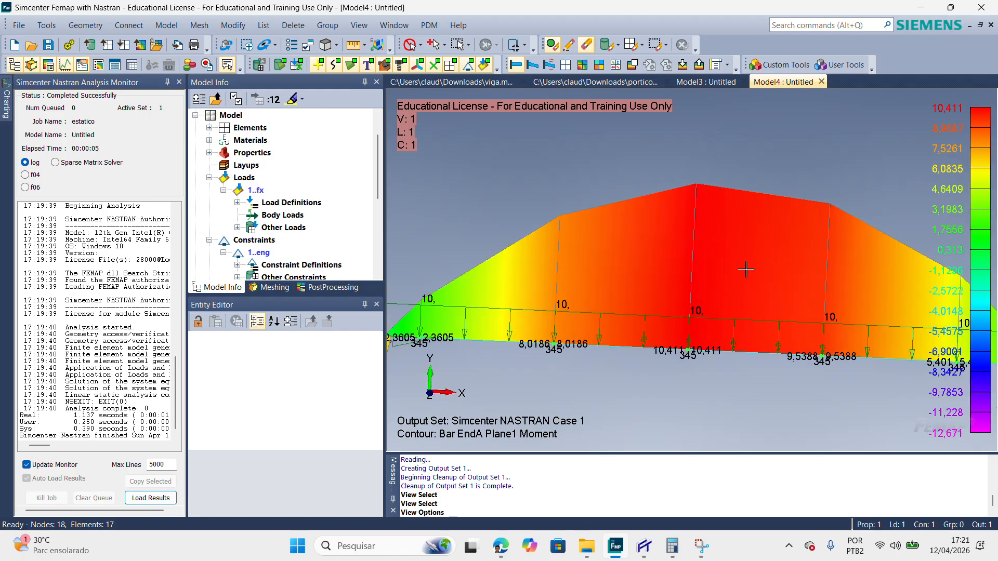
scroll(691, 188, "up", 4)
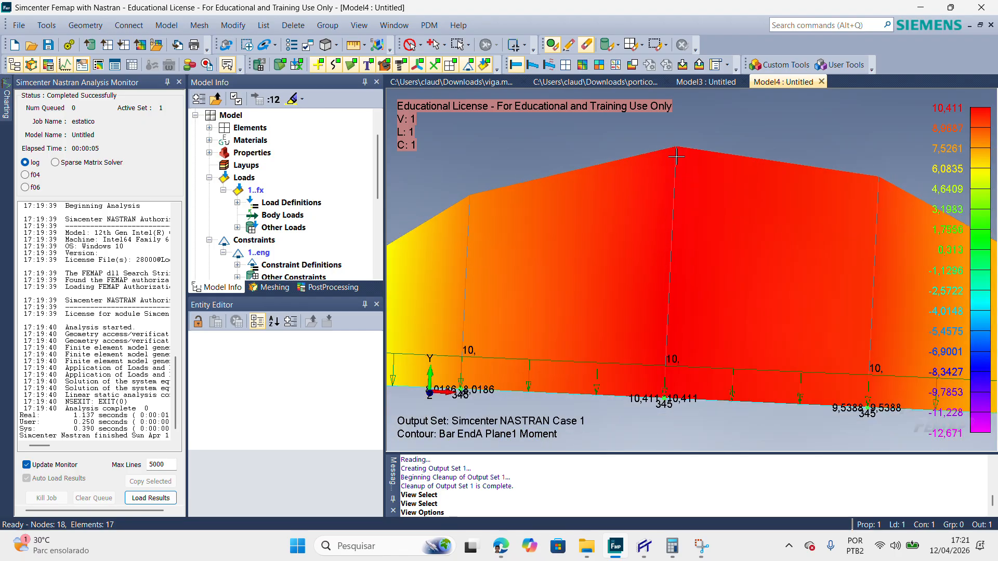
scroll(674, 304, "down", 1)
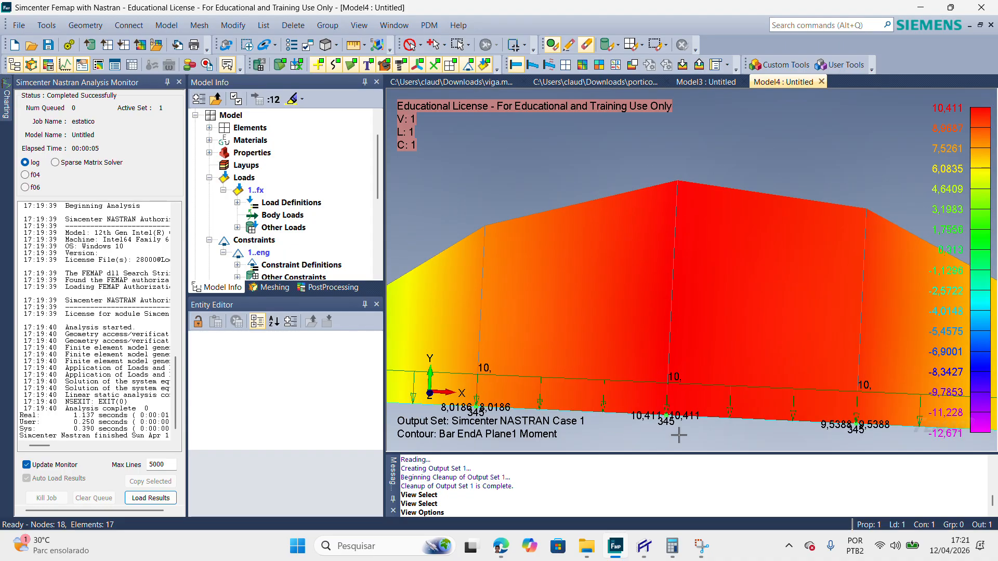
Step: Switch to CFStruct28 and examine the moment diagram along the beam span and at the ends of both columns
mouse_move(501, 546)
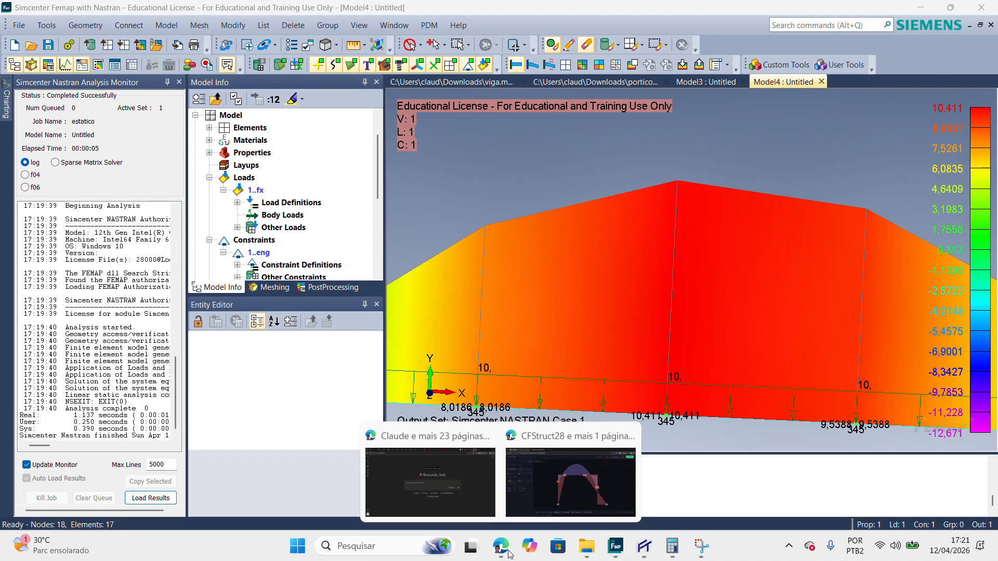
left_click(548, 501)
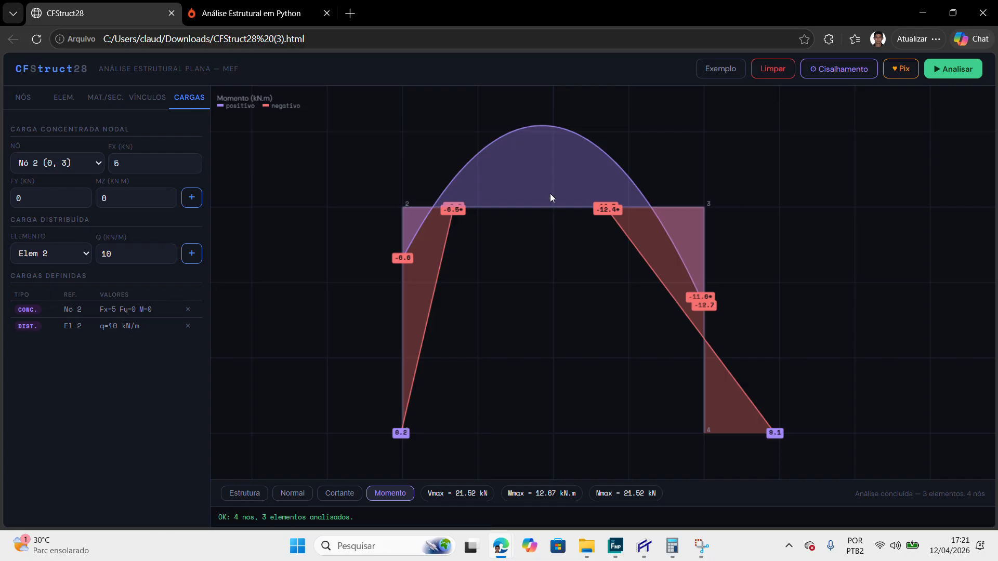
scroll(551, 194, "up", 8)
scroll(541, 201, "down", 8)
scroll(533, 203, "up", 5)
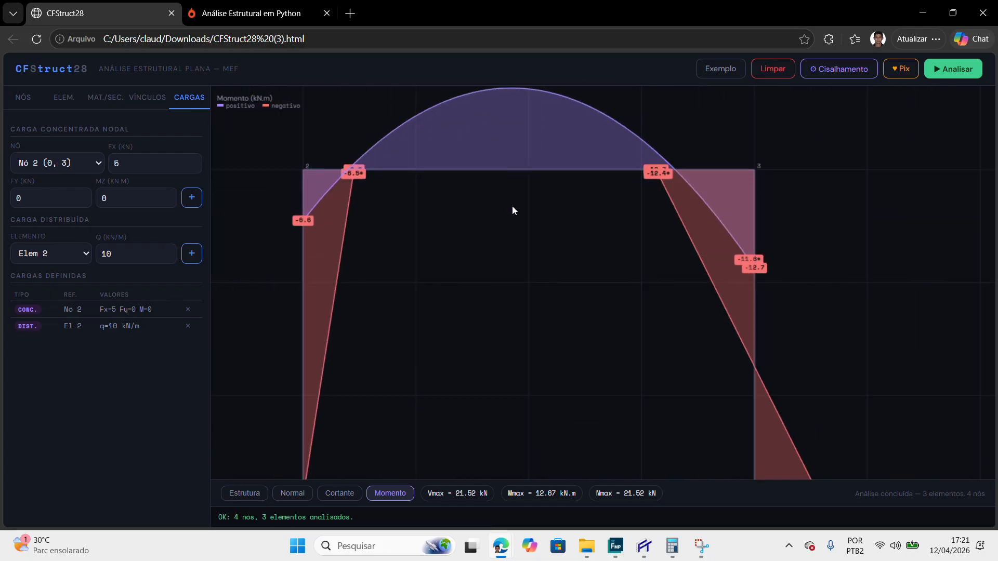
scroll(512, 207, "up", 2)
left_click_drag(513, 207, 492, 282)
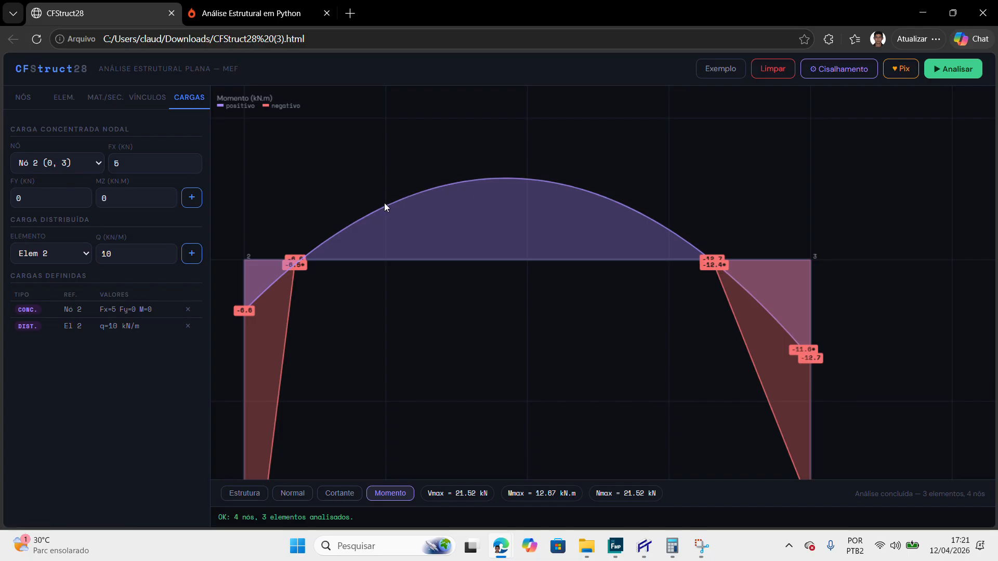
left_click_drag(384, 202, 348, 222)
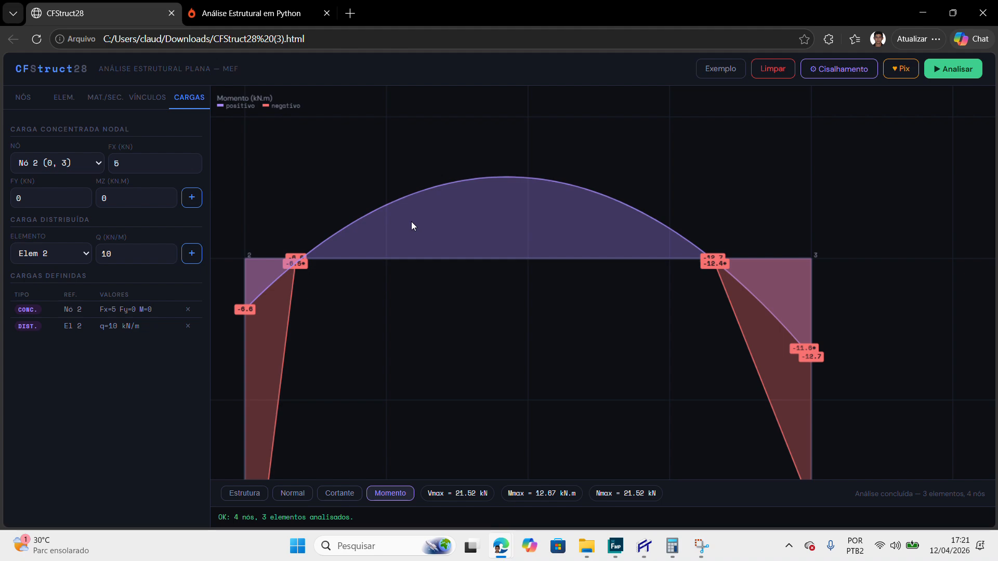
scroll(410, 221, "down", 2)
scroll(460, 242, "up", 5)
scroll(459, 242, "down", 3)
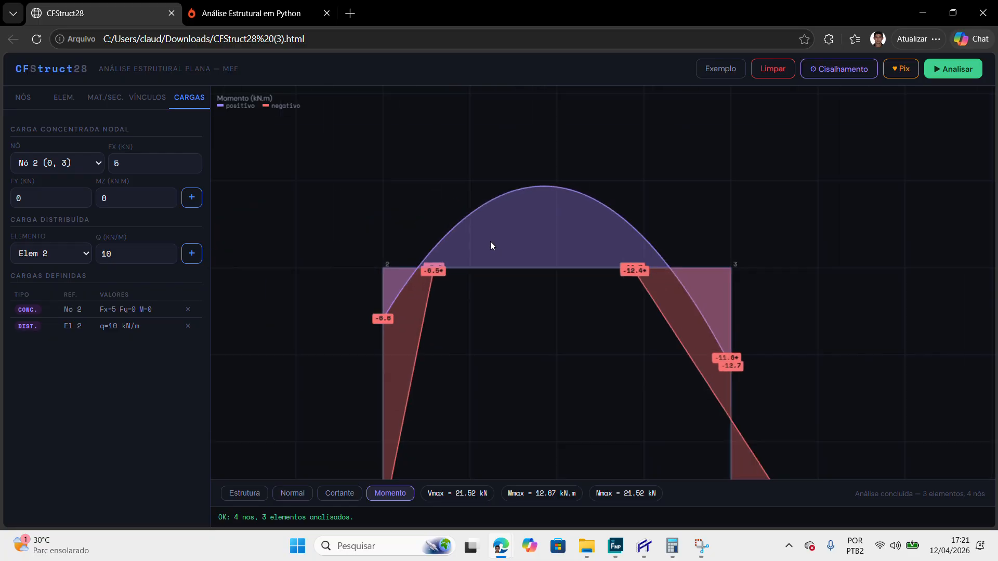
scroll(448, 292, "up", 1)
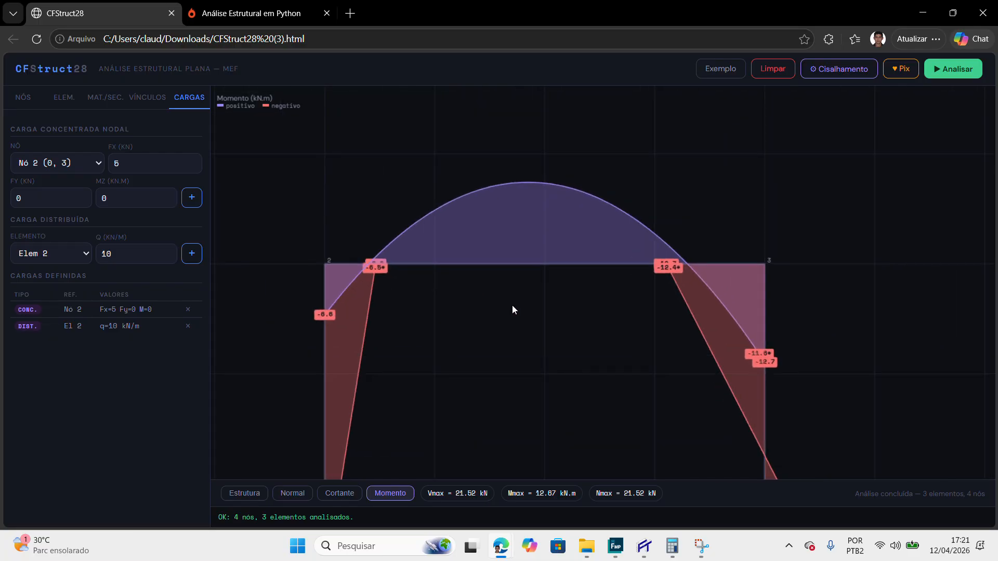
left_click_drag(512, 305, 553, 242)
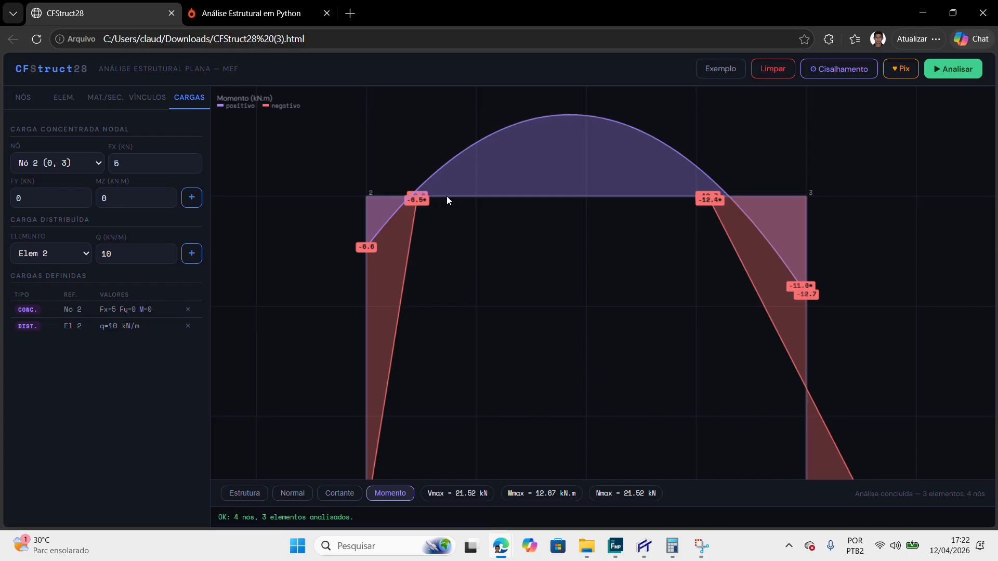
left_click_drag(514, 202, 511, 240)
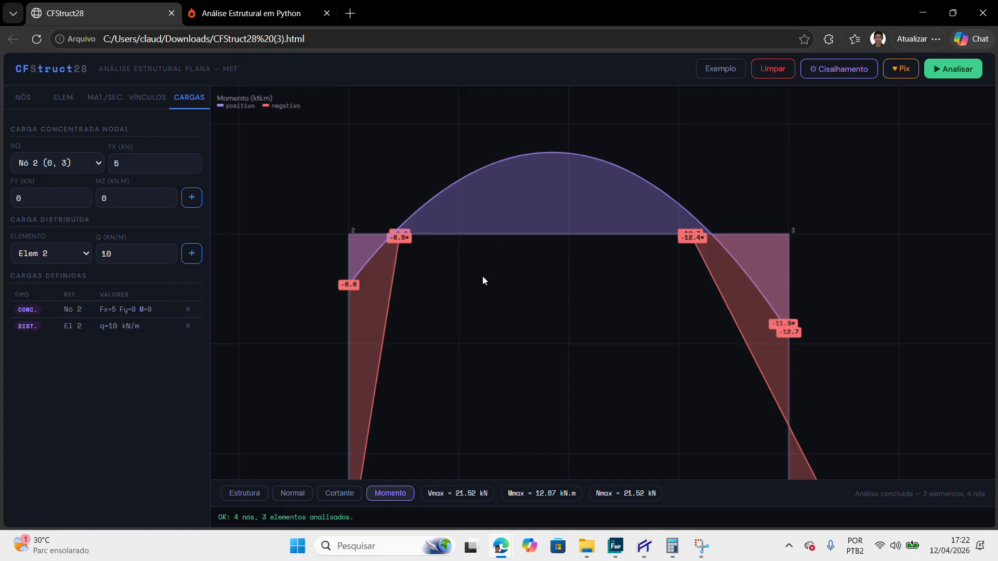
scroll(482, 288, "down", 1)
left_click_drag(476, 283, 459, 209)
scroll(459, 210, "down", 1)
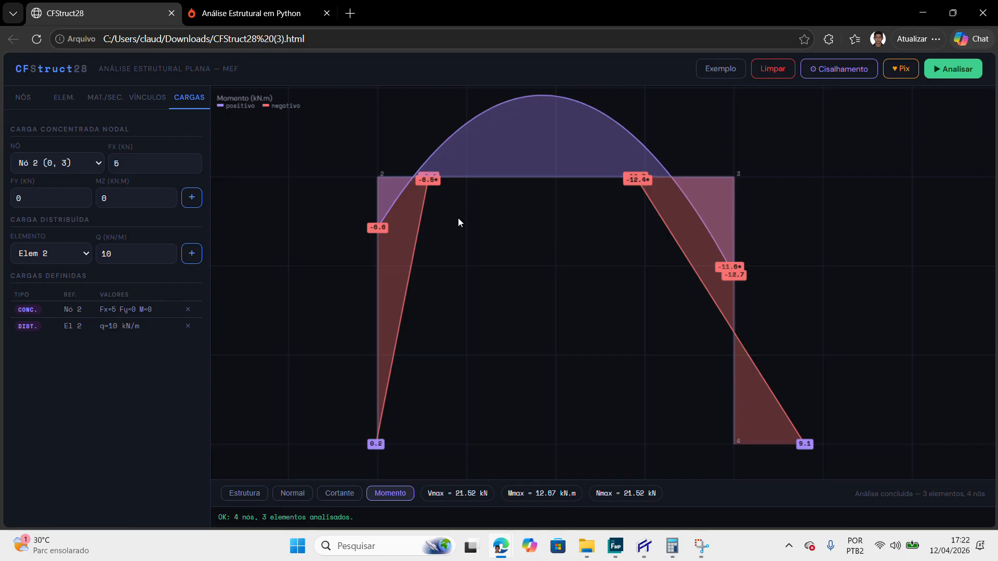
scroll(469, 264, "up", 1)
scroll(487, 267, "down", 1)
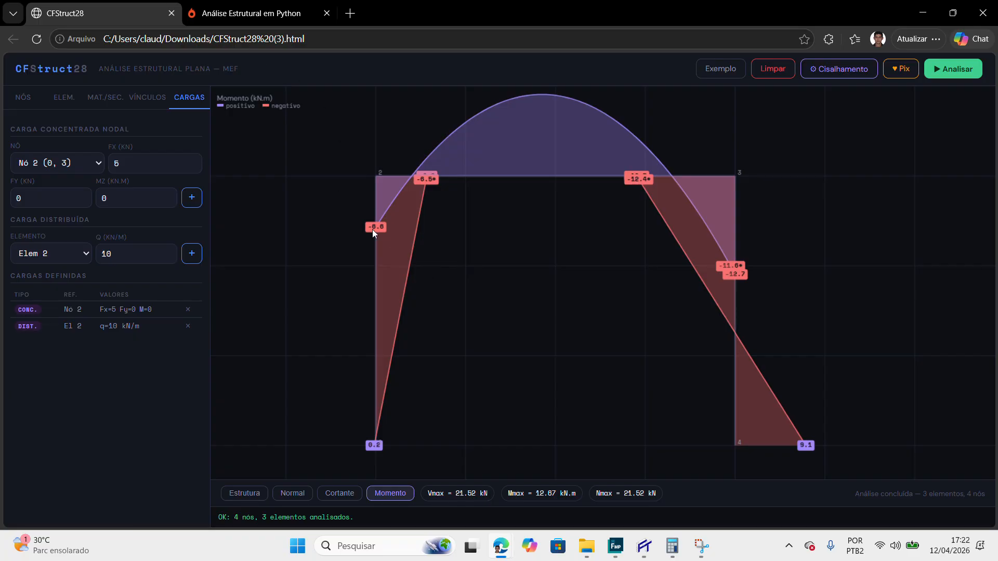
Step: Switch to the Análise Estrutural em Python course page and read its introduction, content summary and instructor description
left_click(254, 14)
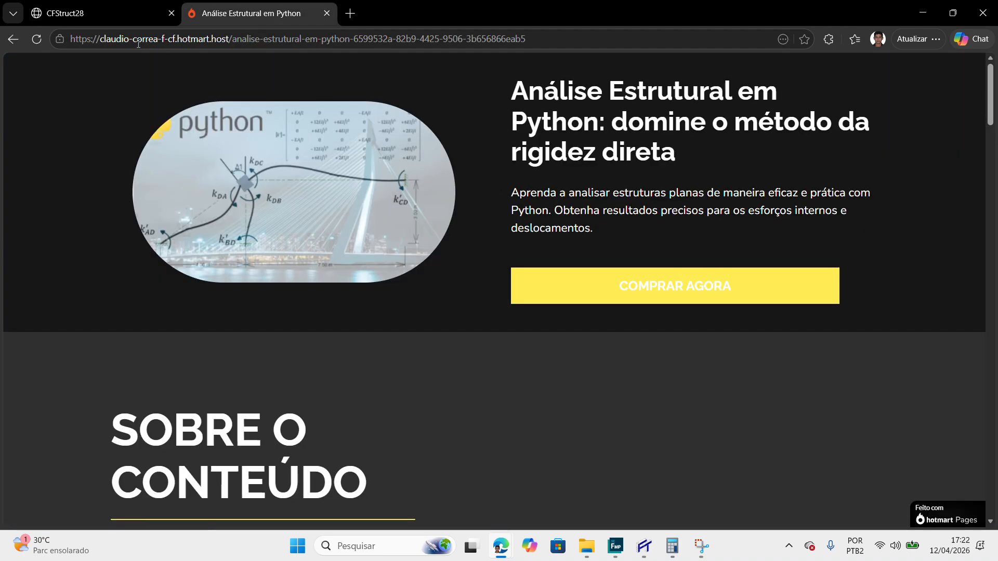
left_click_drag(518, 89, 728, 124)
left_click(590, 93)
scroll(497, 156, "down", 5)
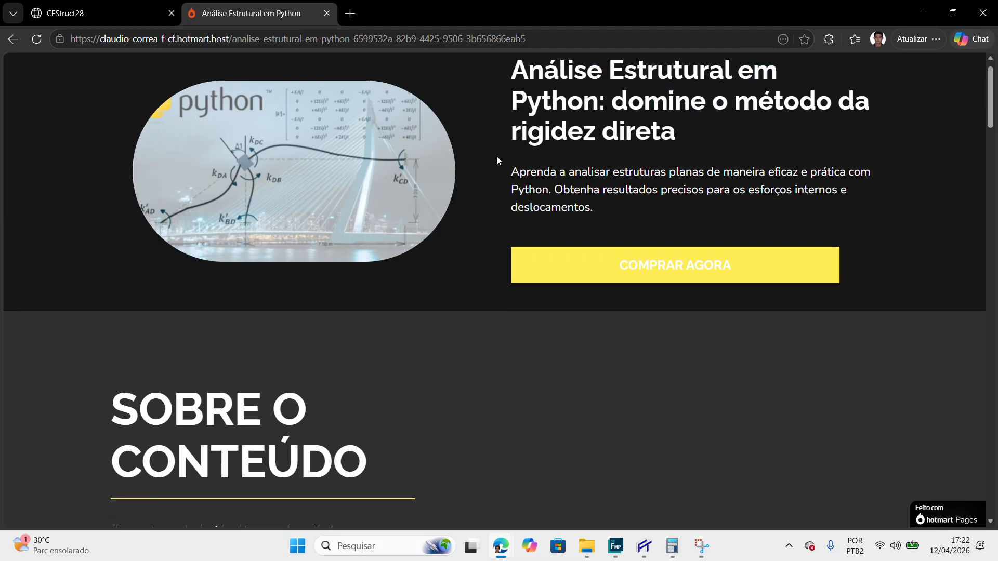
scroll(338, 191, "up", 4)
scroll(341, 191, "down", 4)
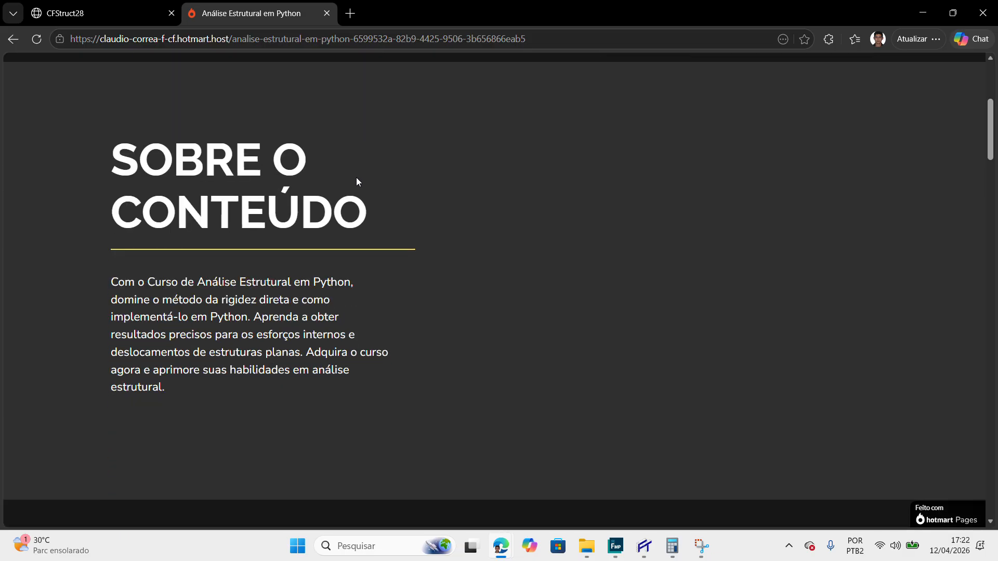
scroll(358, 198, "up", 5)
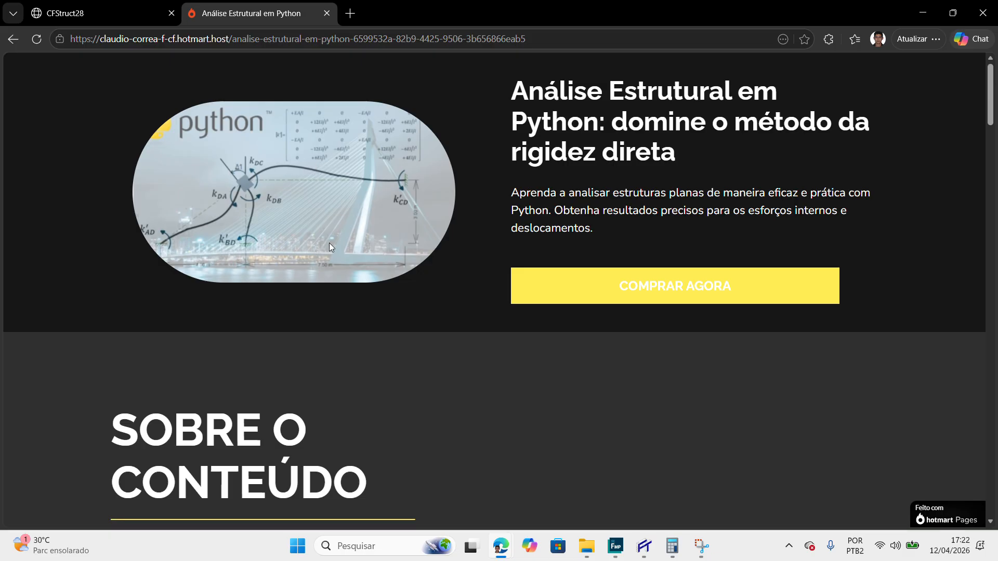
scroll(319, 151, "down", 5)
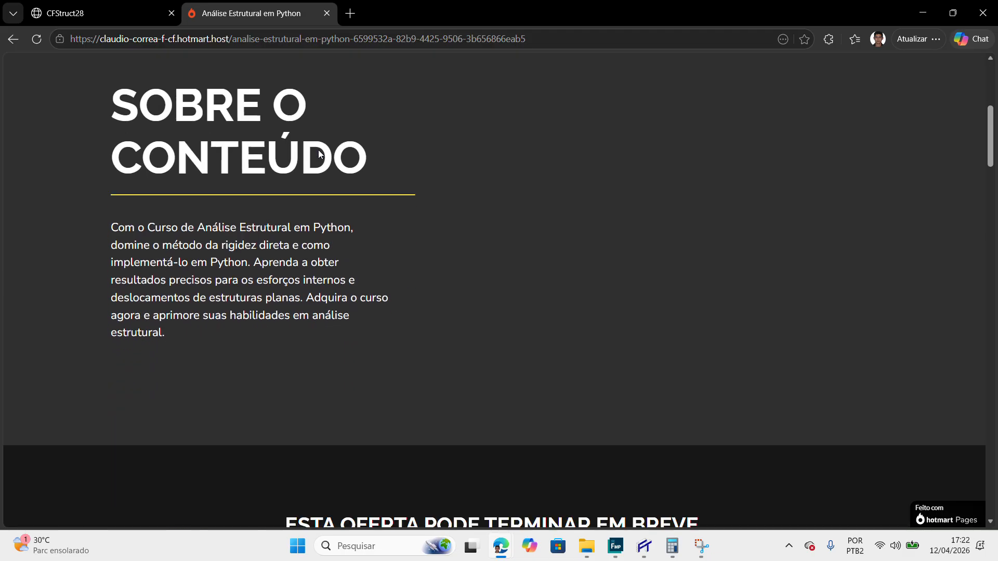
scroll(367, 179, "up", 2)
scroll(367, 179, "down", 5)
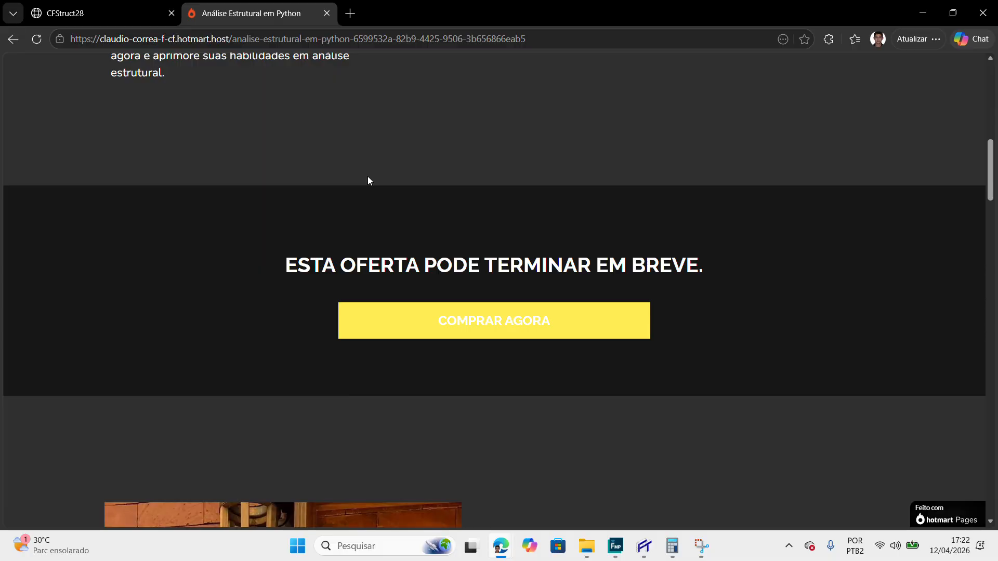
scroll(367, 177, "up", 1)
scroll(367, 176, "down", 10)
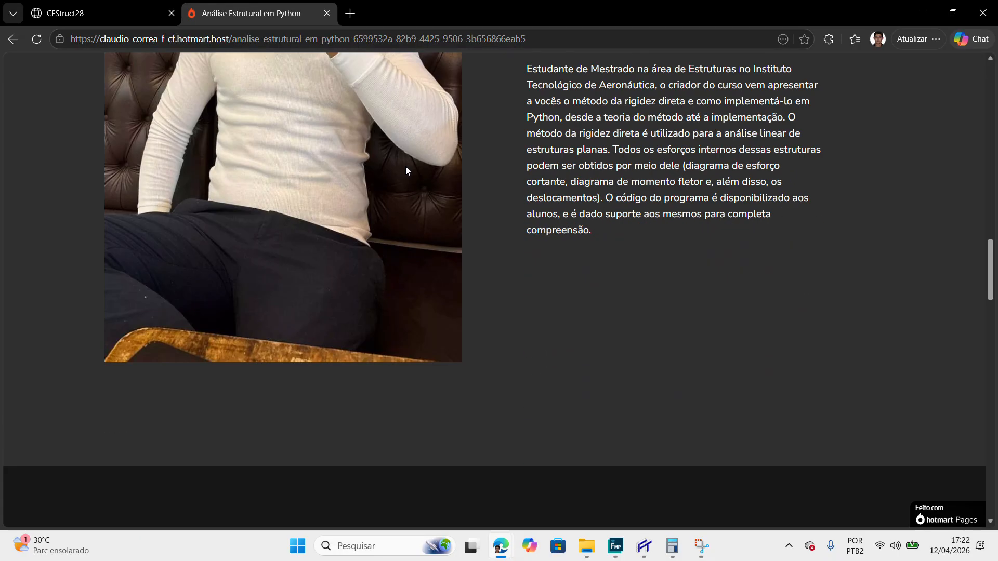
Step: Examine the price offer further down the course page
scroll(406, 171, "down", 15)
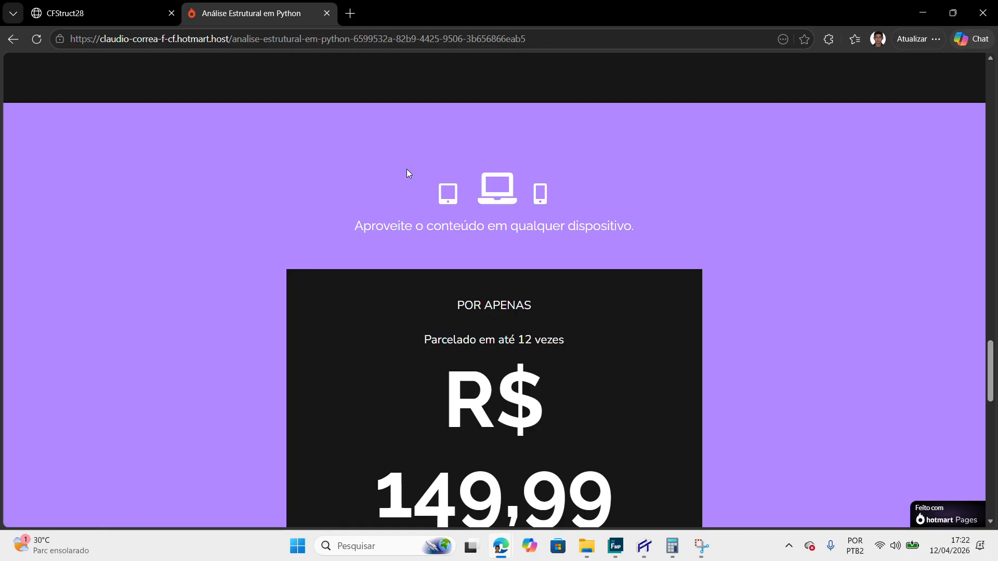
scroll(386, 173, "down", 4)
scroll(401, 262, "down", 1)
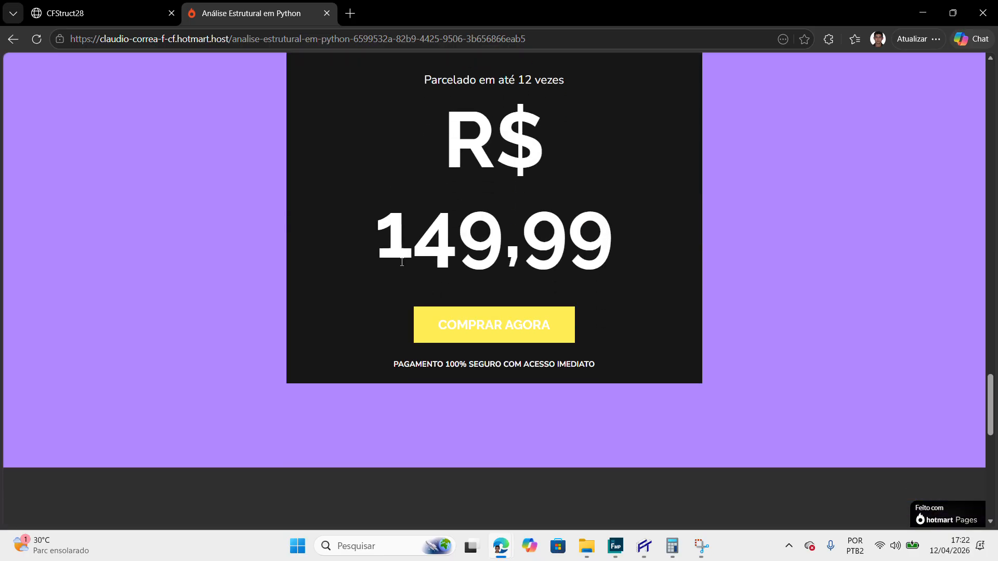
scroll(364, 280, "up", 3)
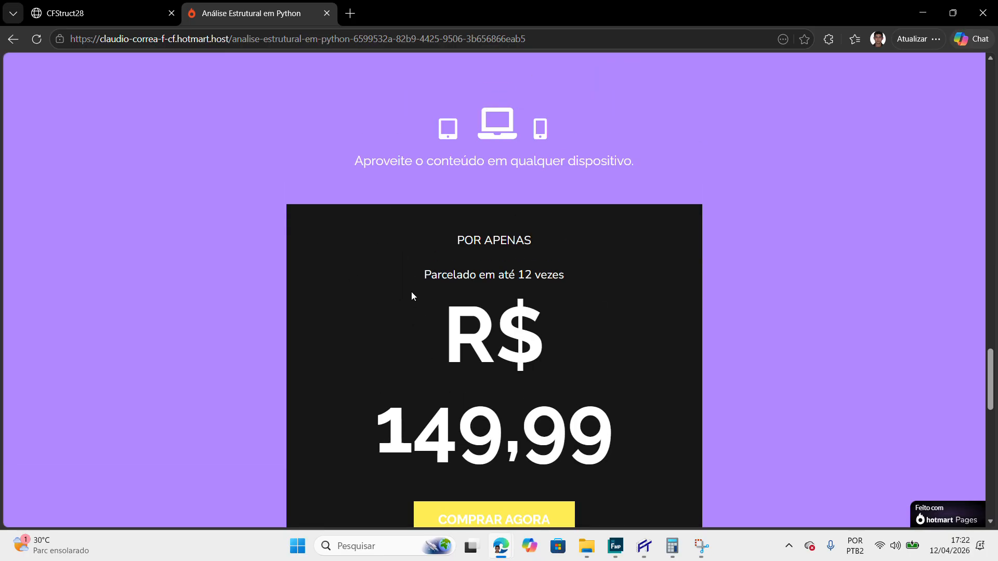
scroll(410, 292, "down", 1)
scroll(369, 344, "up", 1)
scroll(607, 450, "up", 1)
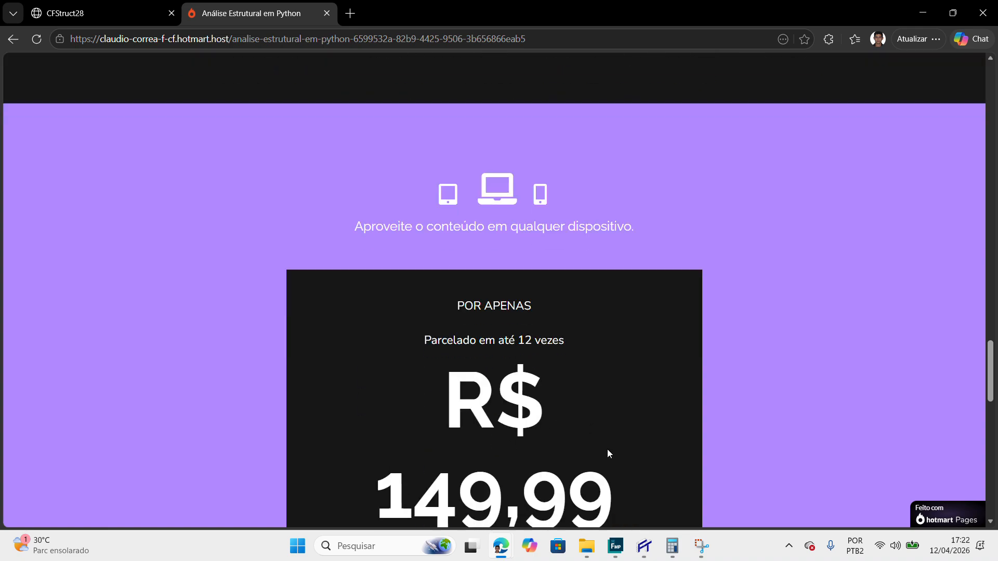
Step: Switch to the Calculator and multiply the course price of 149,99 by 0,7
left_click(672, 546)
left_click(238, 470)
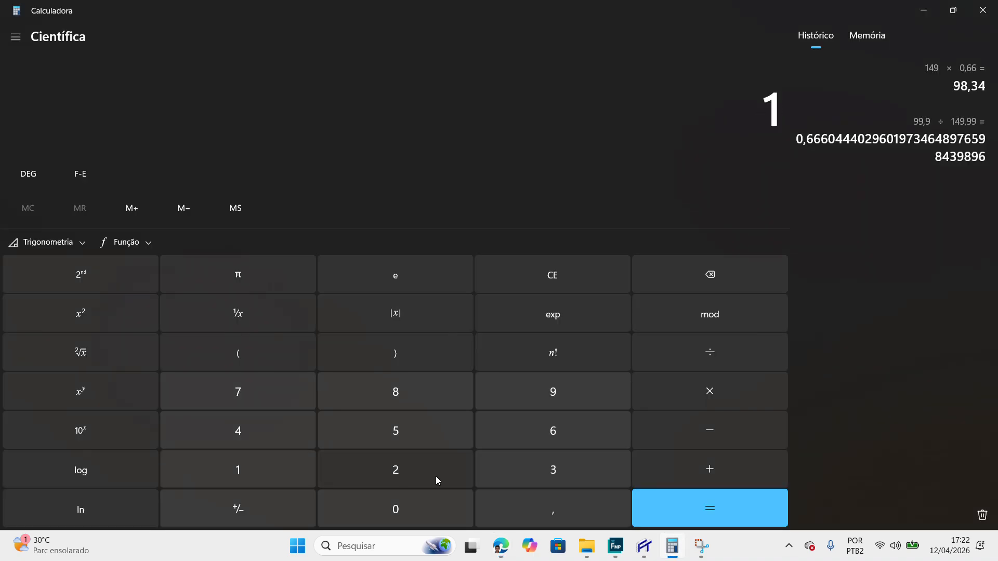
left_click(274, 435)
left_click(596, 404)
left_click(566, 494)
double_click(568, 391)
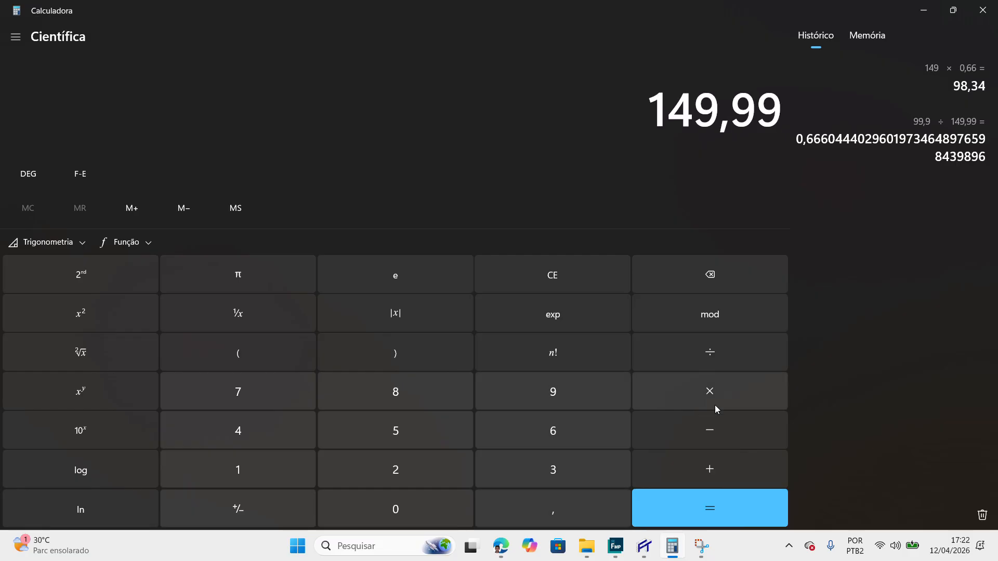
left_click(715, 404)
left_click(599, 499)
left_click(291, 391)
left_click(709, 513)
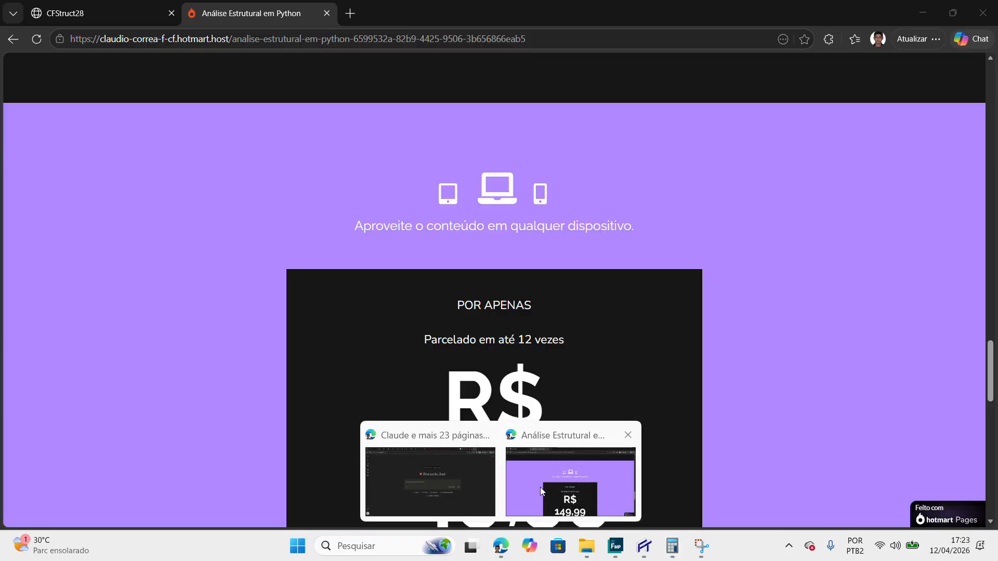
Step: Return to the beginning of the course page, and switch back to the CFStruct28 moment diagram
left_click(593, 457)
scroll(602, 388, "up", 20)
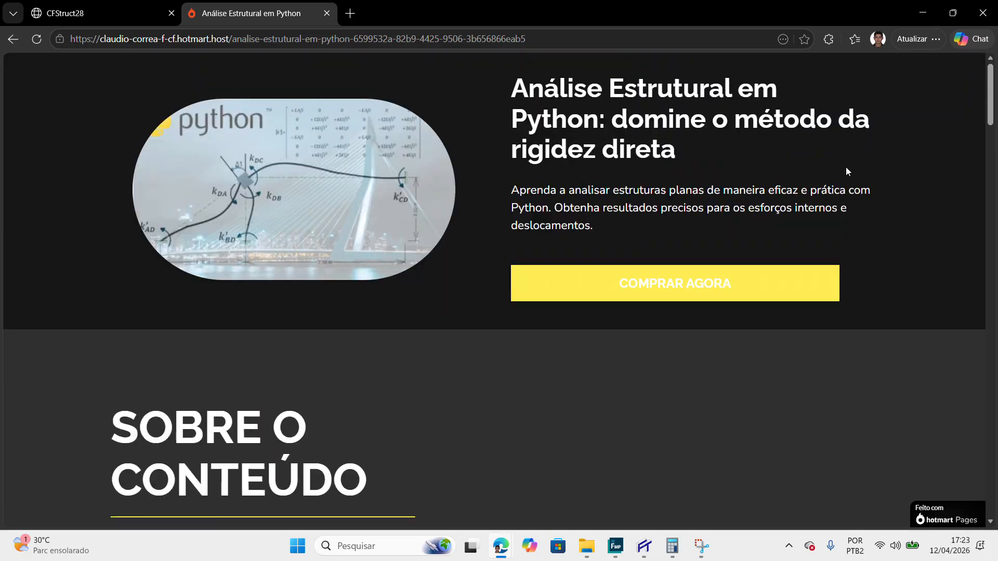
left_click(99, 13)
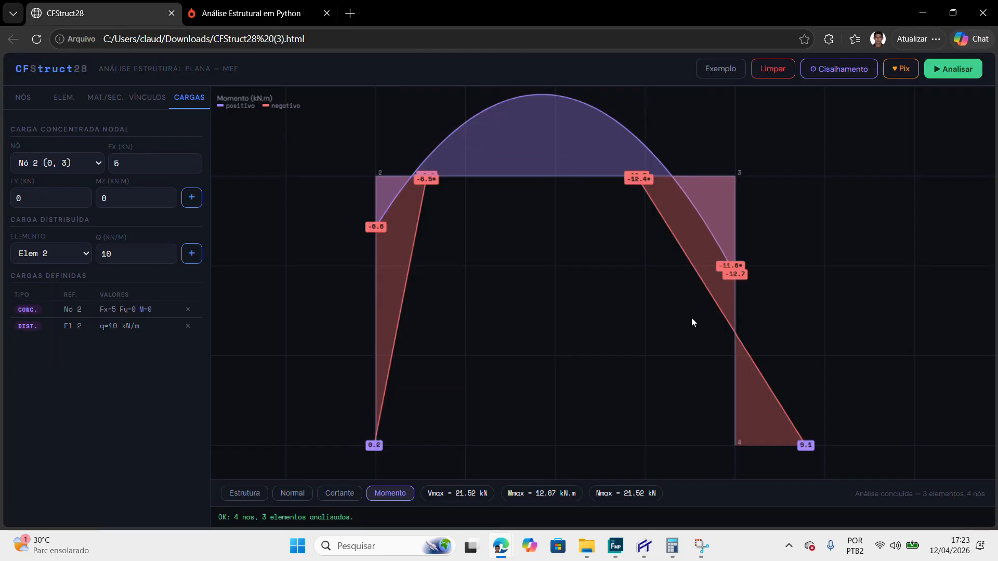
Step: Switch to Femap and examine the moment labels where the beam meets the right column
left_click(615, 546)
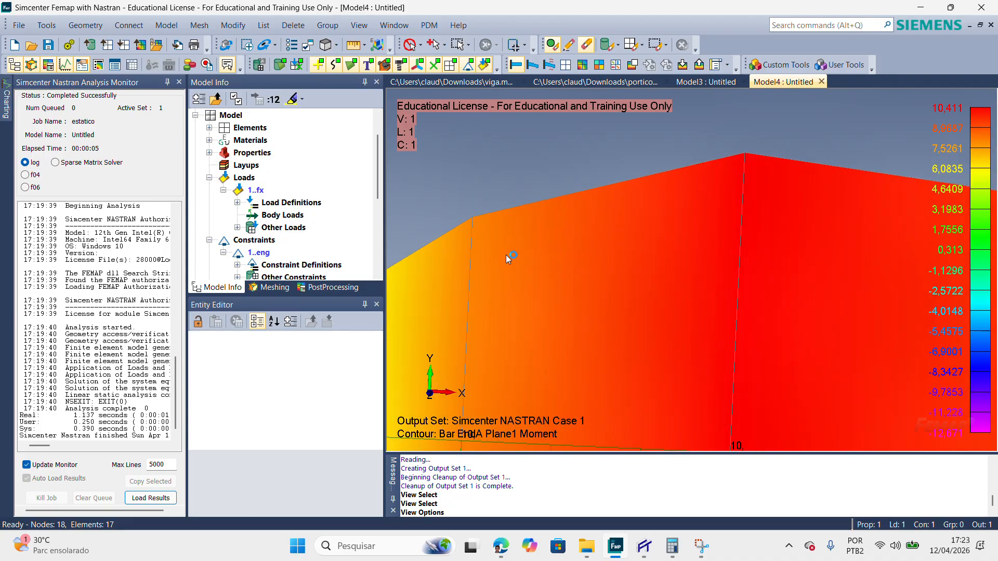
scroll(508, 260, "down", 10)
scroll(743, 353, "up", 4)
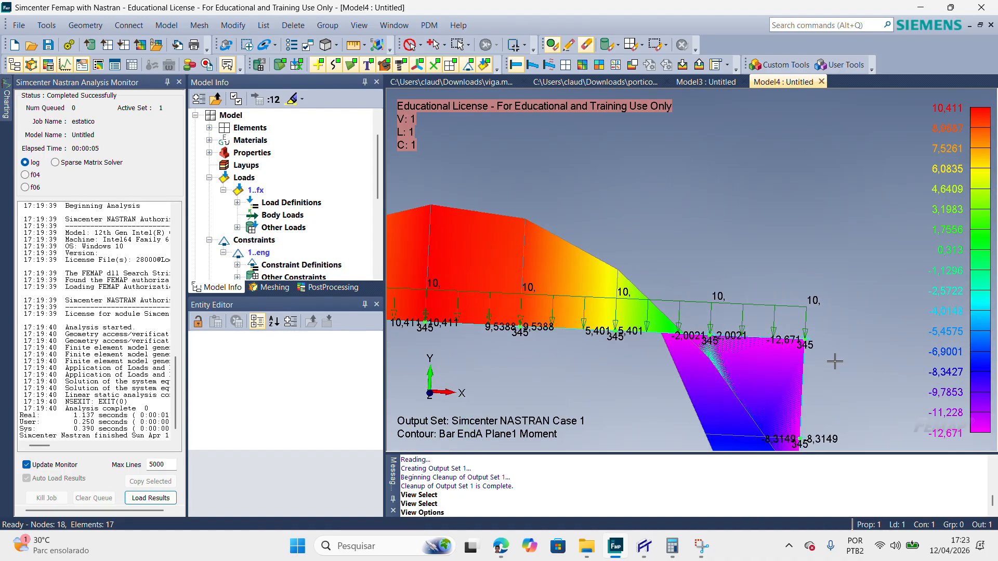
scroll(835, 362, "up", 2)
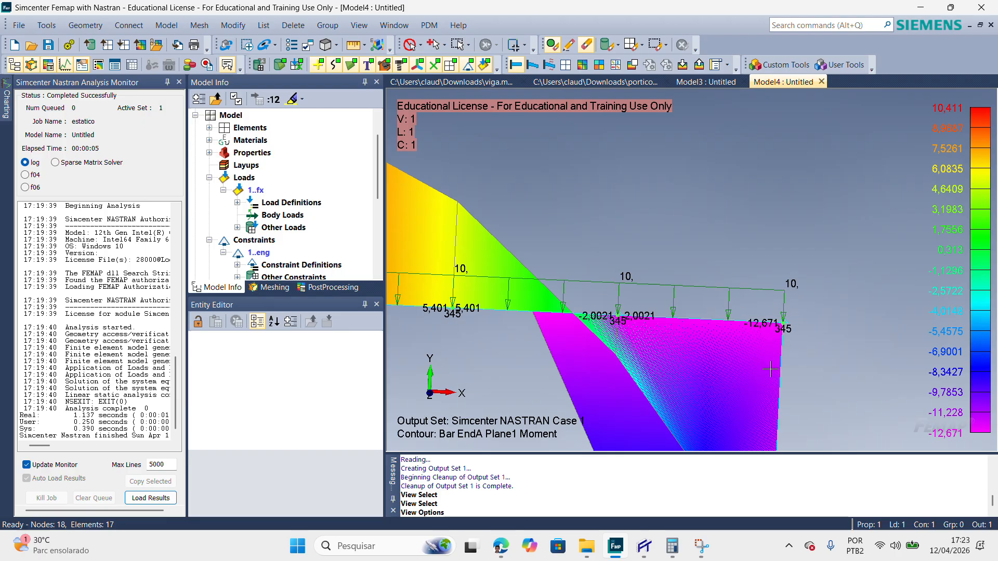
scroll(555, 241, "down", 5)
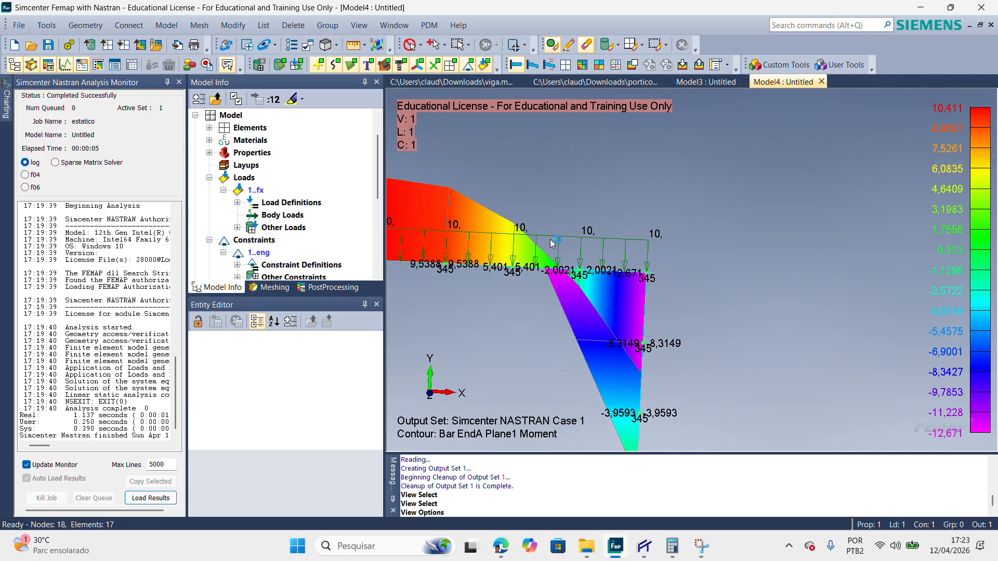
scroll(627, 321, "up", 3)
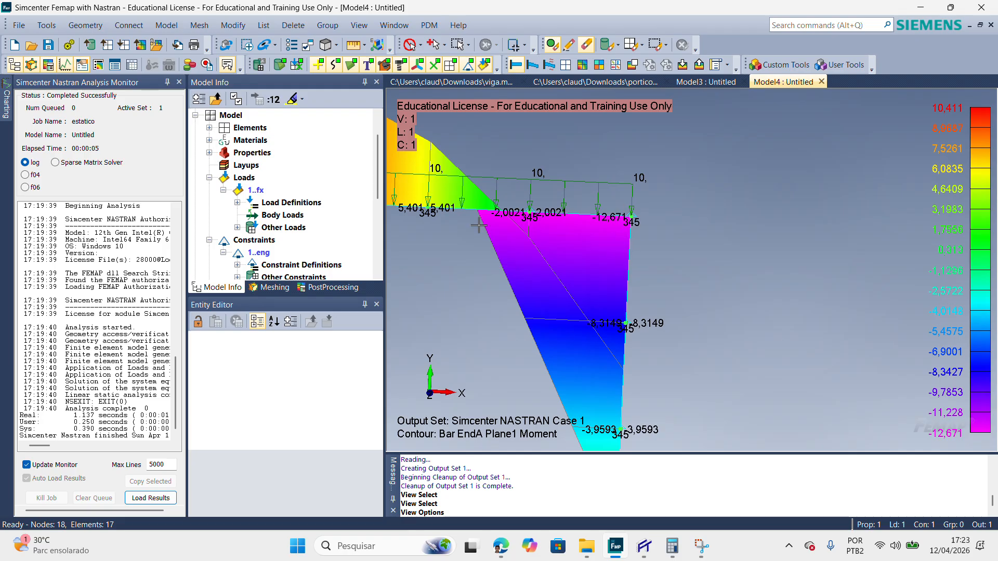
scroll(570, 254, "up", 1)
scroll(590, 309, "down", 2)
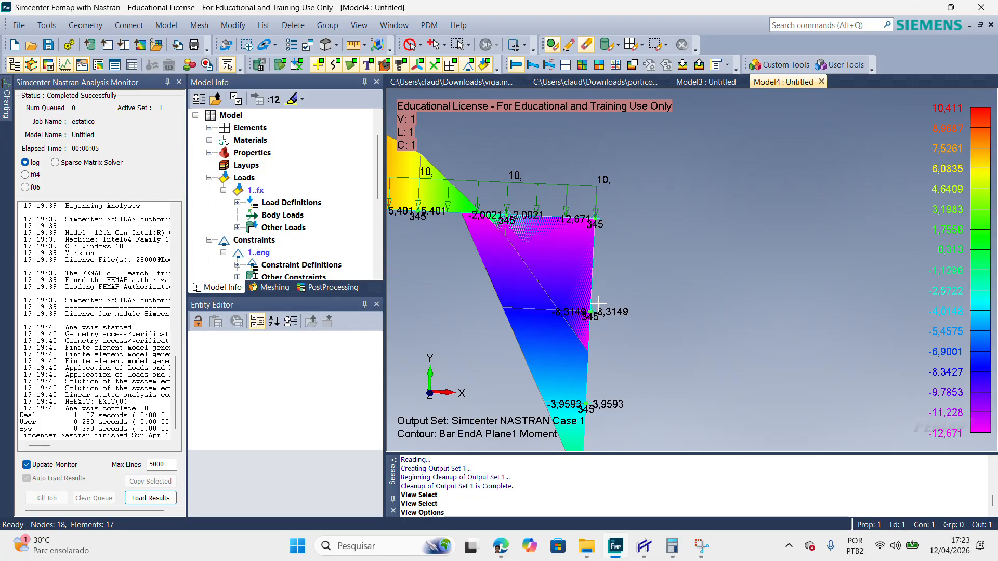
Step: Switch to CFStruct28 and examine the moment diagram closely around node 3, at the beam's right end
mouse_move(501, 546)
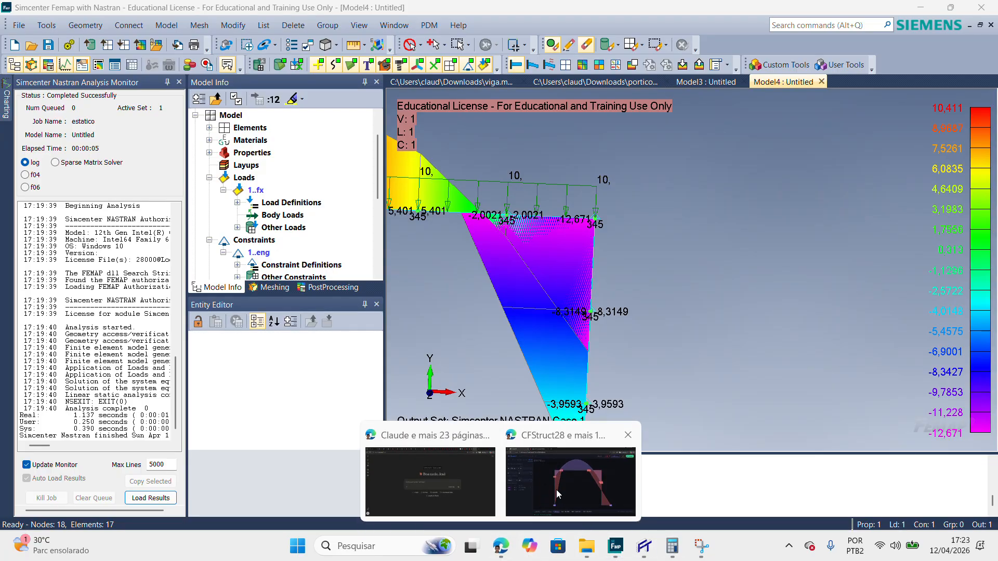
left_click(558, 492)
scroll(631, 181, "up", 6)
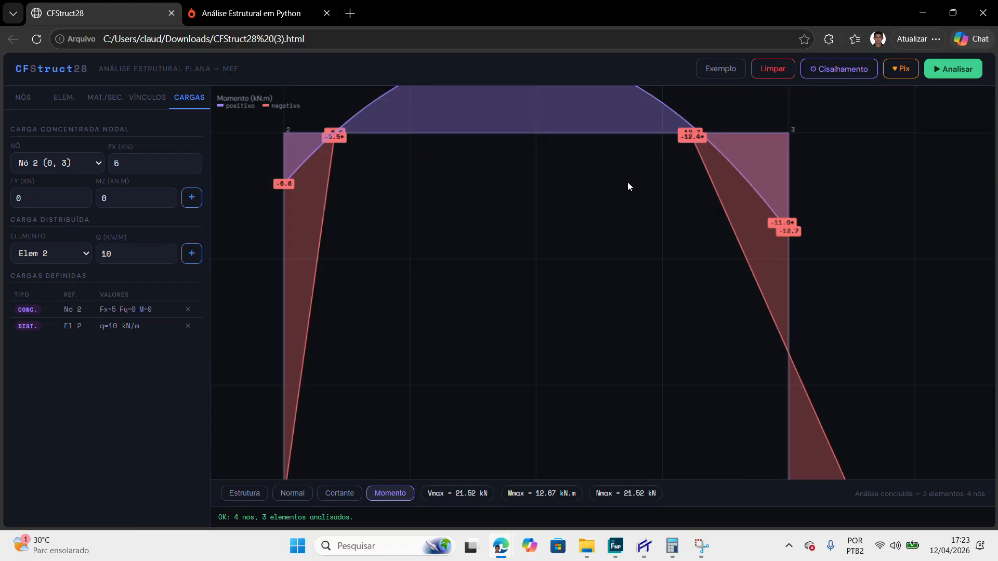
scroll(660, 169, "down", 4)
left_click_drag(689, 151, 621, 226)
scroll(619, 224, "up", 9)
left_click_drag(733, 184, 621, 256)
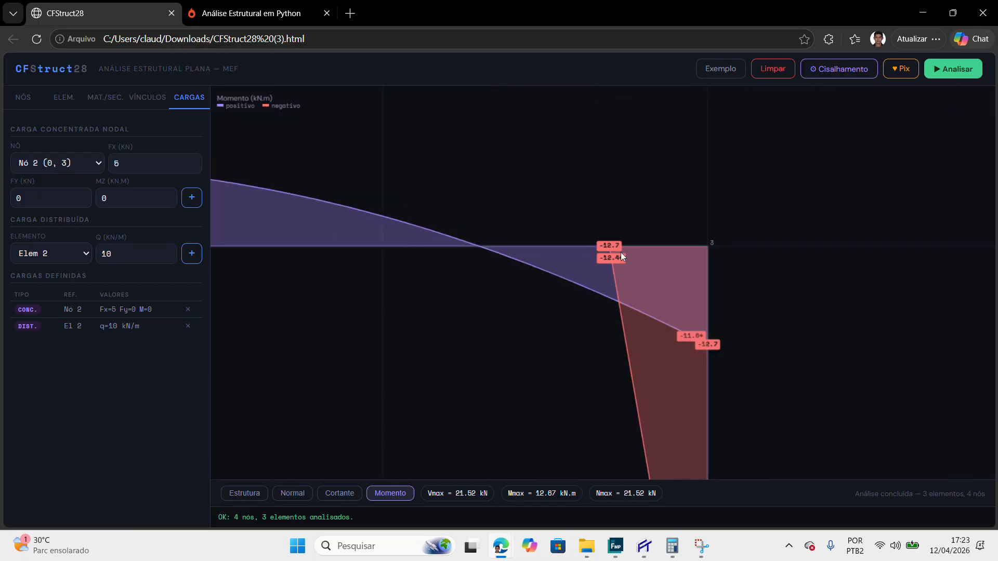
Step: Return to Femap and recheck the moment contour at the frame's upper right corner from a slightly rotated view
left_click(615, 546)
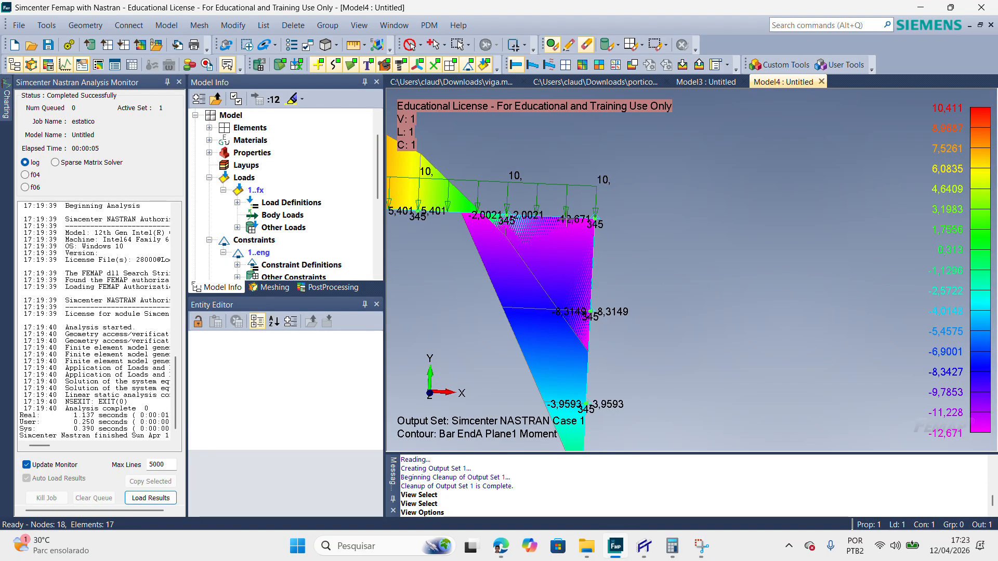
middle_click_drag(615, 310, 665, 258)
scroll(657, 279, "up", 1)
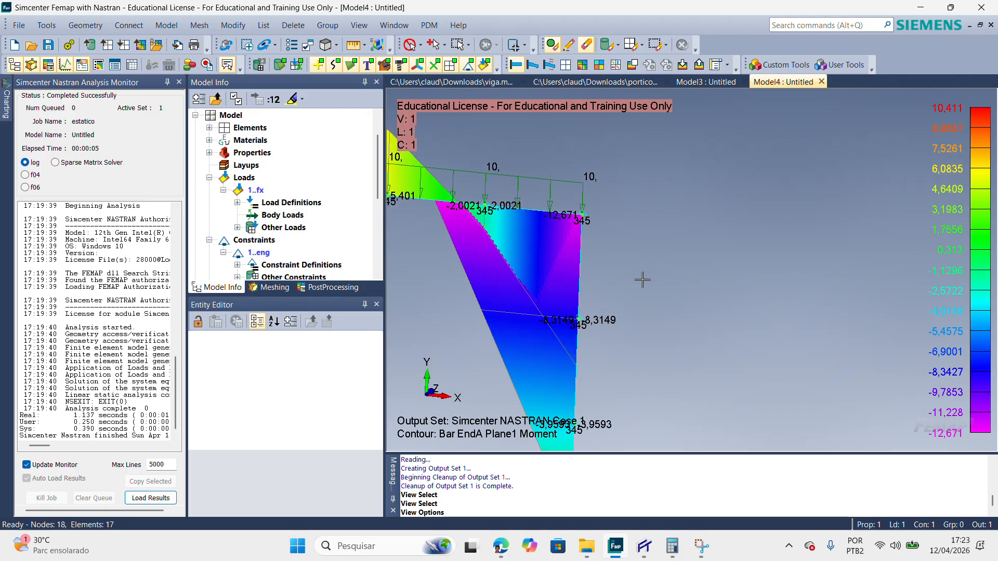
scroll(643, 280, "down", 2)
scroll(581, 258, "down", 1)
scroll(582, 247, "up", 2)
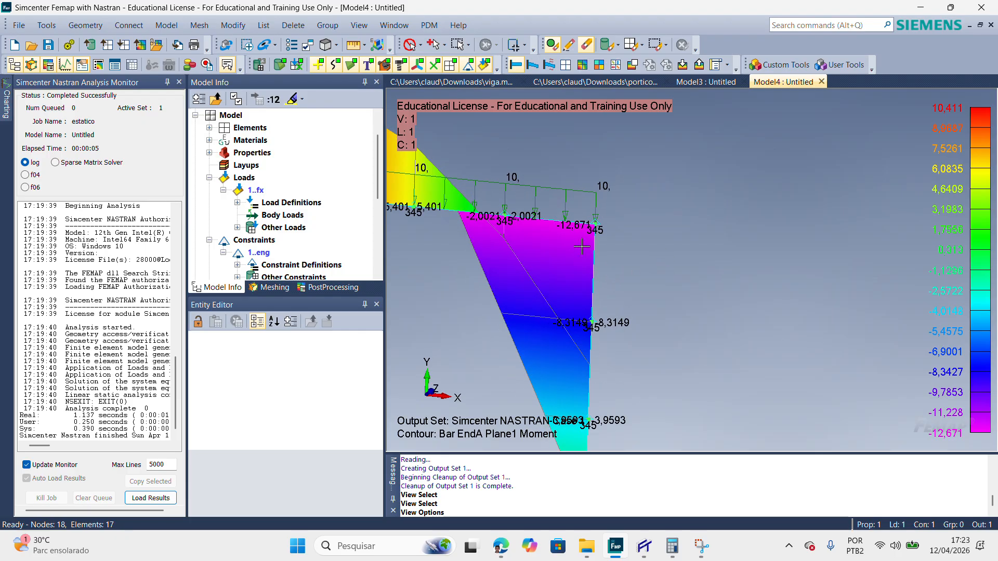
scroll(582, 247, "up", 2)
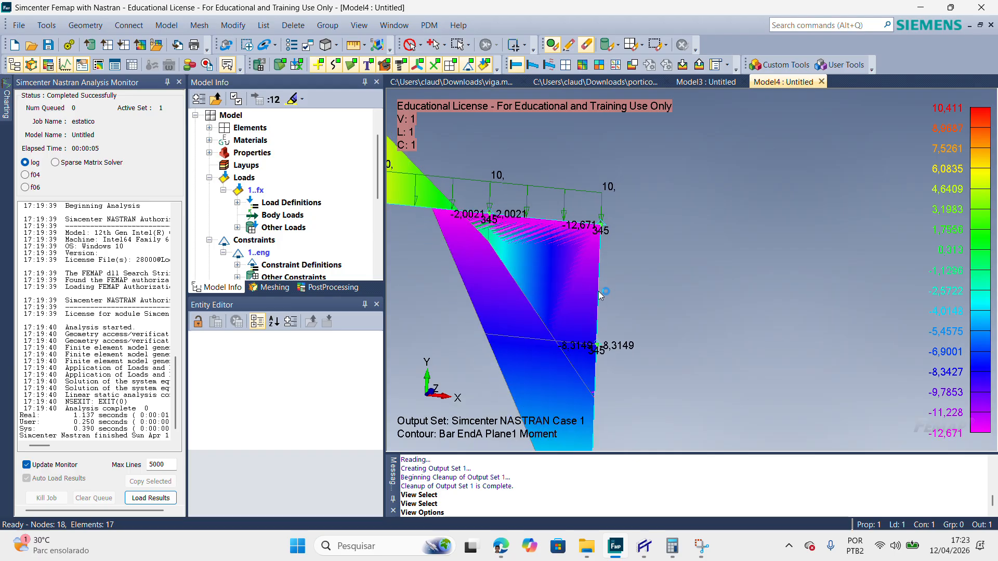
scroll(599, 296, "down", 3)
Step: Switch to CFStruct28 and compare the beam and column moment labels meeting at node 3
left_click(501, 546)
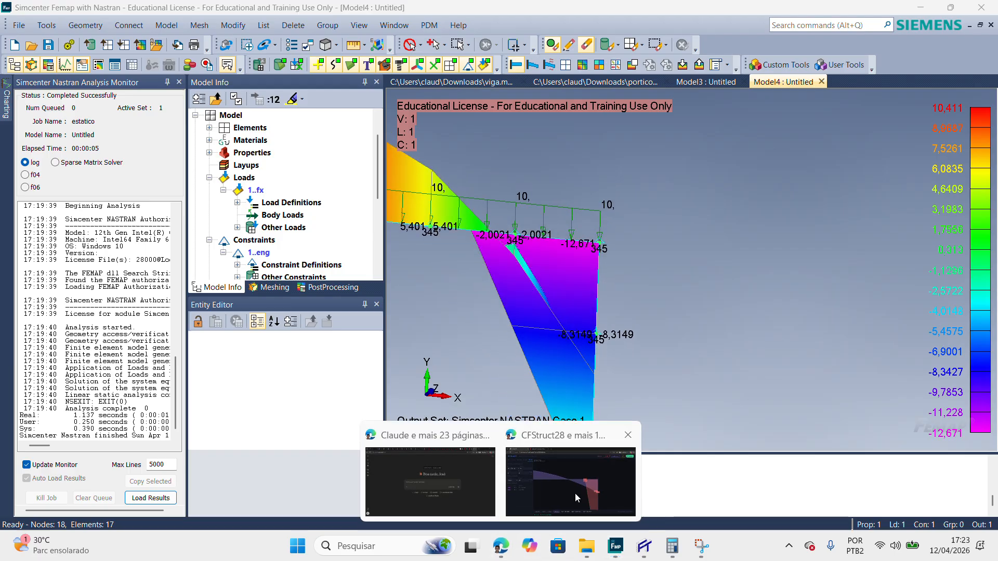
left_click(575, 496)
scroll(603, 248, "up", 3)
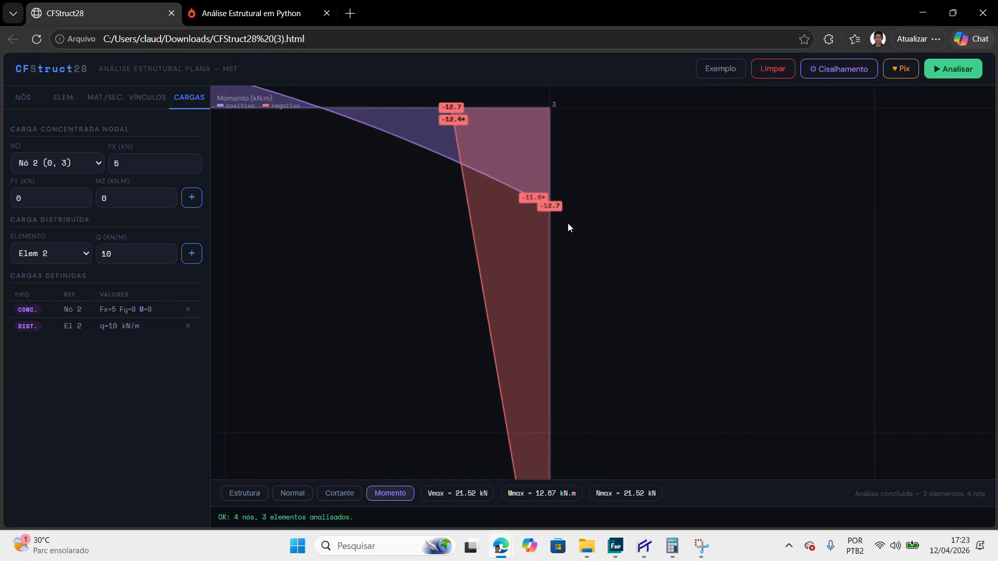
mouse_move(590, 260)
left_mouse_down()
mouse_move(612, 261)
mouse_move(592, 261)
left_mouse_up()
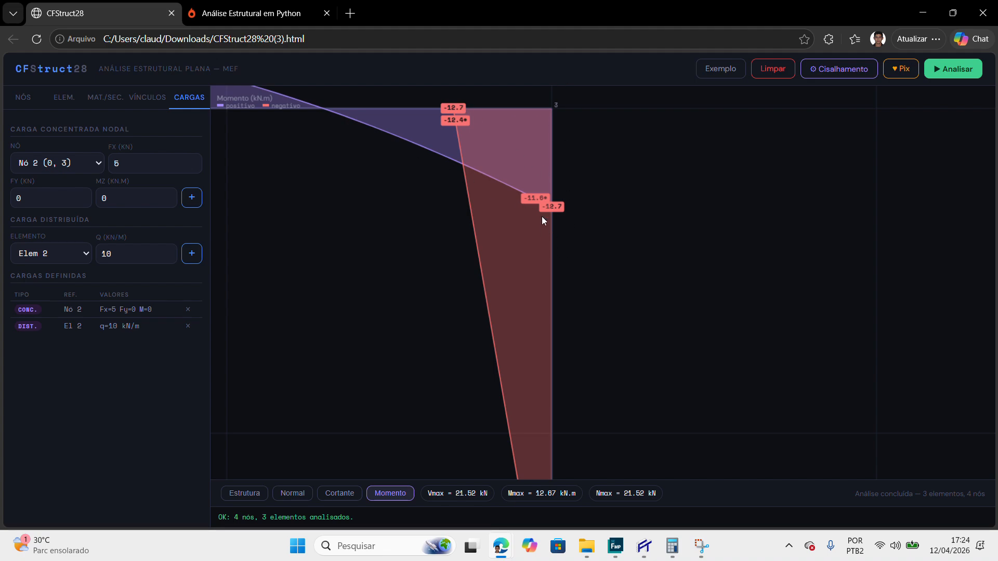
left_click_drag(560, 211, 482, 325)
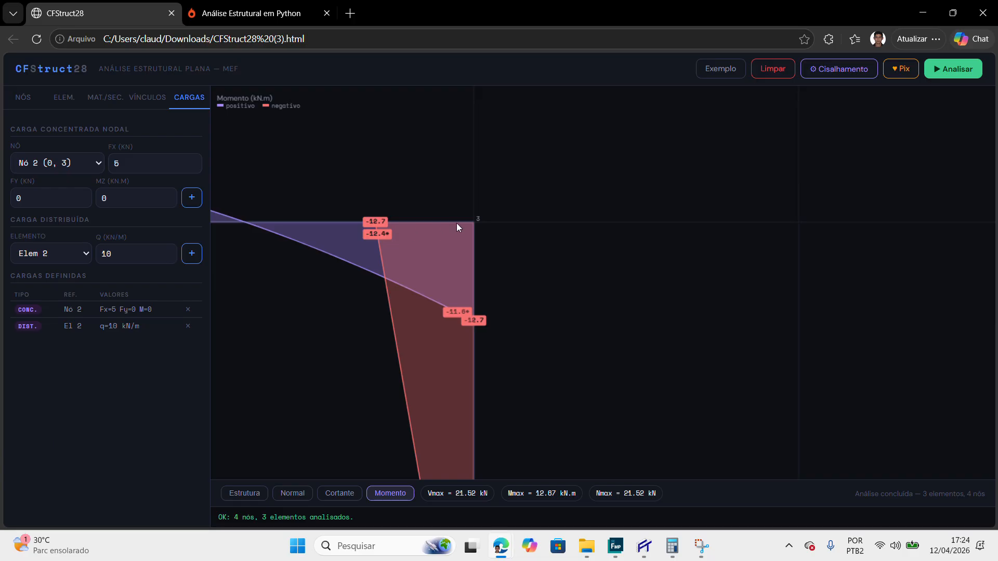
Step: Examine the moment diagram down the right column to its base at node 4
left_click_drag(516, 376, 612, 129)
left_click_drag(583, 289, 591, 90)
left_click_drag(613, 405, 581, 146)
scroll(566, 352, "down", 4)
left_click_drag(567, 351, 490, 239)
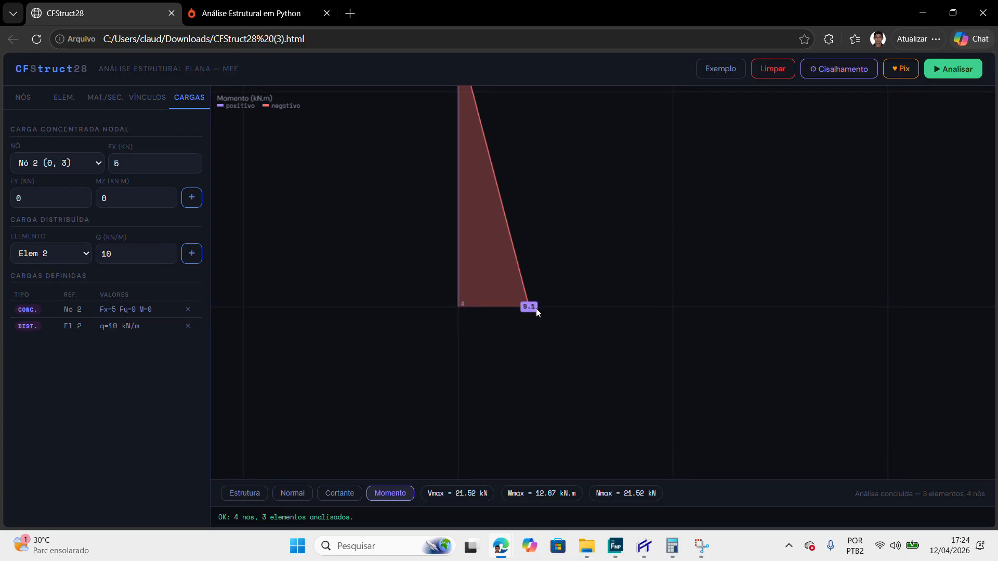
left_click_drag(535, 309, 464, 335)
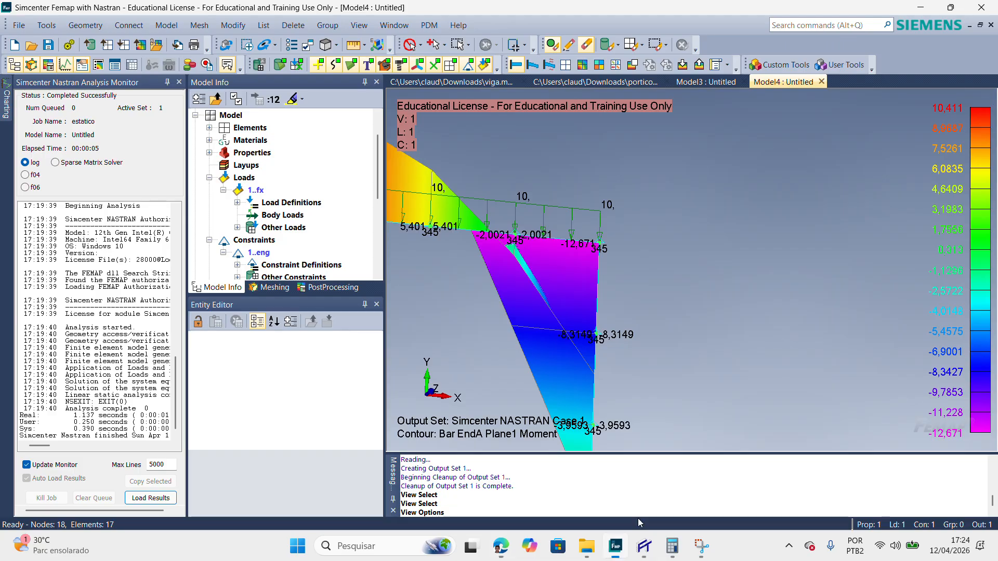
Step: Return to Femap and examine the moment contour along the right column from rotated views
left_click(615, 546)
scroll(582, 211, "down", 9)
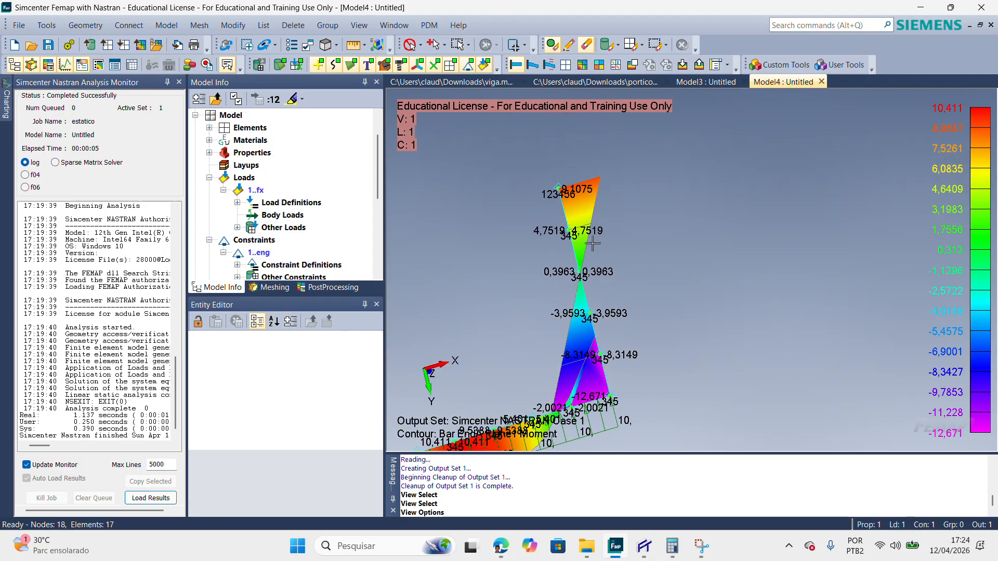
middle_click_drag(587, 270, 468, 395)
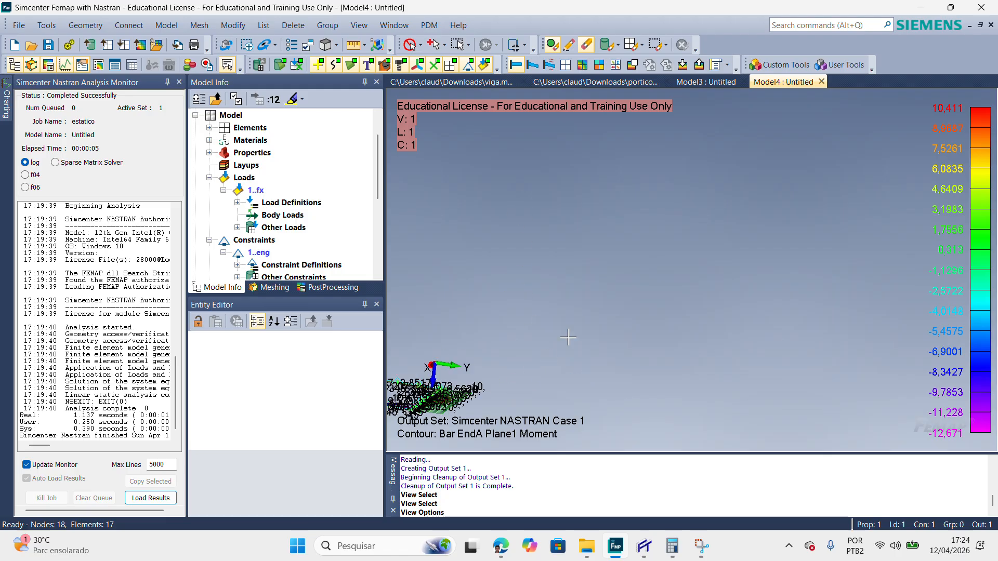
scroll(747, 316, "up", 3)
scroll(618, 344, "down", 4)
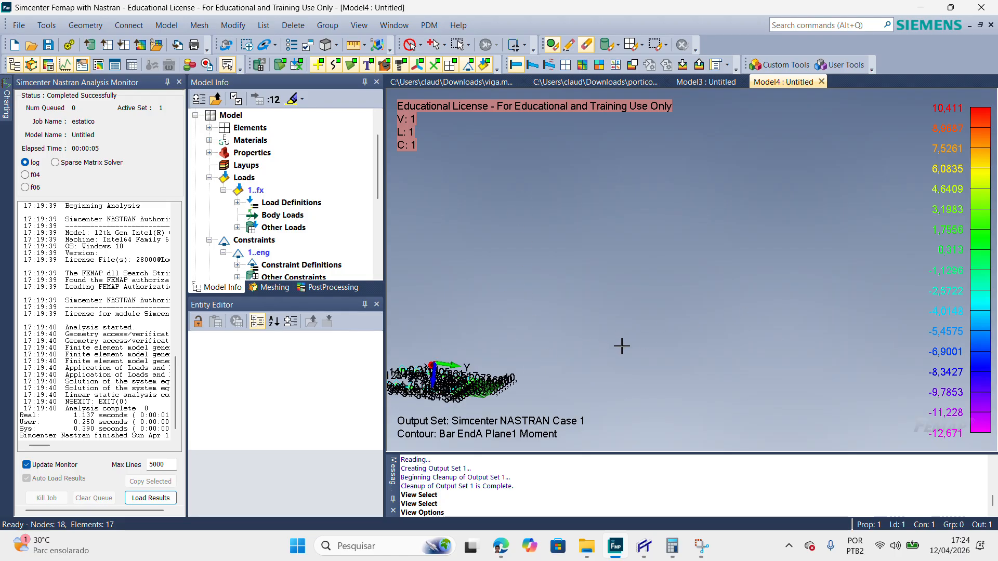
middle_click_drag(621, 346, 462, 291)
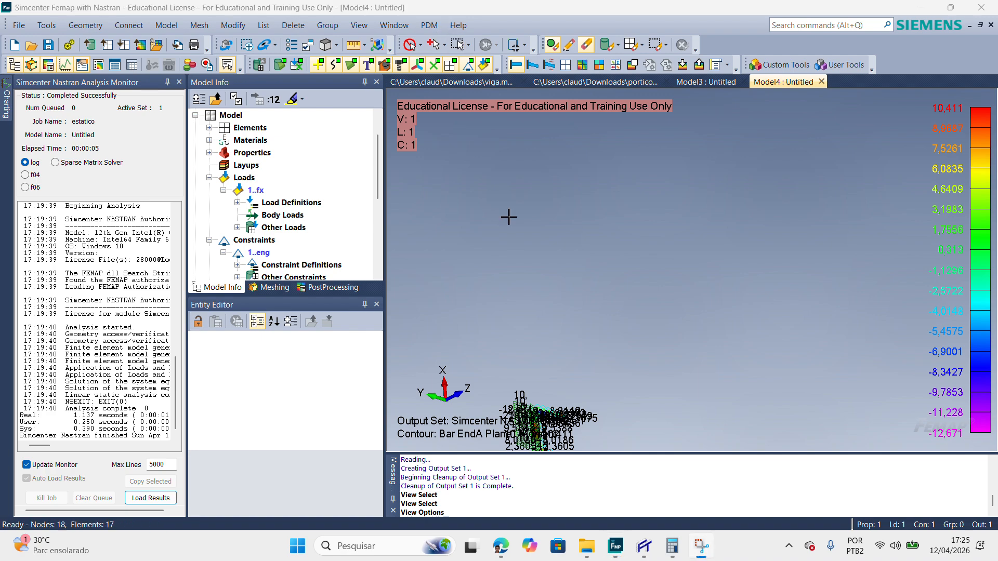
middle_click_drag(565, 365, 532, 265)
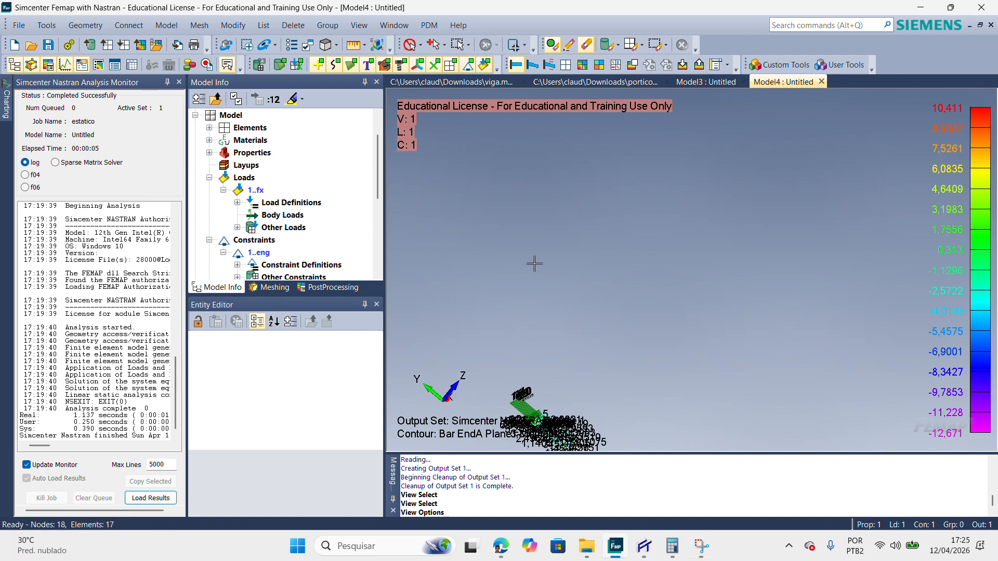
Step: Try the XY Top, Bottom and Isometric view orientations on the frame model
key("ctrl+r")
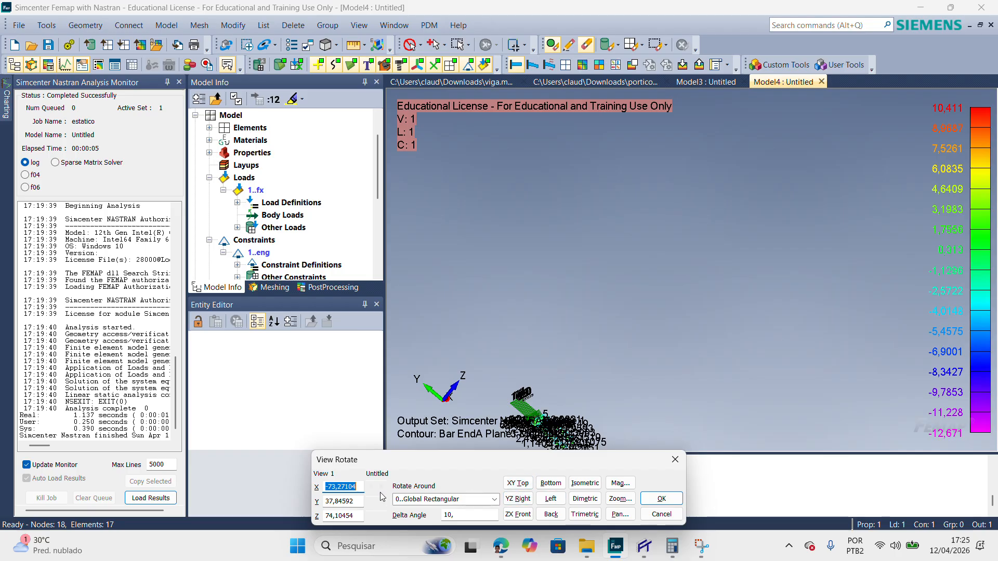
left_click(517, 483)
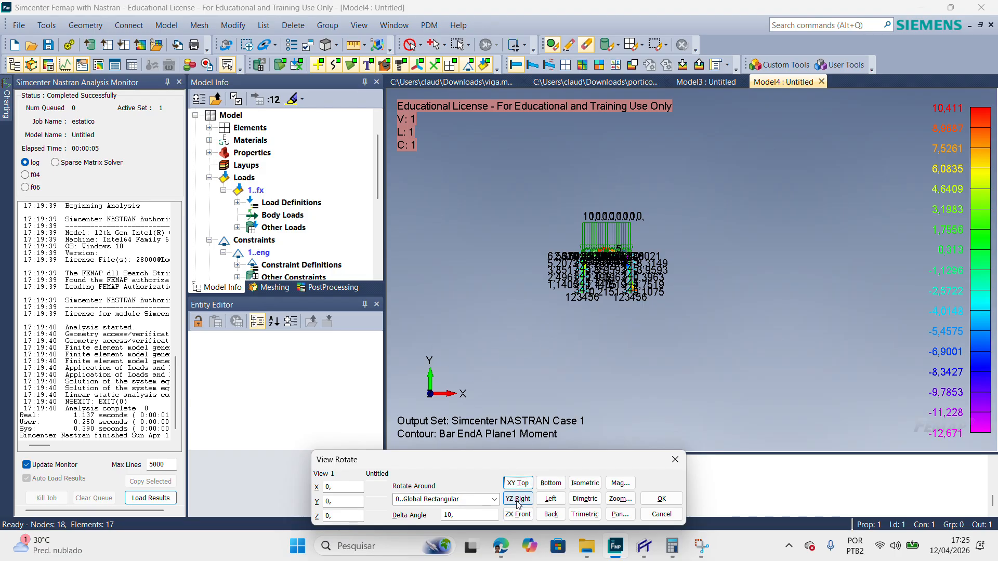
left_click(542, 488)
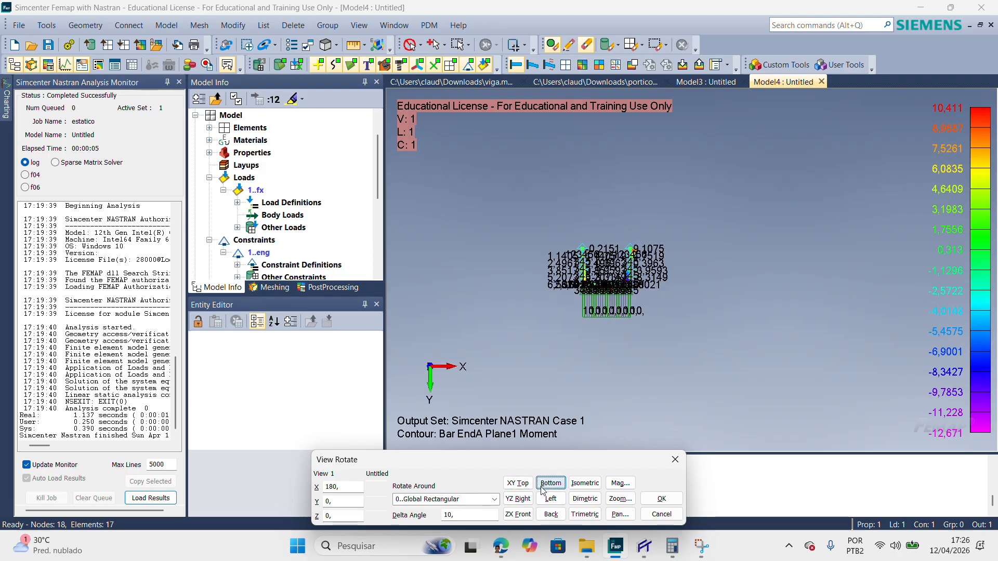
left_click(600, 483)
left_click(620, 483)
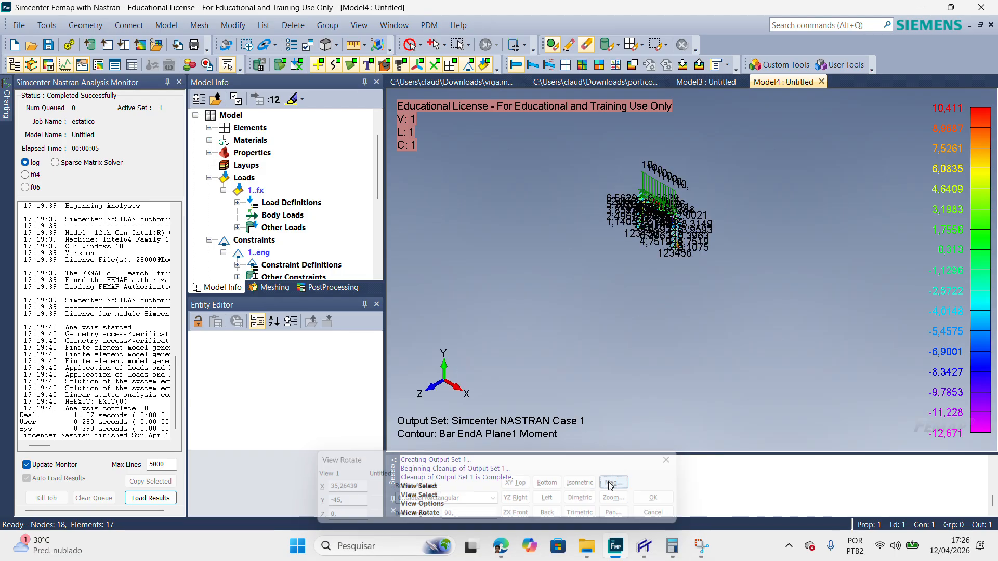
left_click(615, 514)
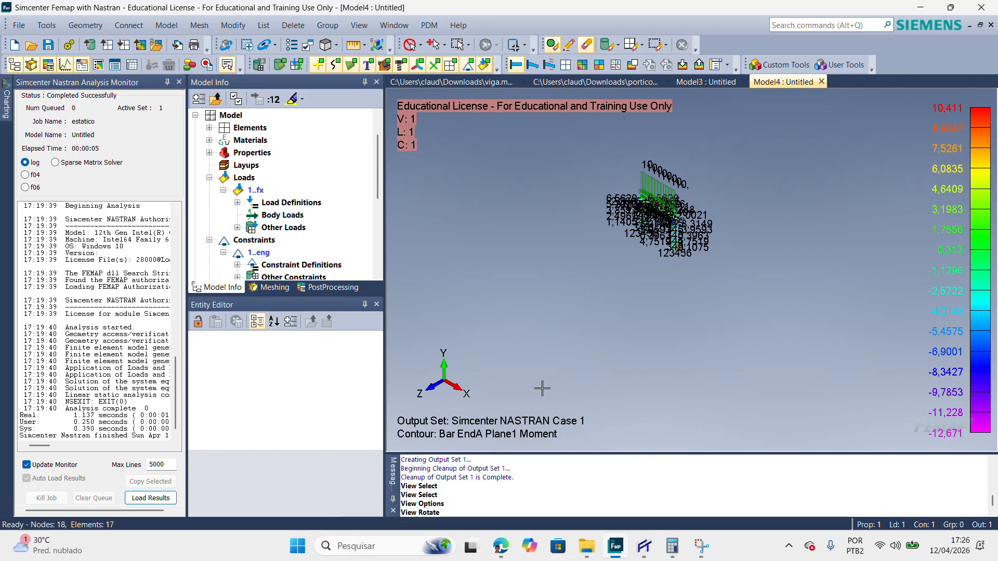
Step: Orient the frame to the XY Top view and examine the moment contour at the right column's base
key("F8")
left_click(529, 499)
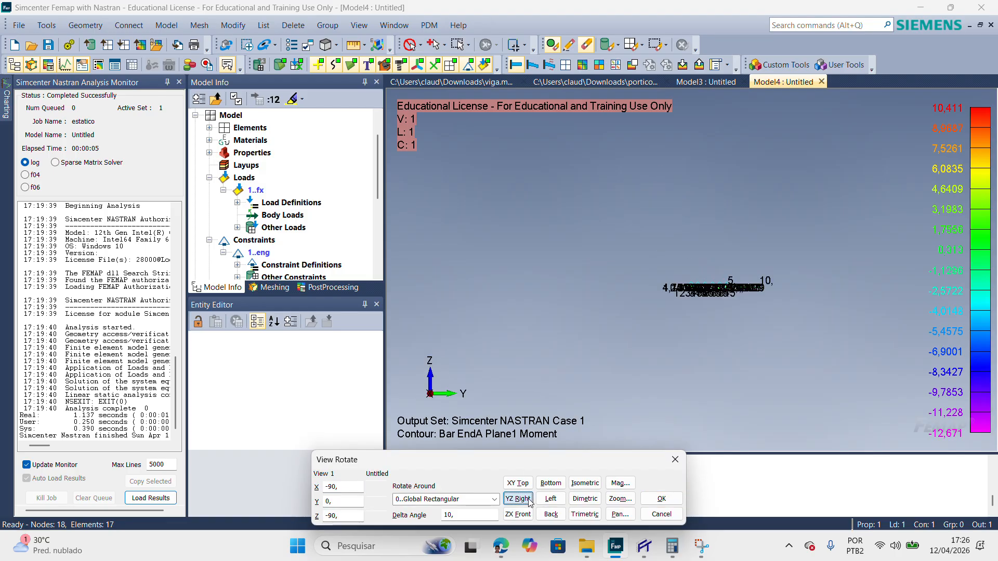
left_click(524, 515)
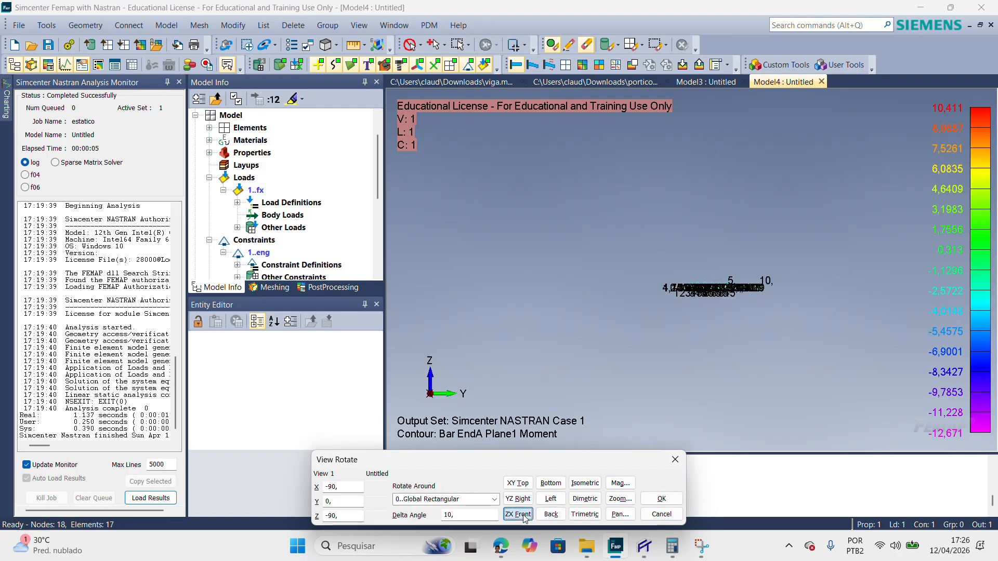
left_click(517, 483)
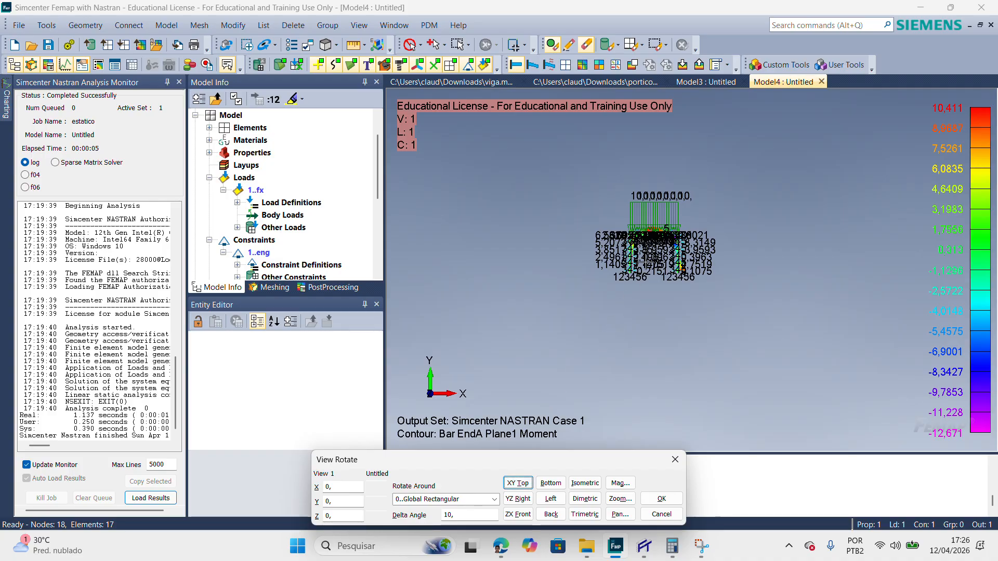
scroll(644, 245, "up", 5)
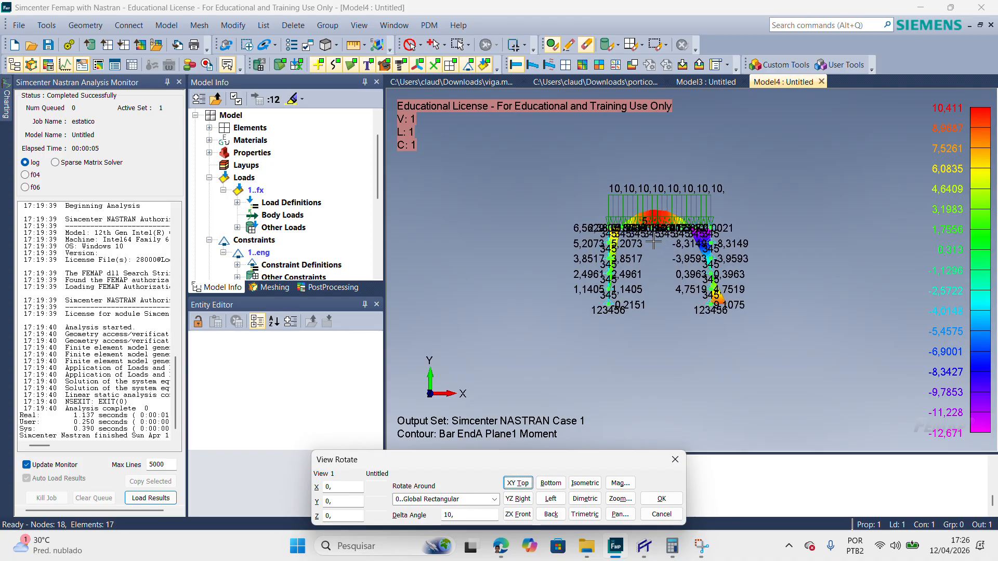
scroll(733, 313, "up", 5)
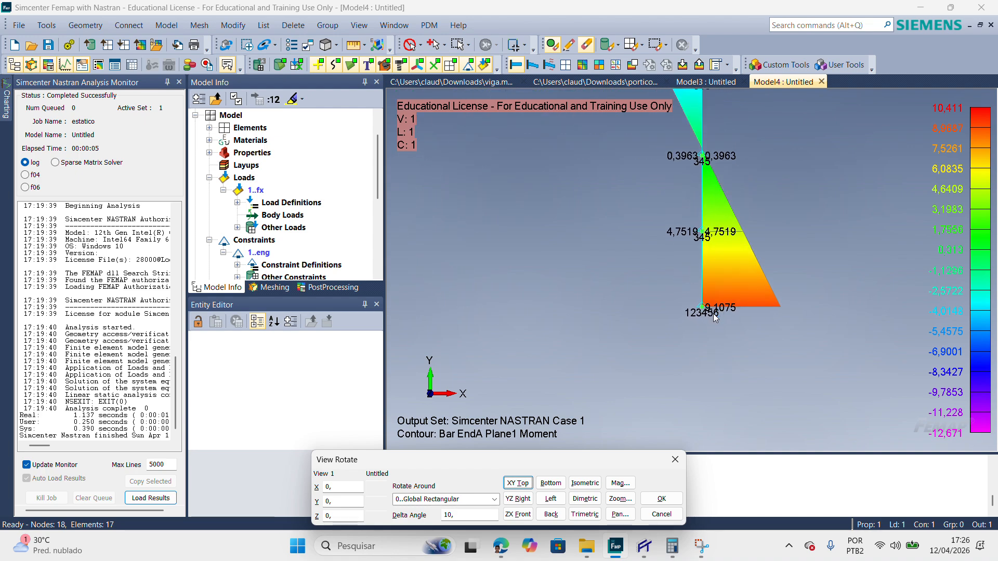
scroll(708, 326, "up", 2)
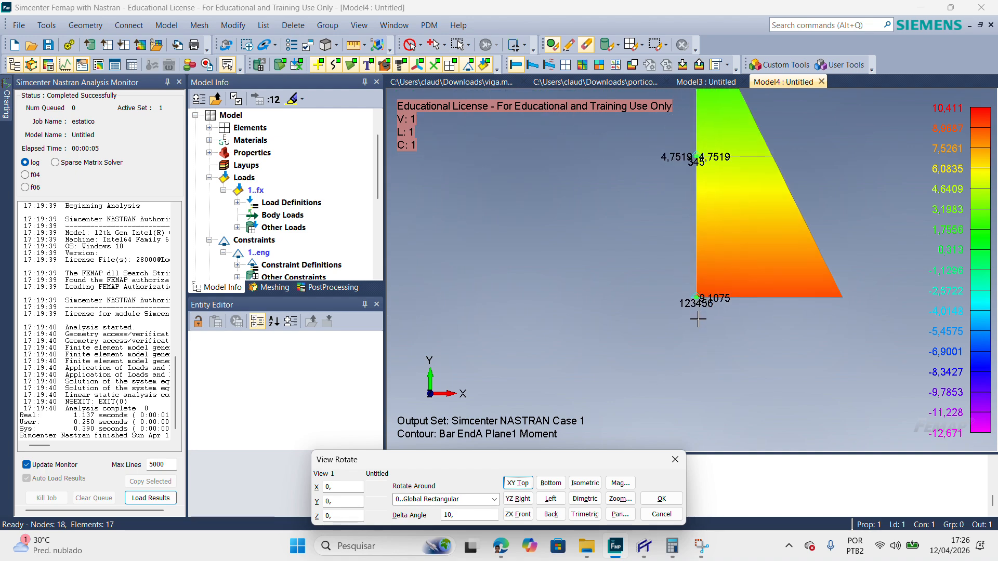
Step: Switch to CFStruct28 and check the moment label at node 4 against the full frame diagram
mouse_move(517, 556)
left_click(567, 502)
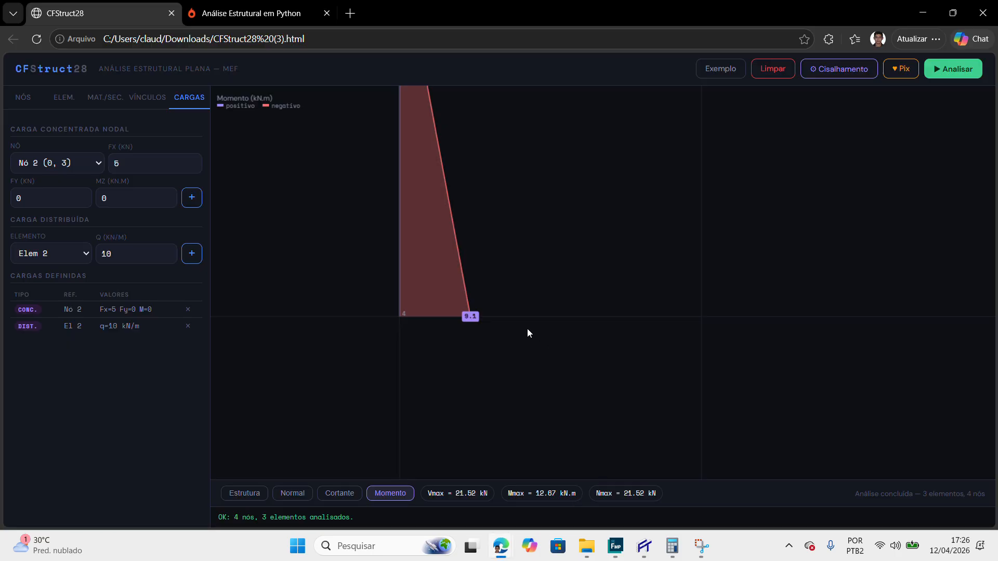
scroll(463, 326, "down", 14)
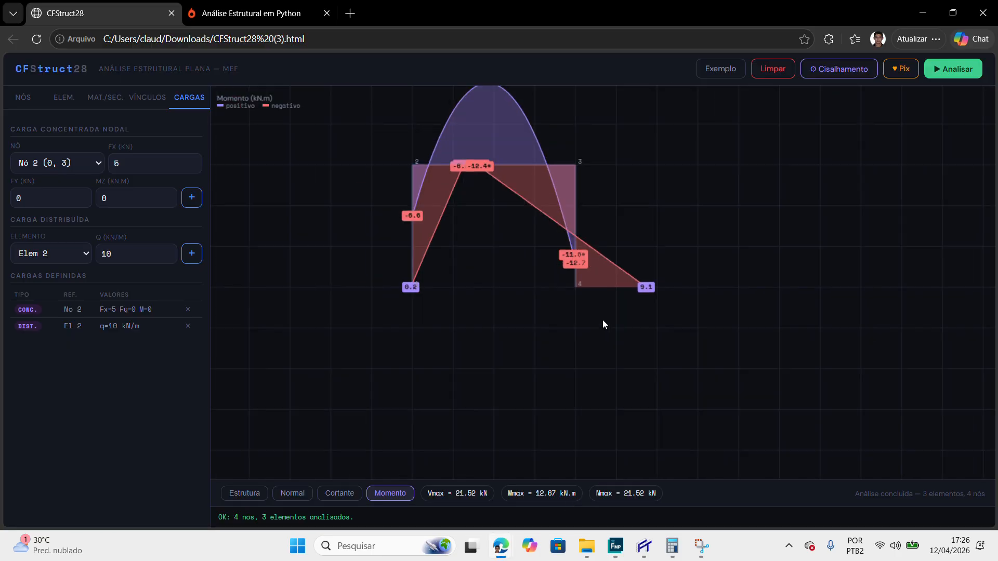
scroll(525, 310, "up", 2)
scroll(525, 310, "down", 6)
left_click_drag(518, 240, 530, 292)
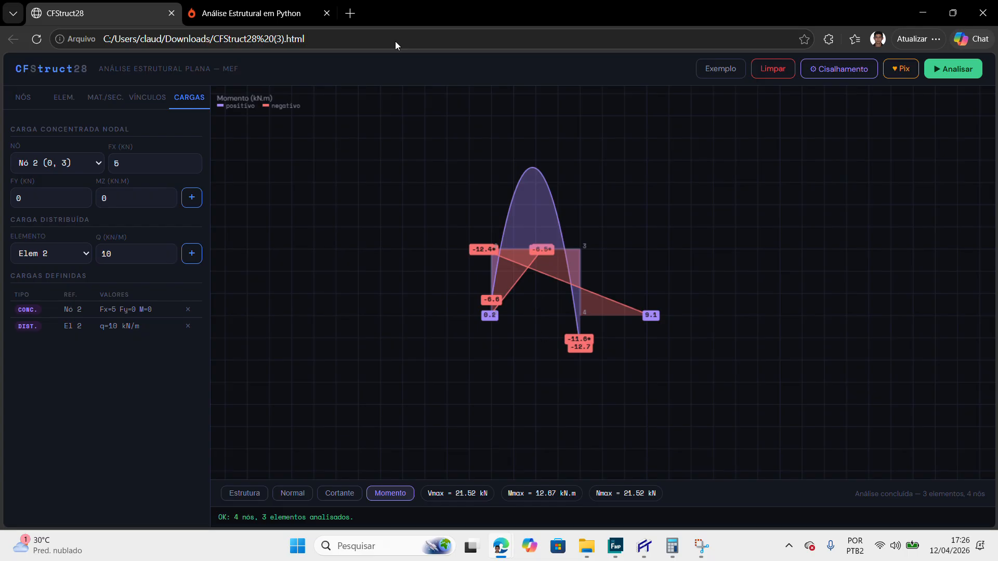
left_click(430, 30)
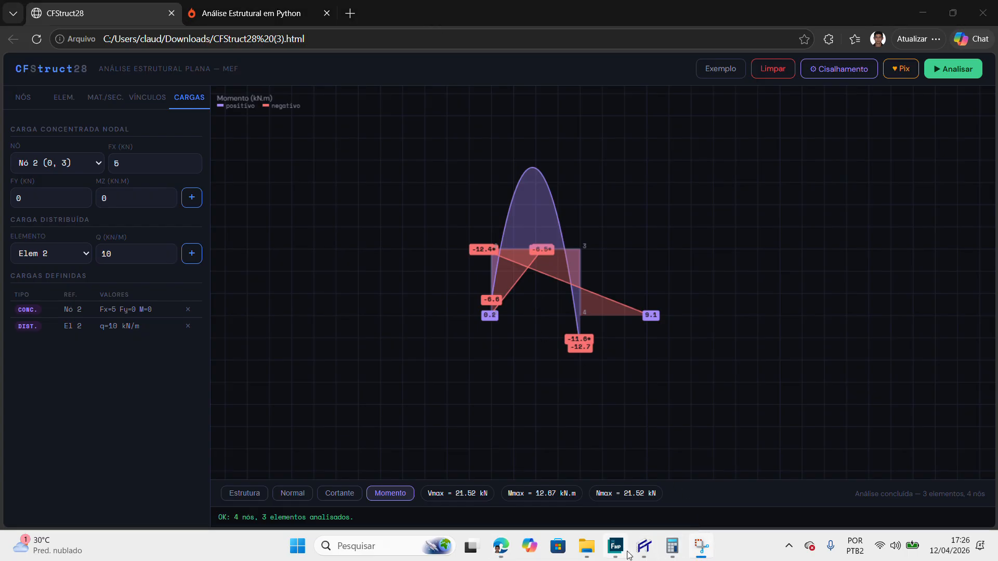
left_click(643, 546)
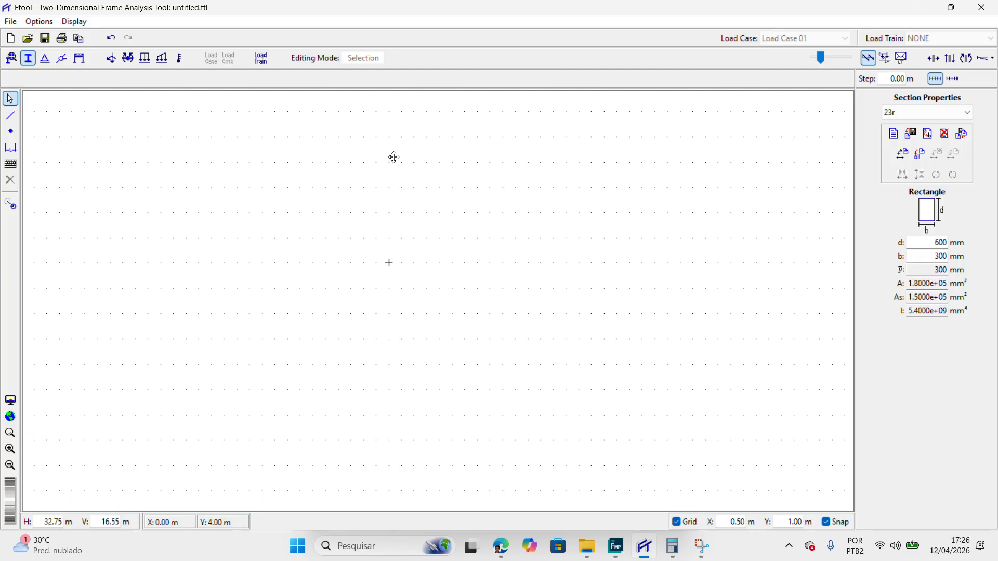
left_click(10, 114)
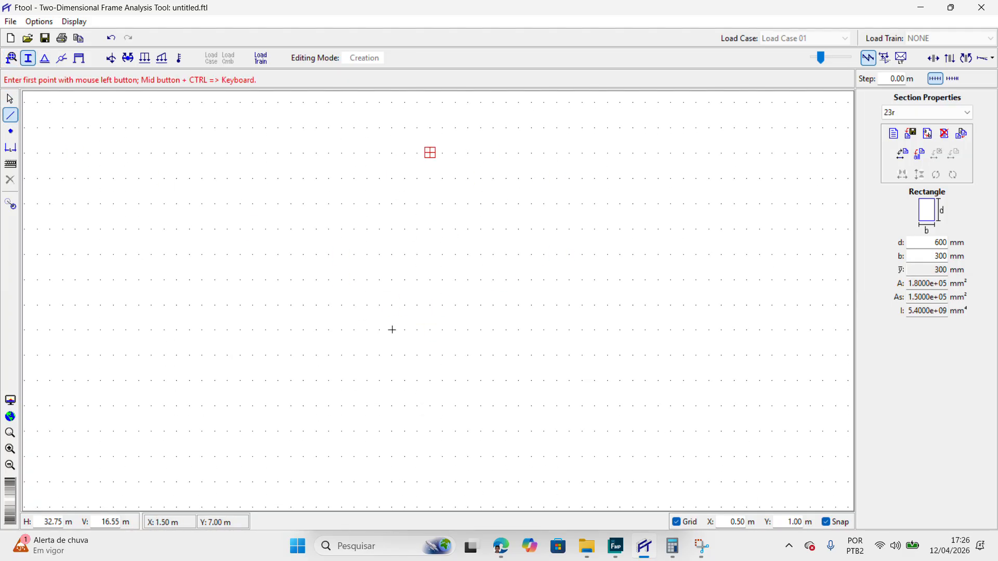
scroll(442, 208, "down", 3)
scroll(442, 214, "up", 3)
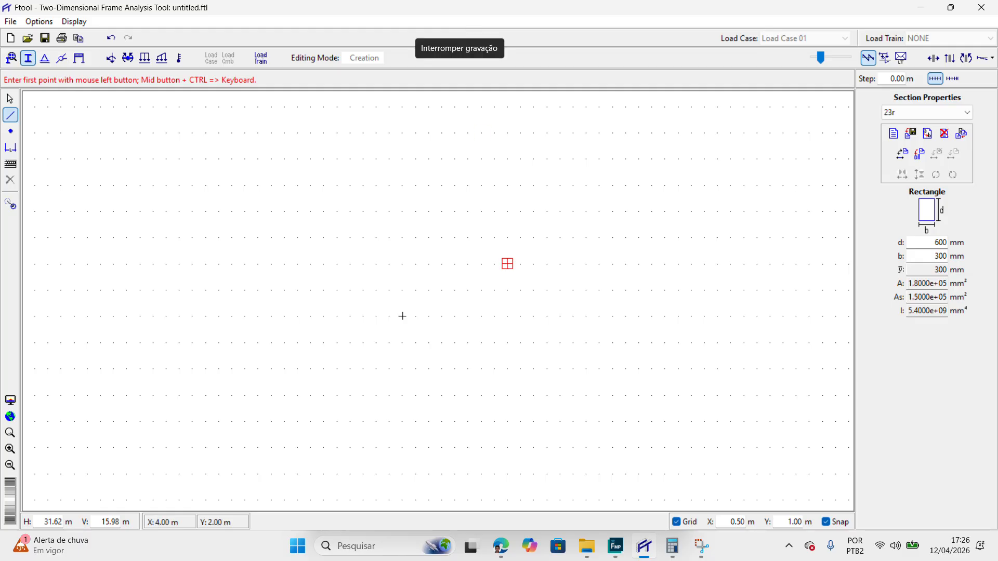
Step: Revisit the CFStruct28 diagram, return to Femap and compare it with the whole frame's moment contour
mouse_move(503, 552)
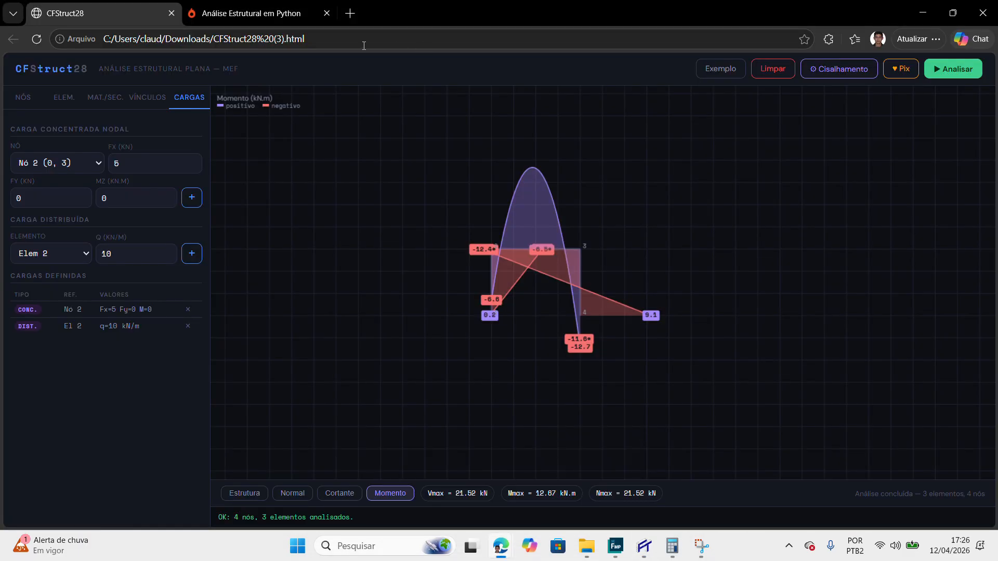
left_click(571, 483)
left_click(615, 546)
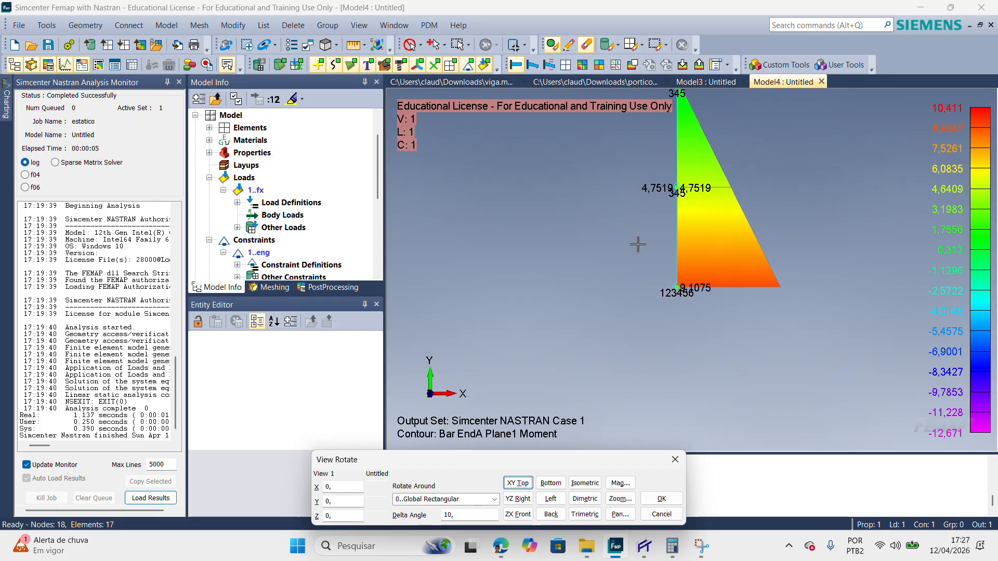
scroll(574, 164, "down", 2)
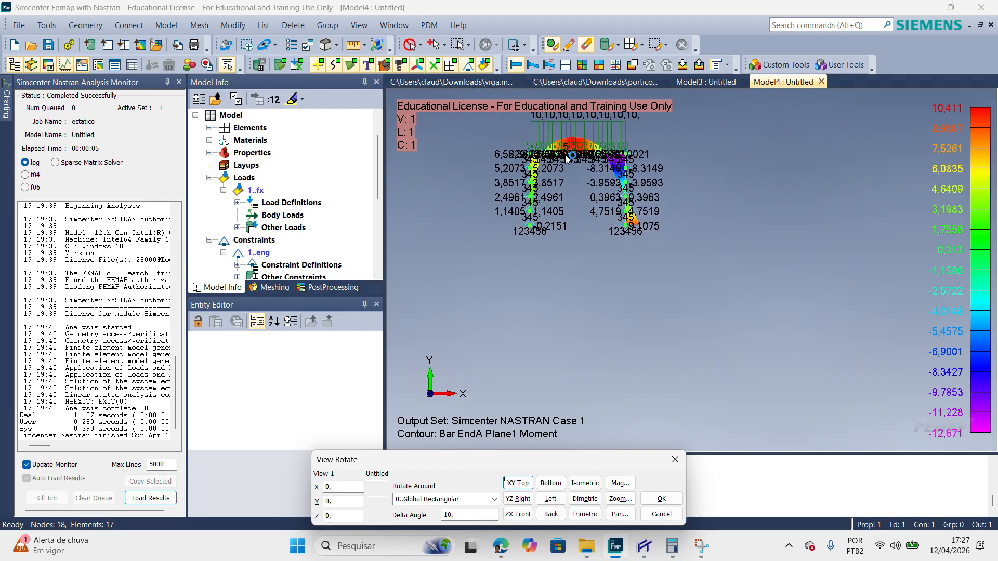
scroll(570, 270, "up", 4)
scroll(576, 232, "down", 6)
scroll(561, 243, "up", 5)
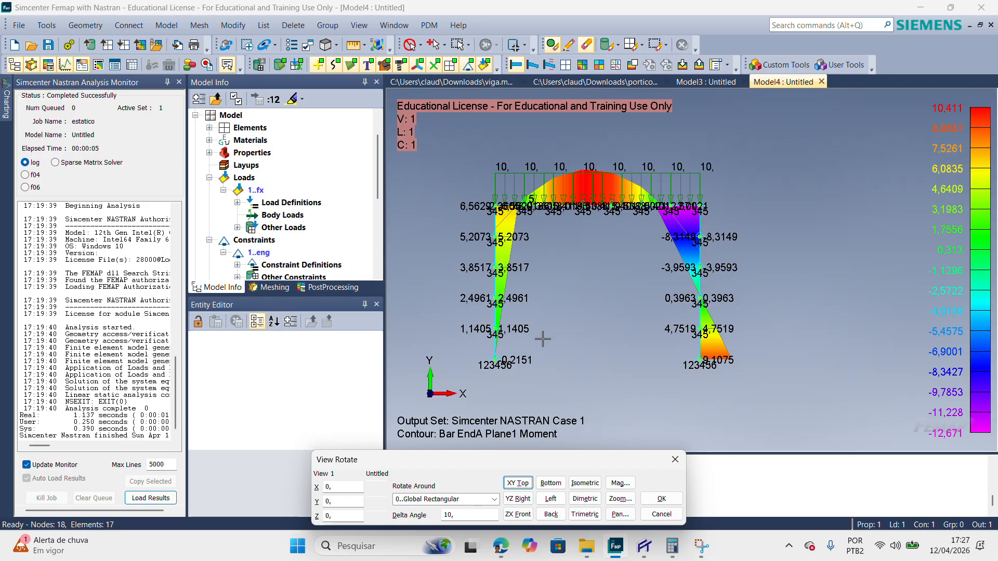
scroll(725, 242, "up", 1)
scroll(683, 254, "down", 3)
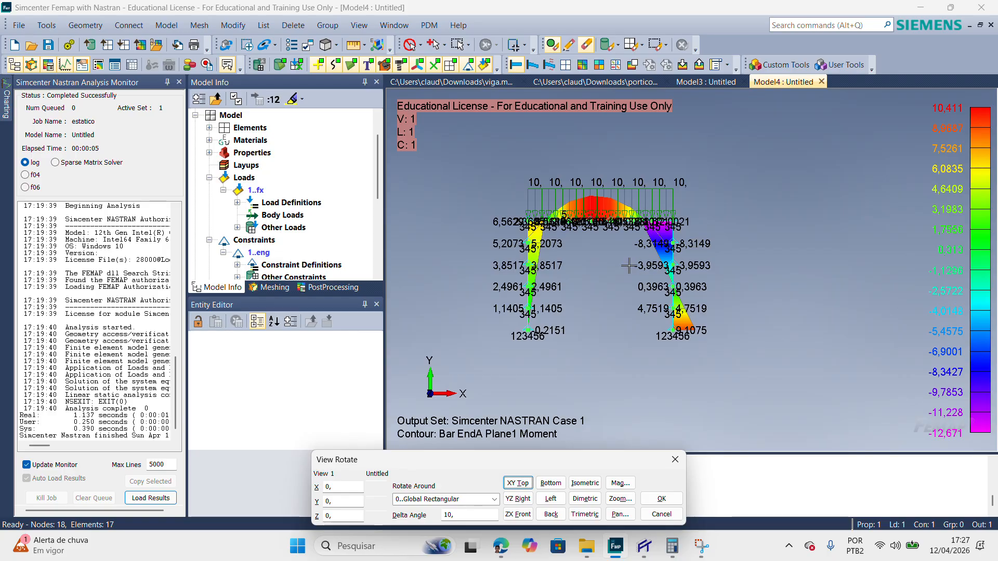
scroll(497, 276, "up", 2)
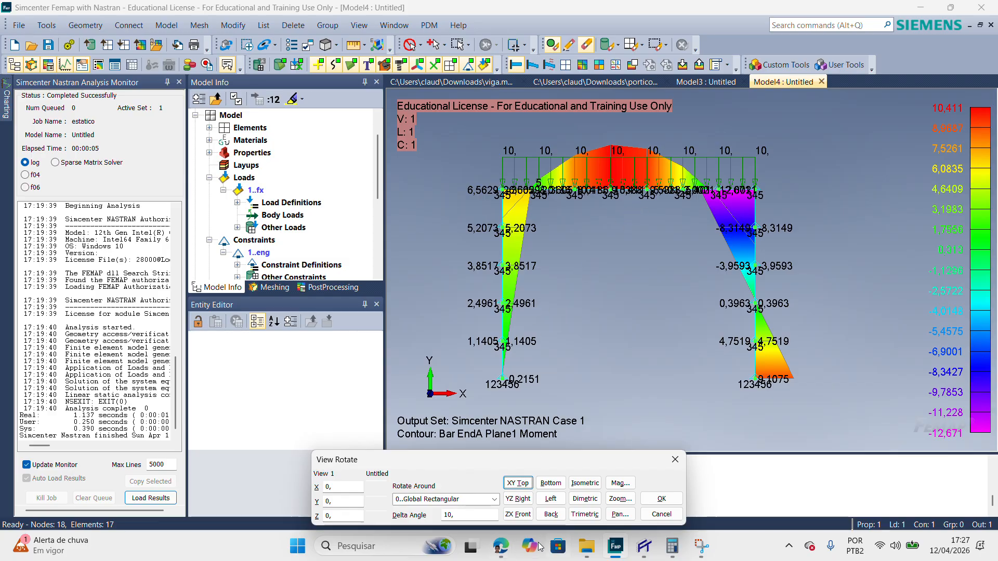
Step: Switch to the browser and view the "Análise Estrutural em Python" course page
mouse_move(501, 546)
left_click(569, 502)
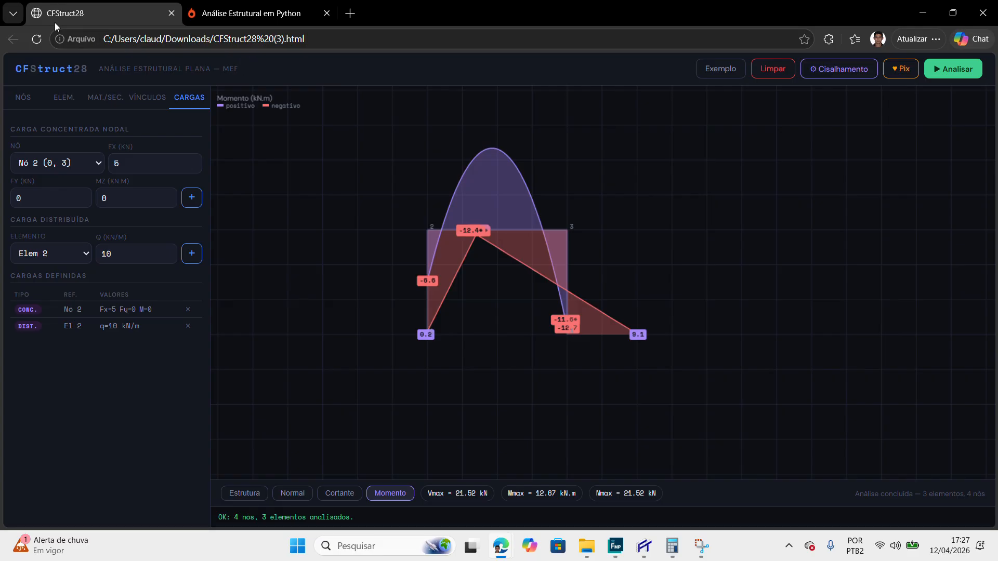
left_click(233, 16)
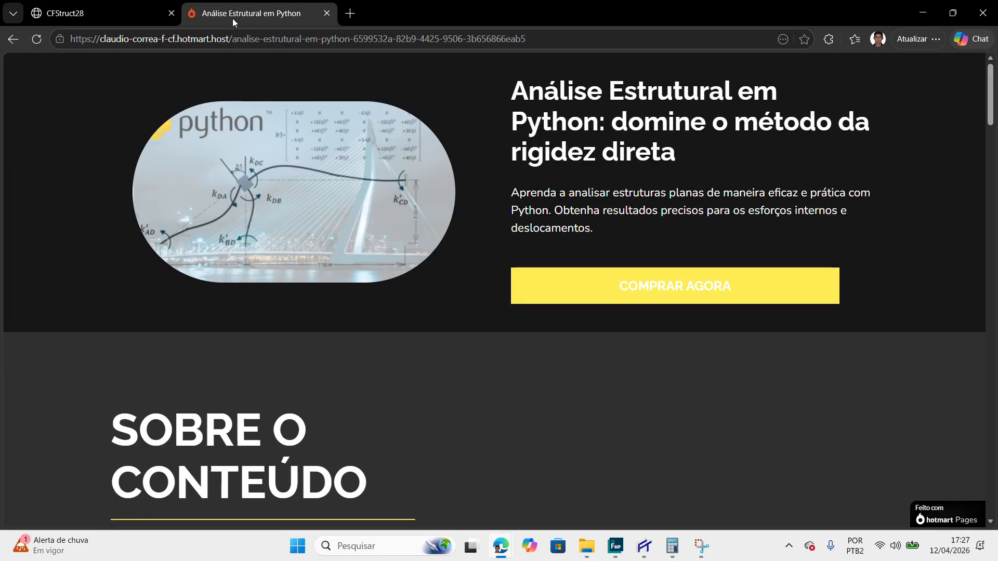
scroll(470, 212, "down", 5)
scroll(478, 213, "up", 5)
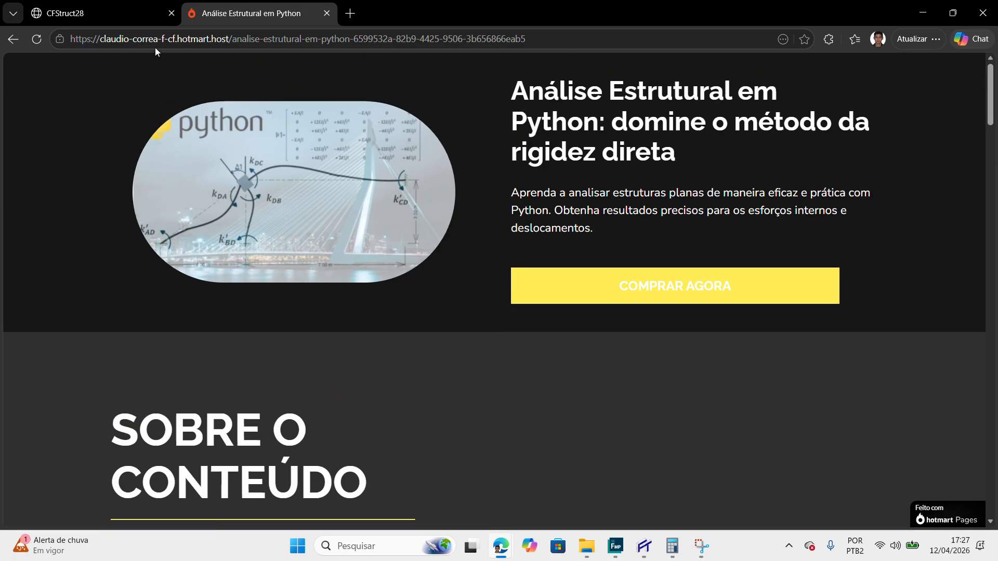
Step: Look once more at the CFStruct28 moment diagram and at the course page's "Sobre o conteúdo" section
left_click(125, 13)
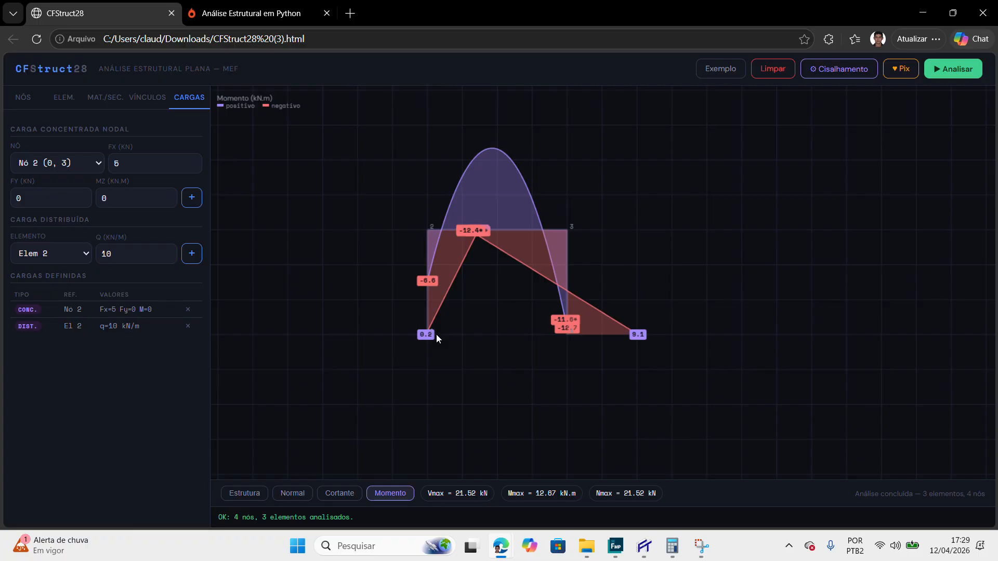
left_click(262, 17)
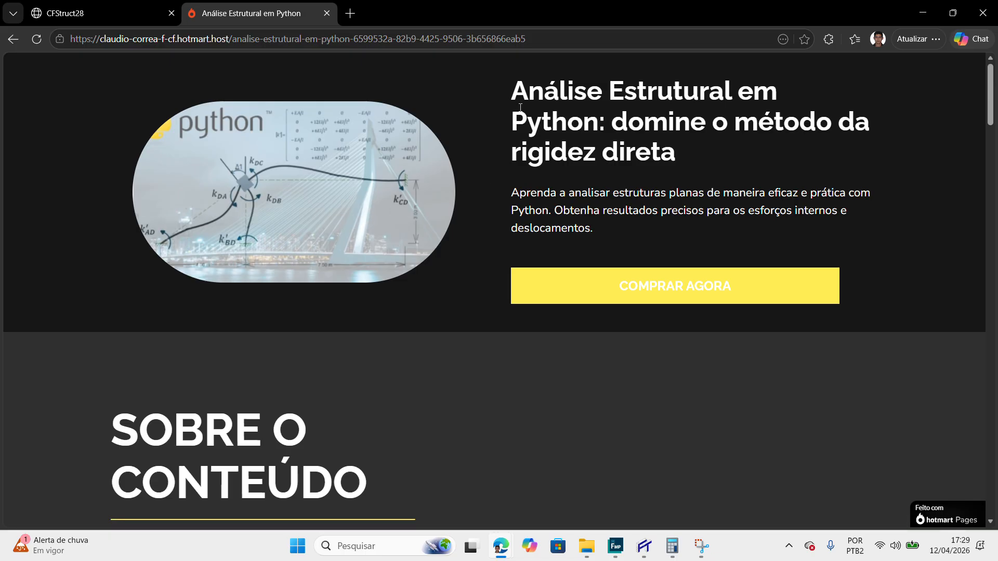
scroll(520, 107, "down", 4)
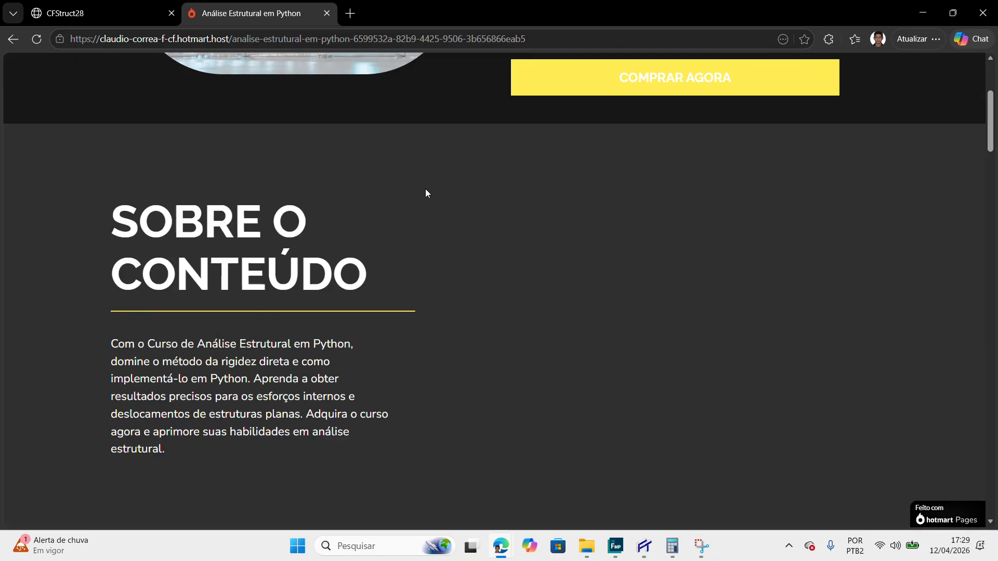
scroll(426, 189, "up", 5)
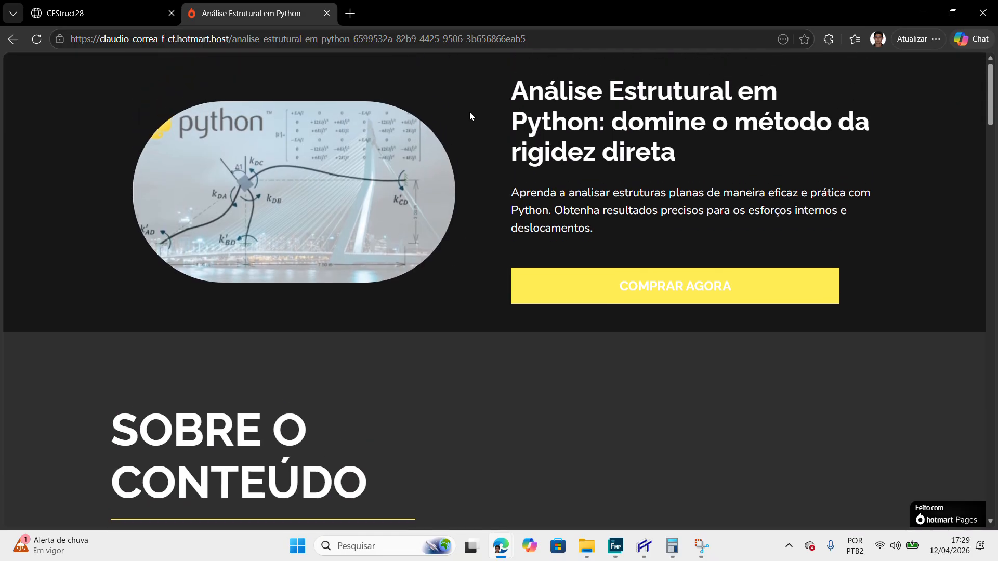